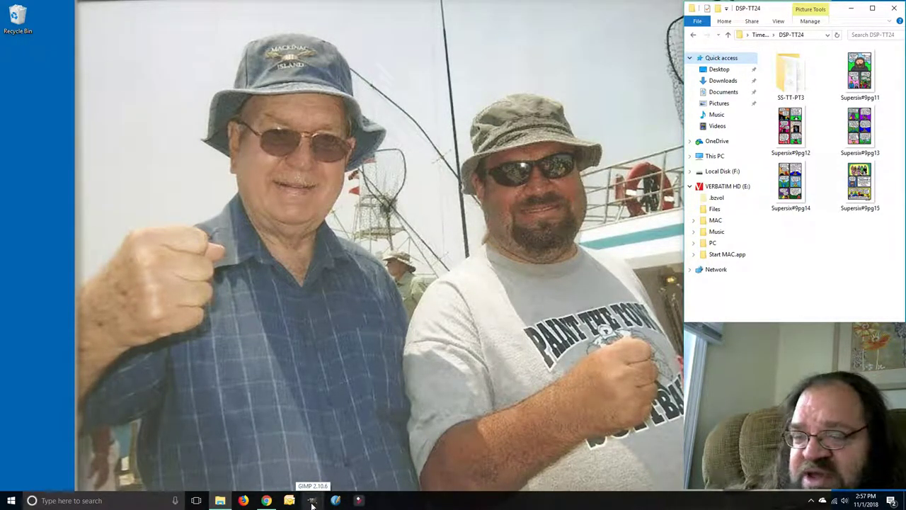
Start GIMP and reopen the DSP-TT24 folder from its parent Timetrvlr folder in File Explorer
left_click(311, 502)
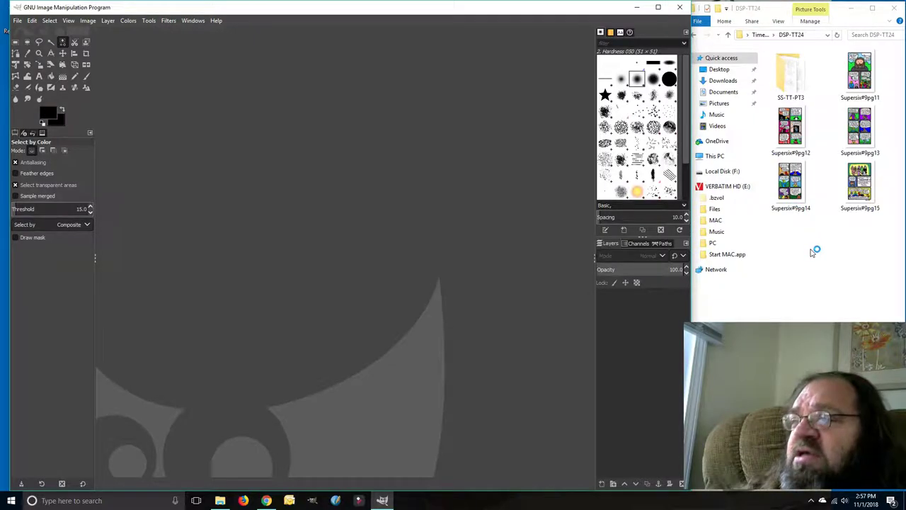
left_click(807, 245)
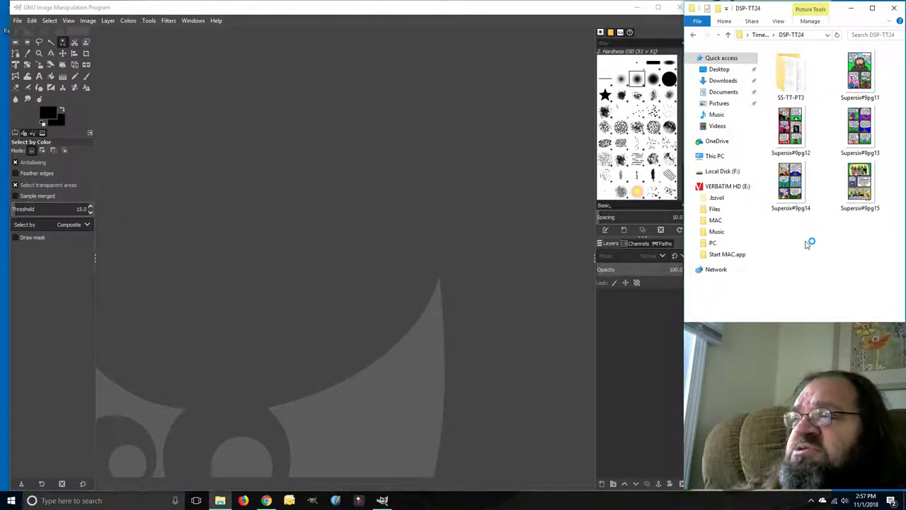
left_click(759, 35)
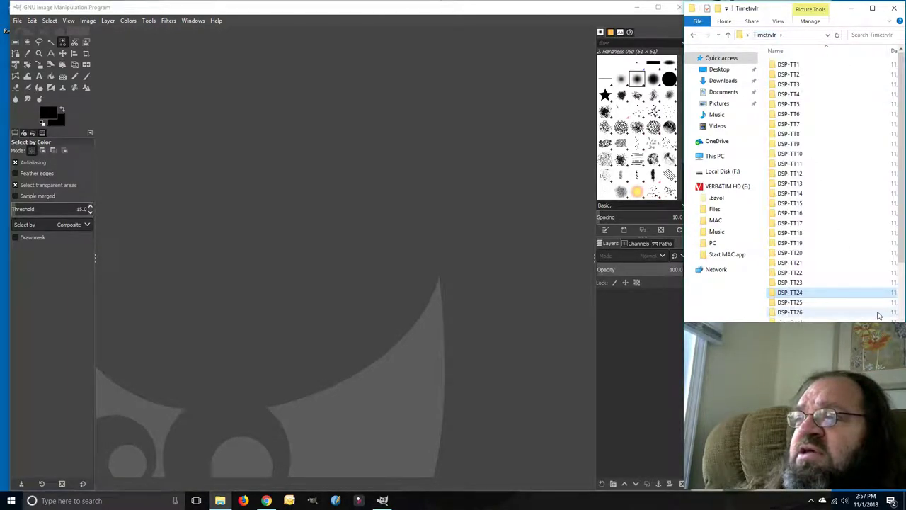
double_click(821, 295)
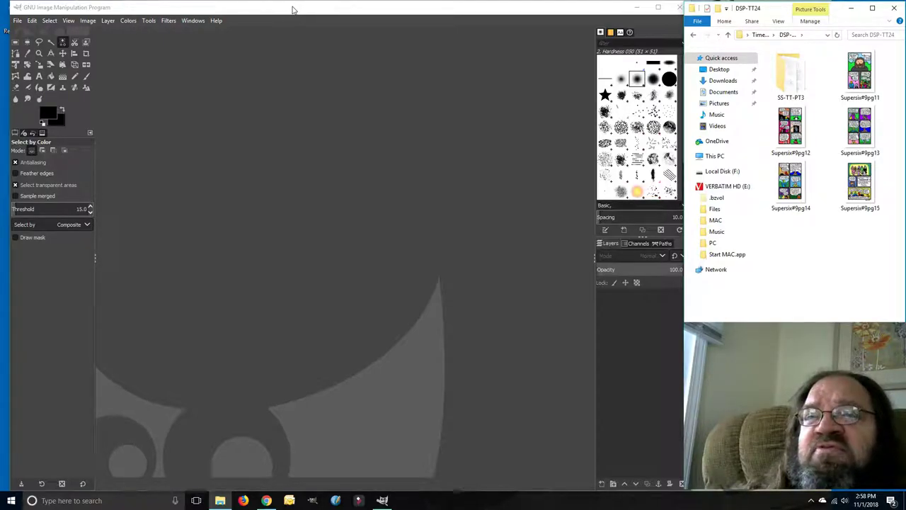
Shift the GIMP window slightly toward the edge of the screen and widen the toolbox and the brushes and layers docks
left_click_drag(293, 10, 286, 9)
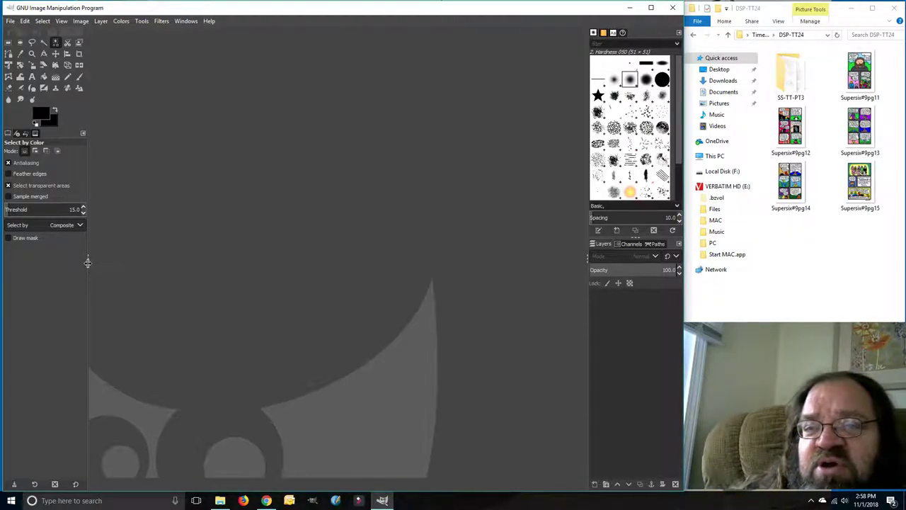
mouse_move(87, 260)
left_mouse_down()
mouse_move(281, 238)
mouse_move(415, 277)
mouse_move(199, 238)
mouse_move(82, 245)
mouse_move(97, 252)
left_mouse_up()
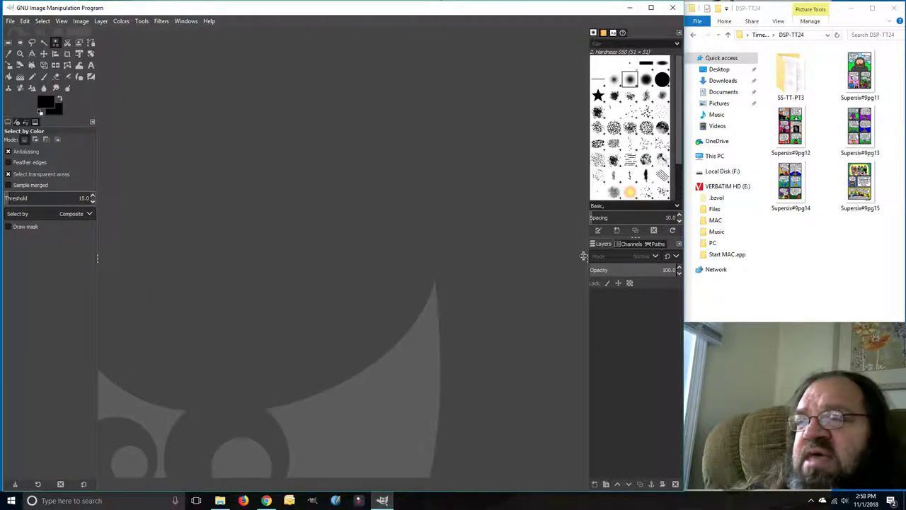
mouse_move(583, 256)
left_mouse_down()
mouse_move(531, 261)
mouse_move(586, 267)
mouse_move(575, 264)
left_mouse_up()
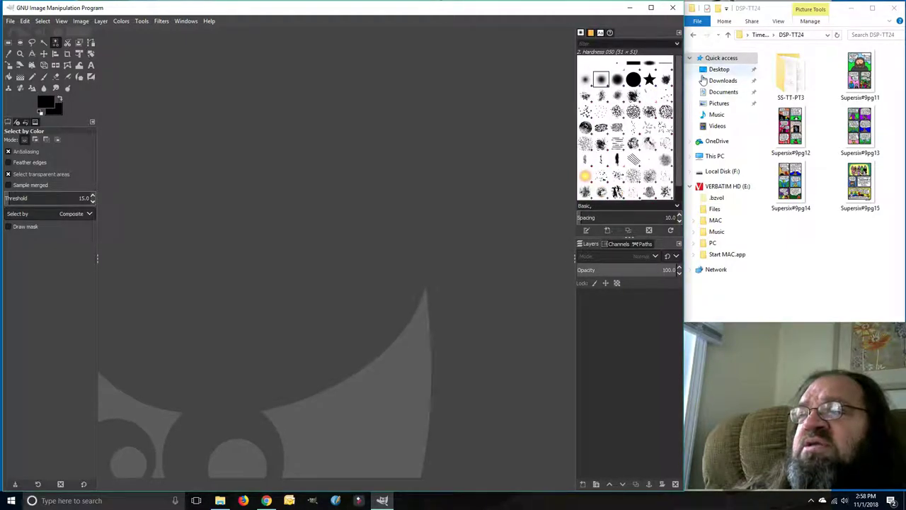
left_click(677, 43)
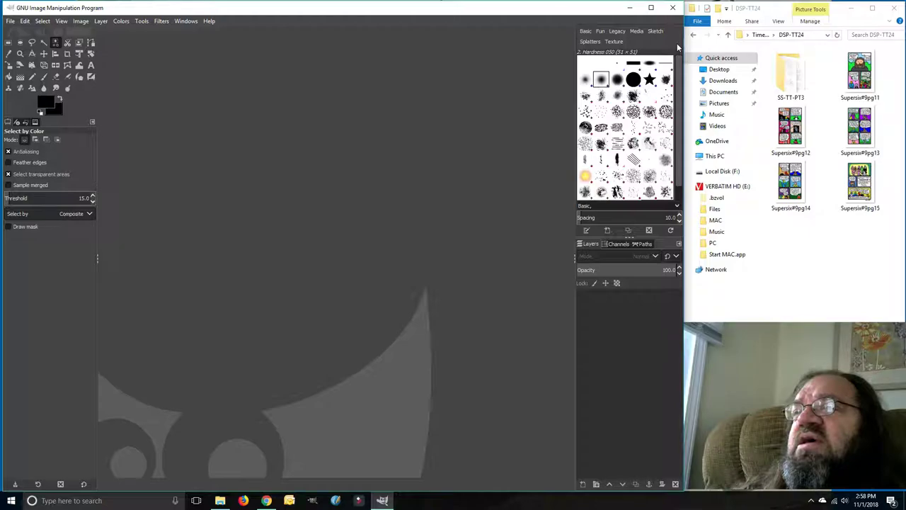
left_click(462, 152)
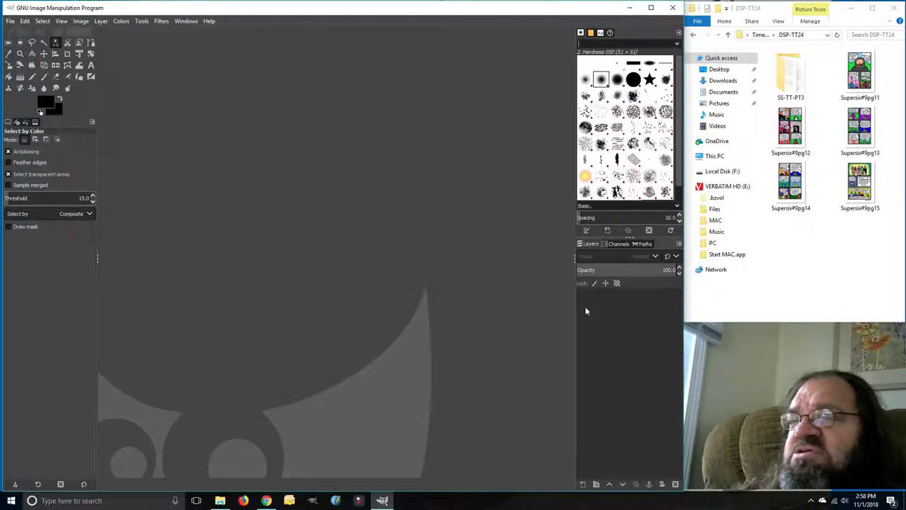
Add the Palettes dialog to the dock beside the brushes and make the Default (23) palette active
left_click(188, 23)
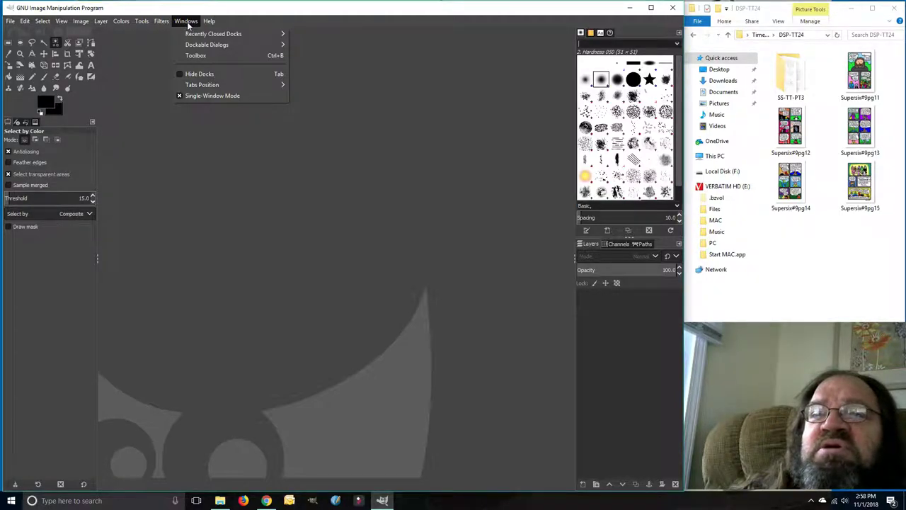
mouse_move(189, 46)
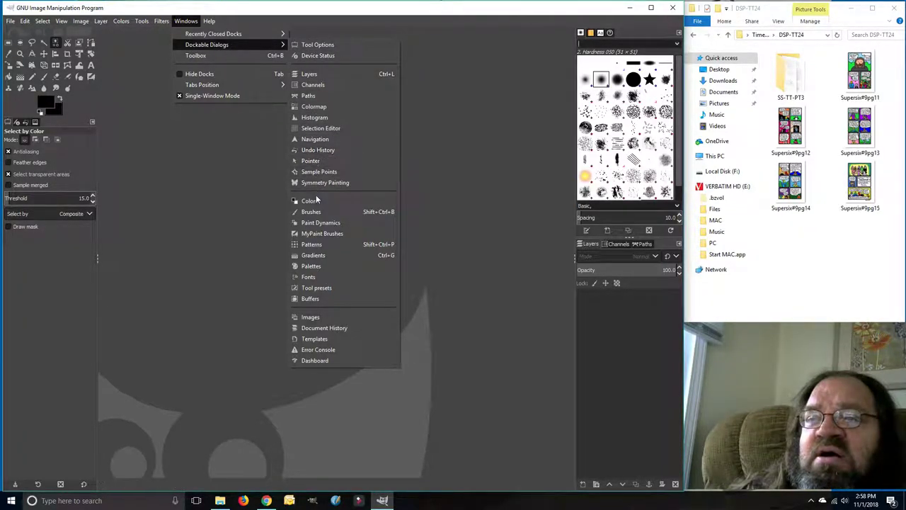
left_click(326, 266)
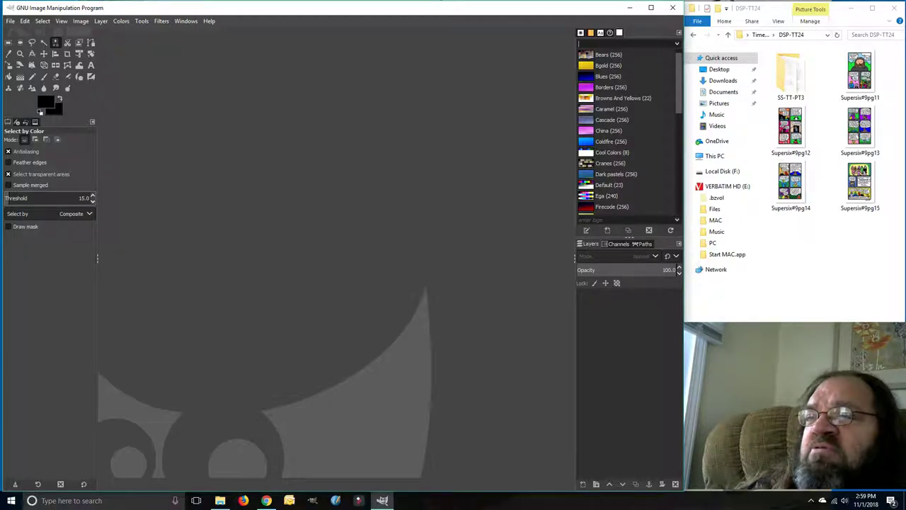
scroll(627, 132, "down", 10)
scroll(627, 133, "up", 10)
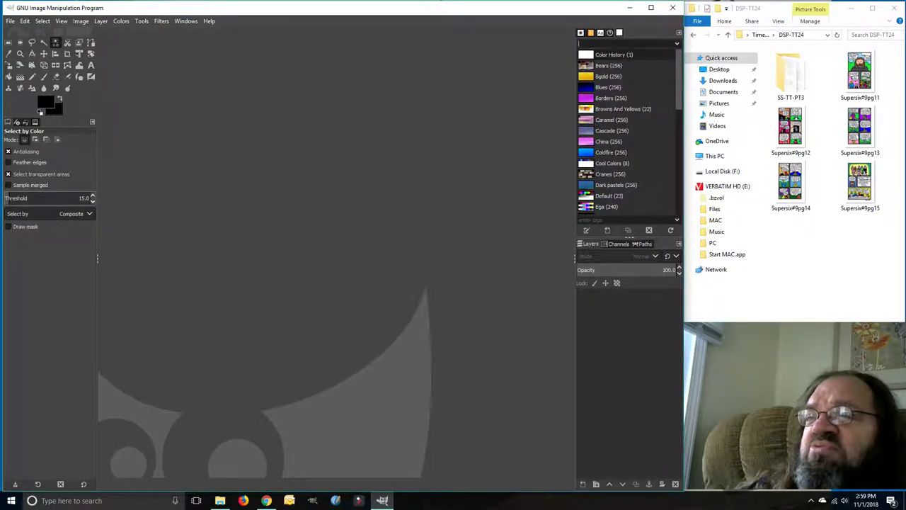
left_click(609, 196)
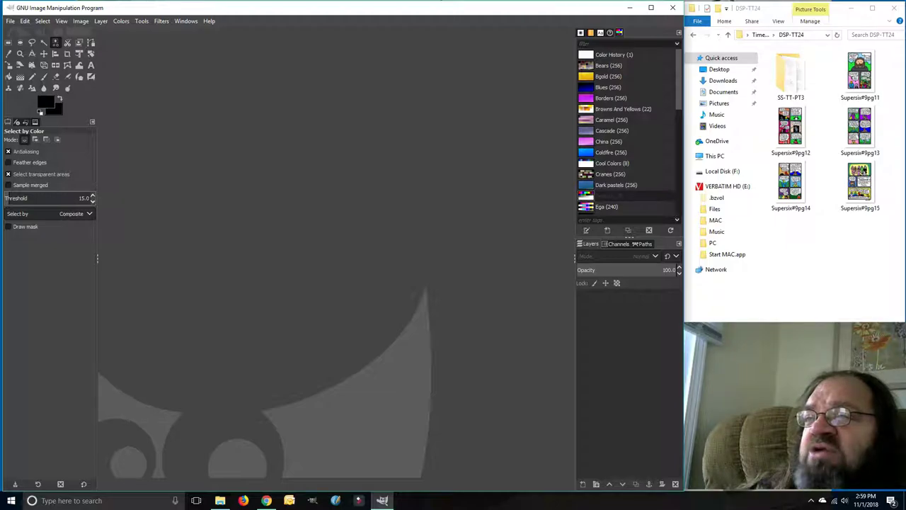
scroll(627, 131, "down", 5)
scroll(626, 131, "up", 5)
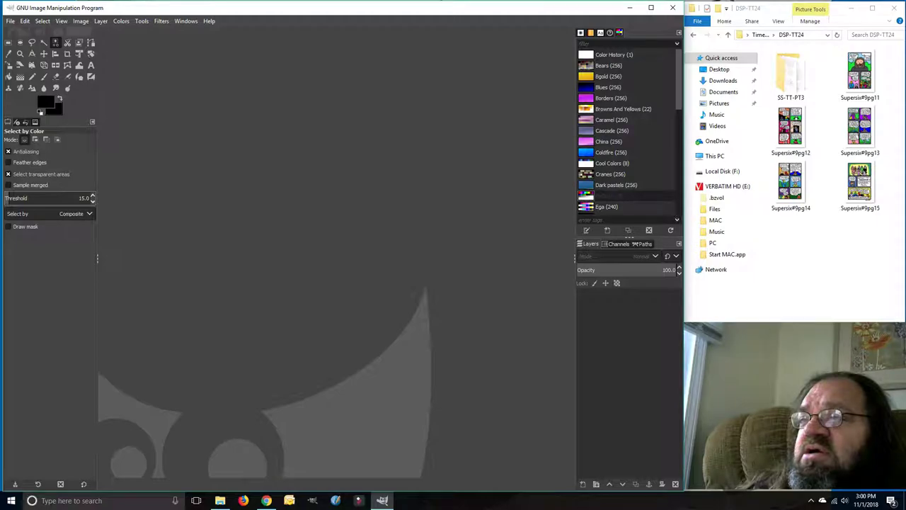
scroll(627, 131, "down", 5)
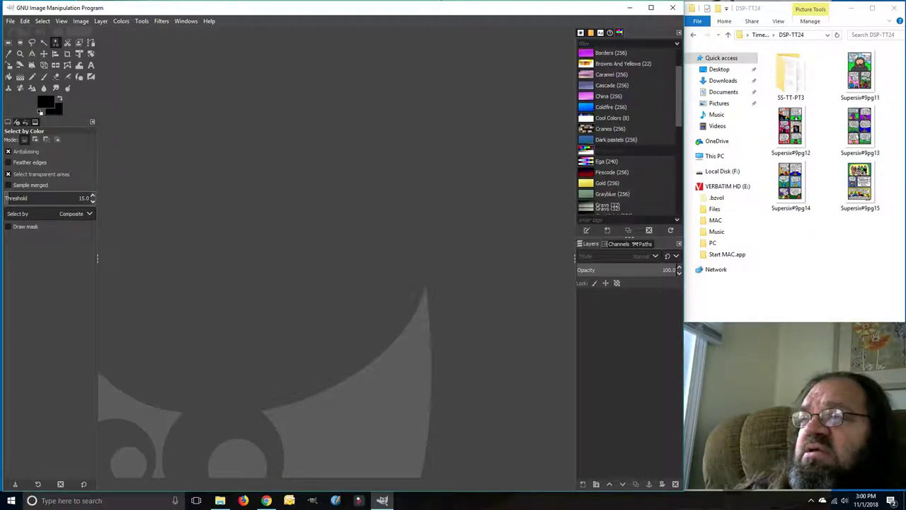
scroll(627, 131, "up", 5)
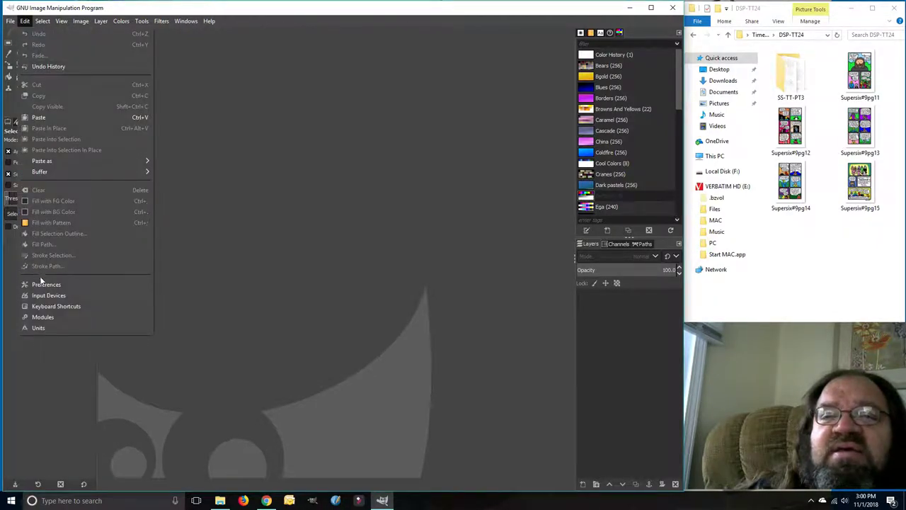
Change the interface icon theme to Legacy in the preferences
left_click(54, 285)
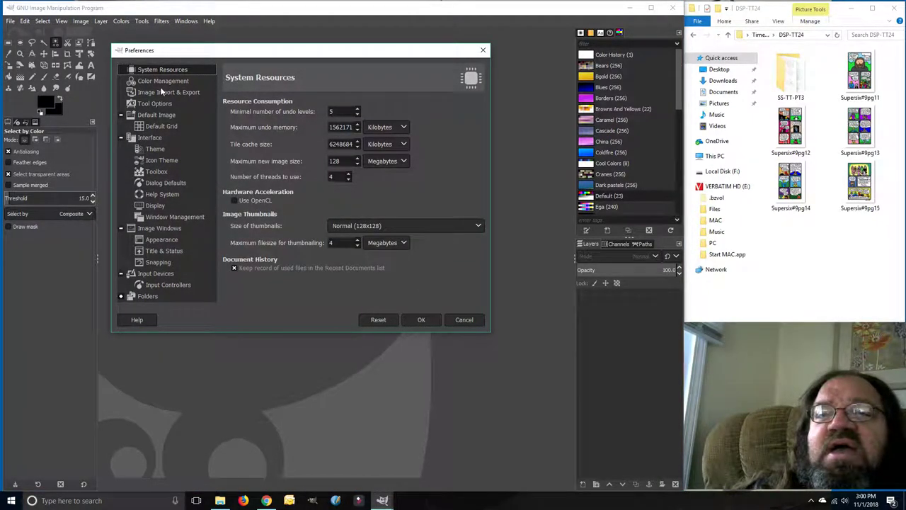
left_click(160, 160)
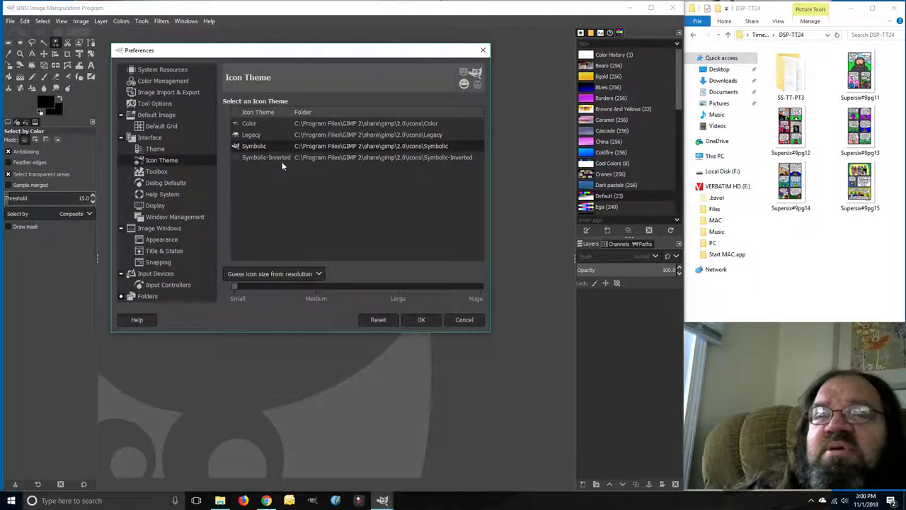
left_click(253, 135)
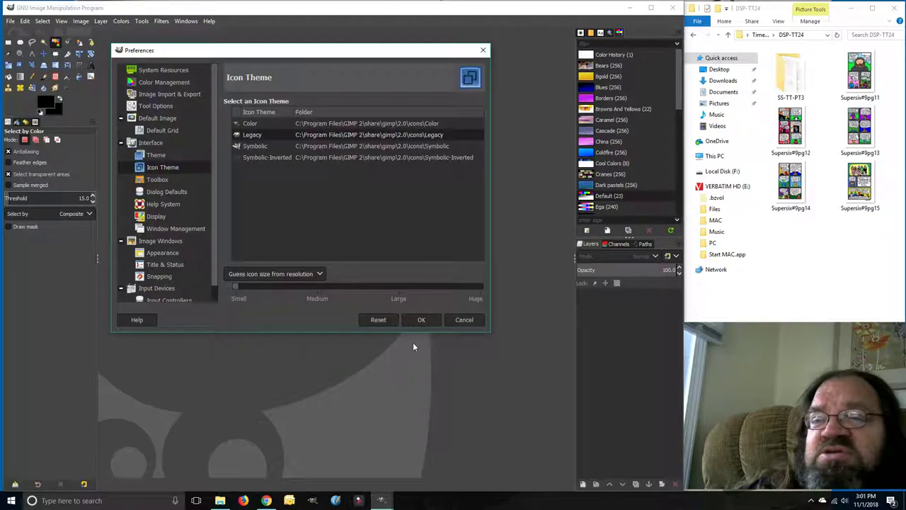
left_click(423, 319)
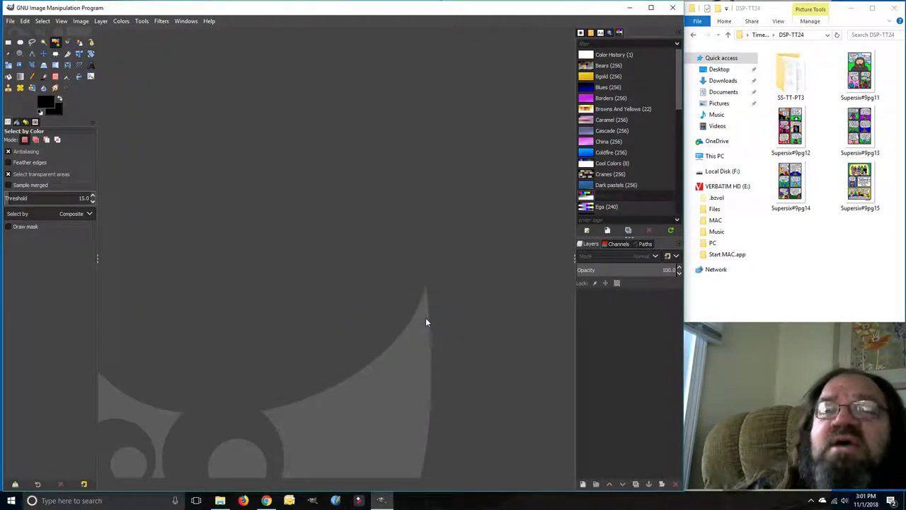
Start creating an image from the scanner, using the EPSON ET-4500 Series as the source
left_click(10, 21)
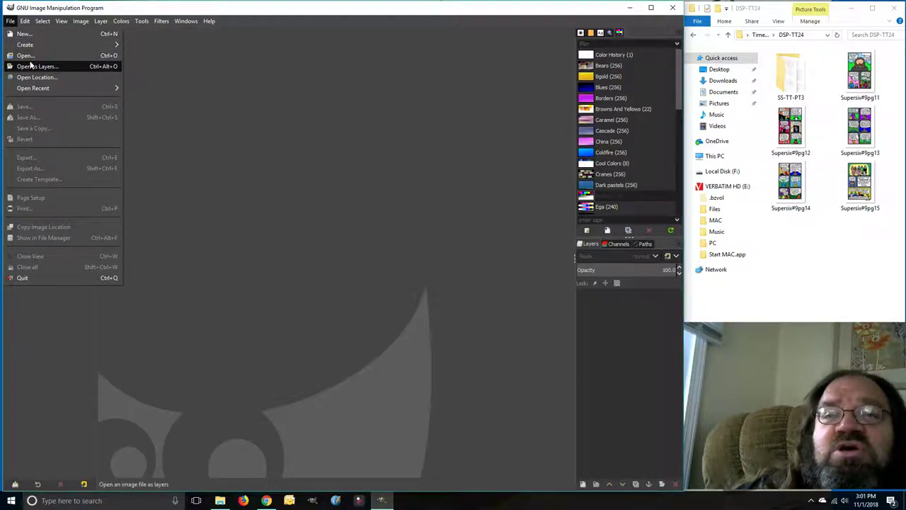
mouse_move(68, 46)
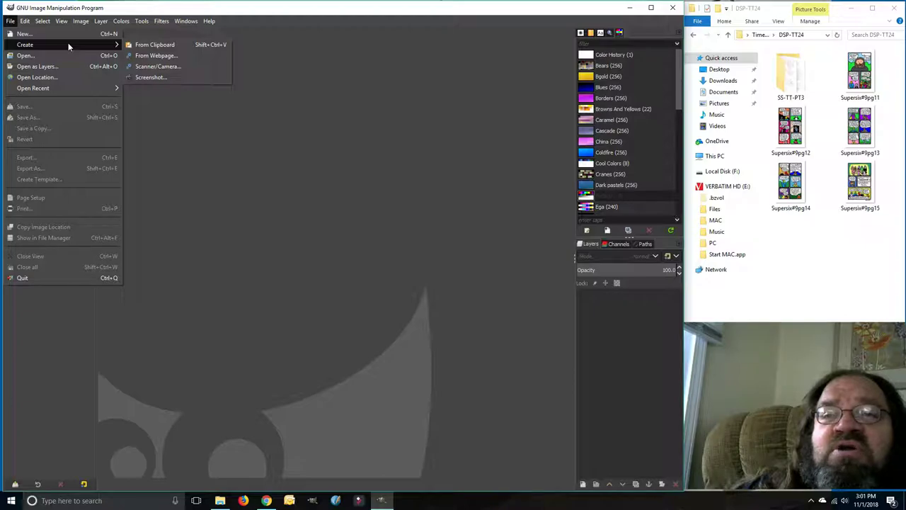
left_click(151, 66)
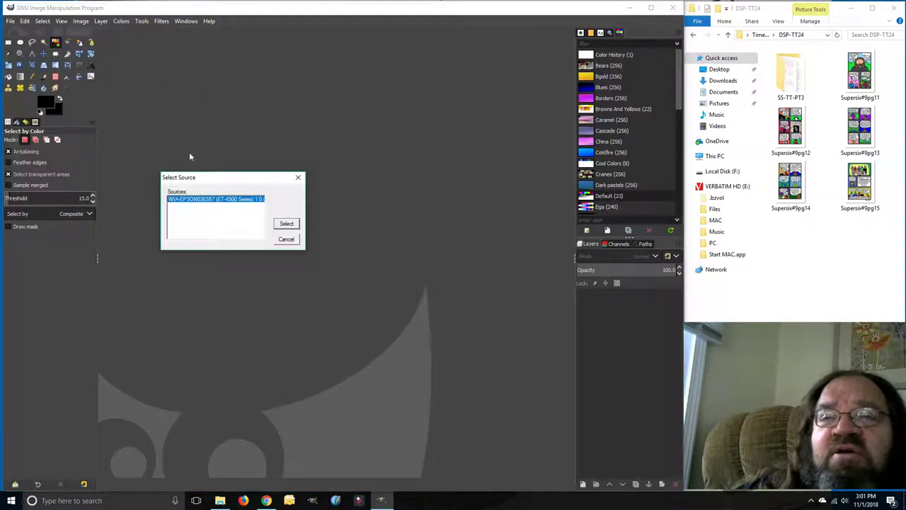
left_click(285, 223)
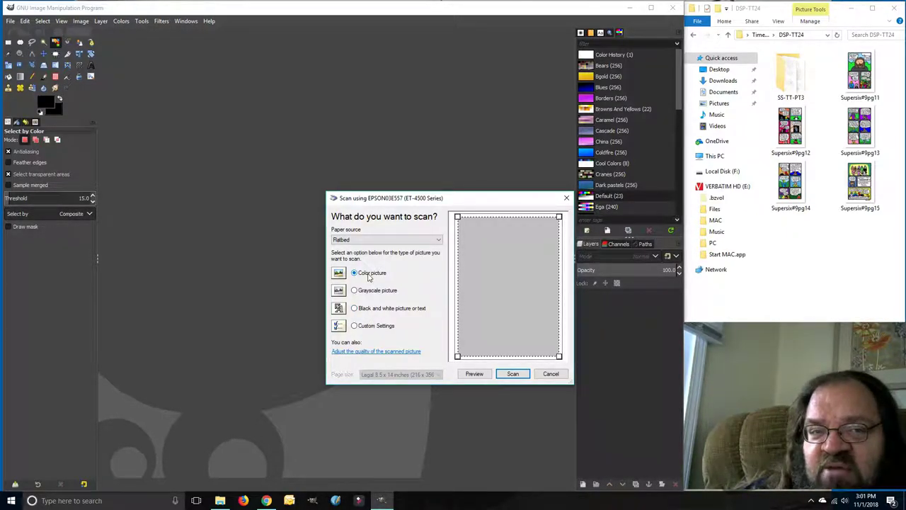
Set the scan quality to a resolution of 300 DPI, keeping the picture type as Color picture
left_click(376, 352)
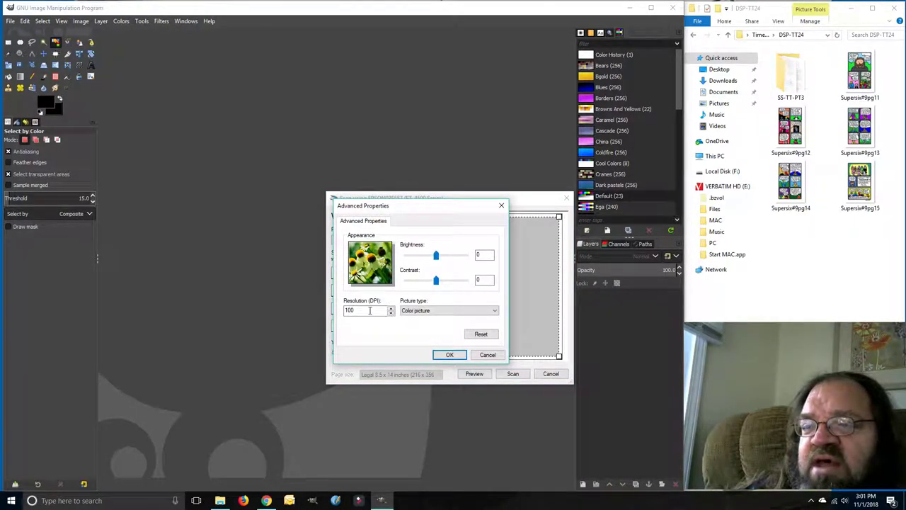
left_click_drag(409, 208, 380, 211)
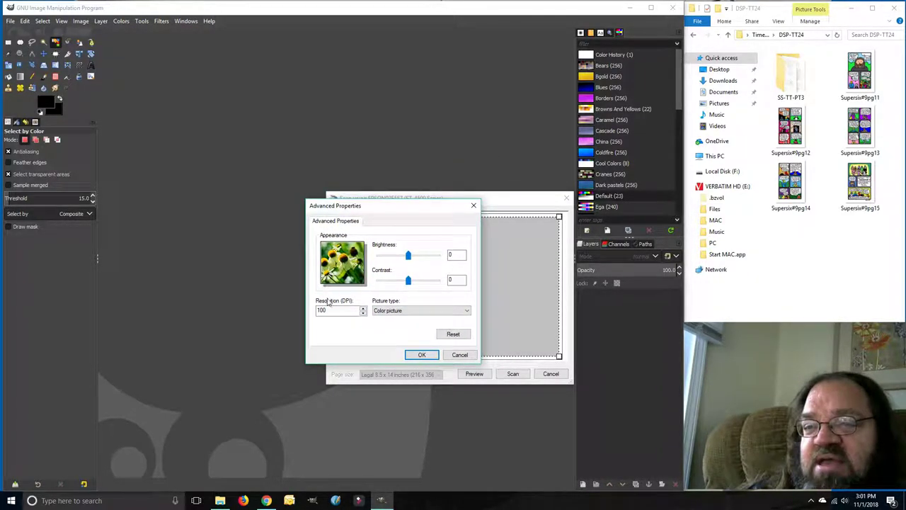
left_click_drag(354, 310, 298, 309)
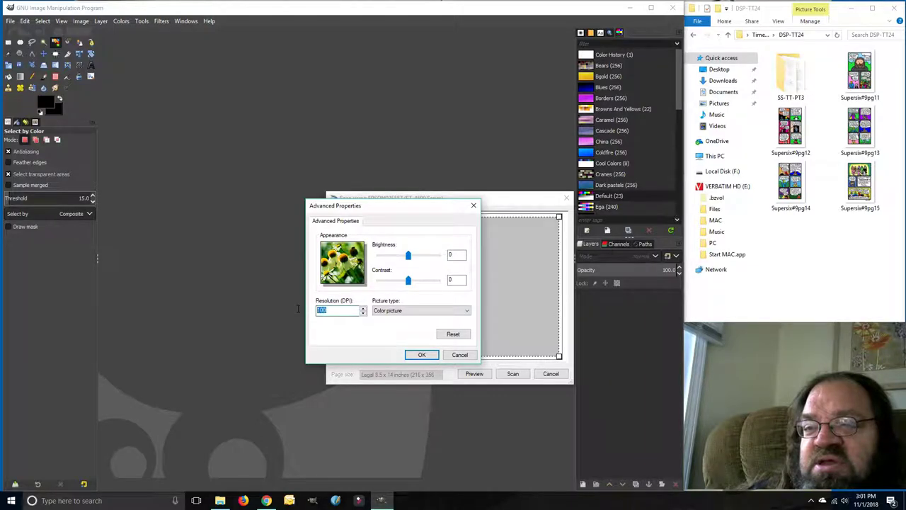
type("3")
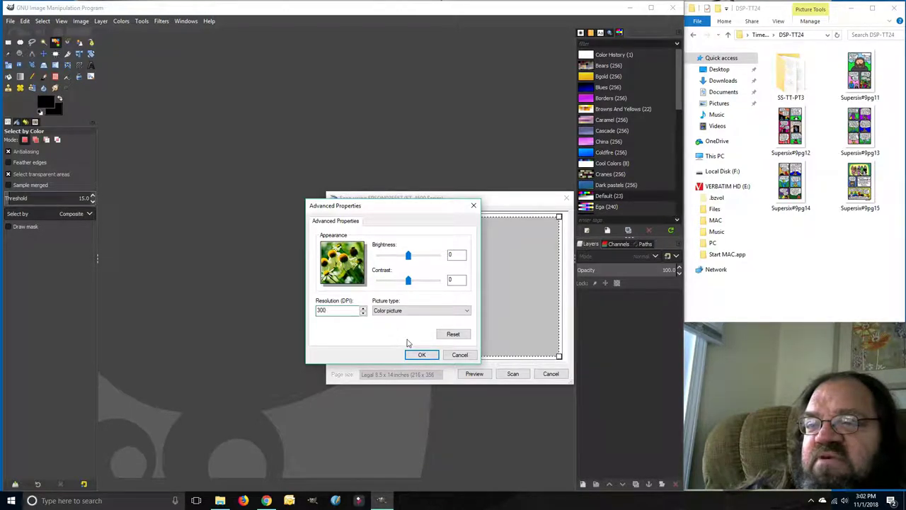
left_click(419, 355)
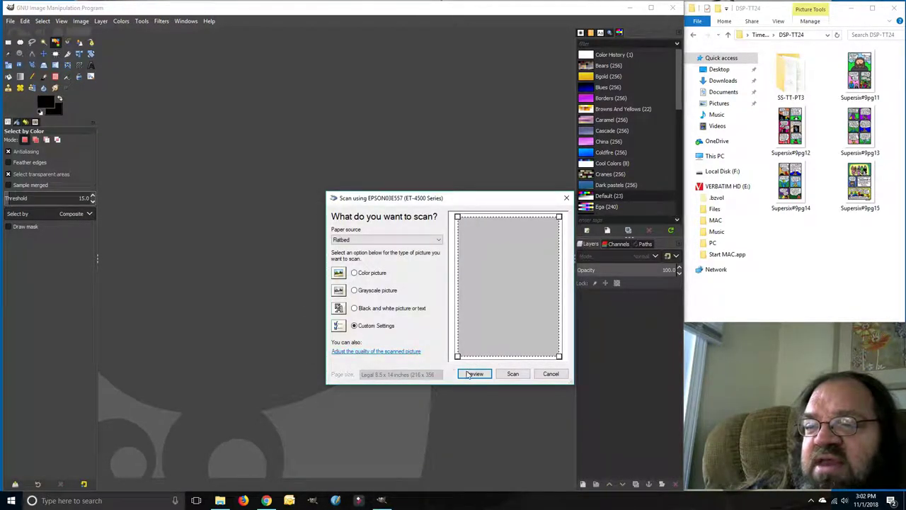
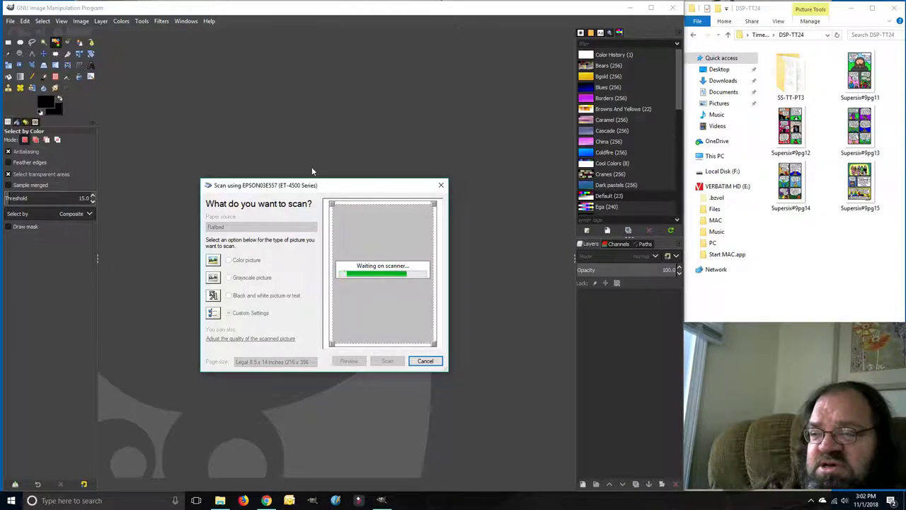
Look at the comic pages in the DSP-TT18 folder and in the DSP-TT23 folder in File Explorer
left_click(776, 35)
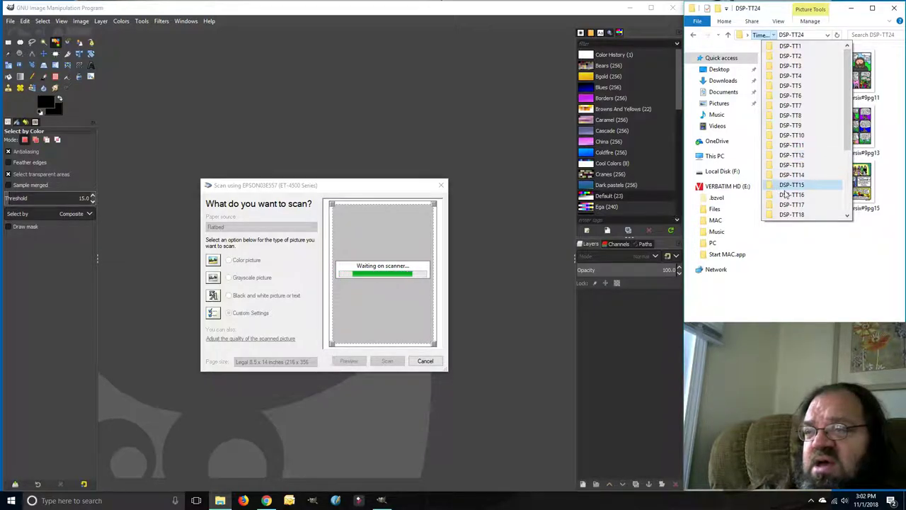
left_click(793, 214)
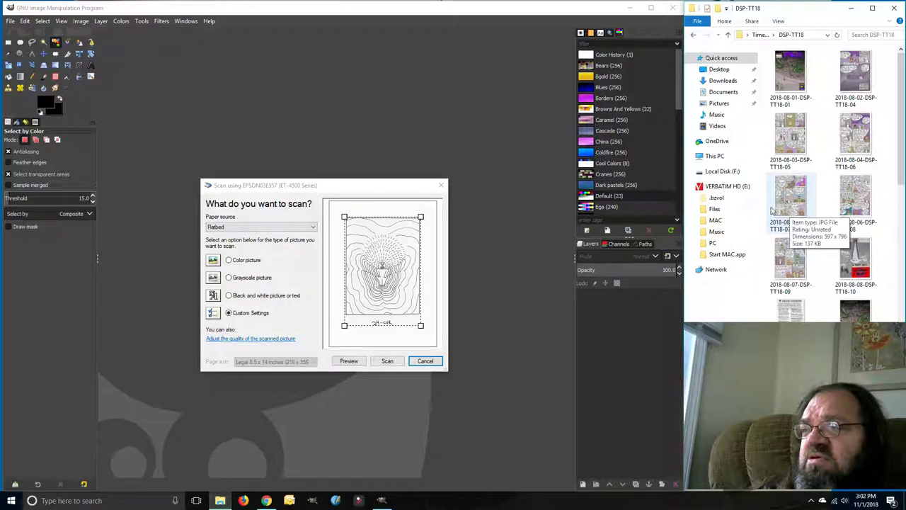
left_click(774, 35)
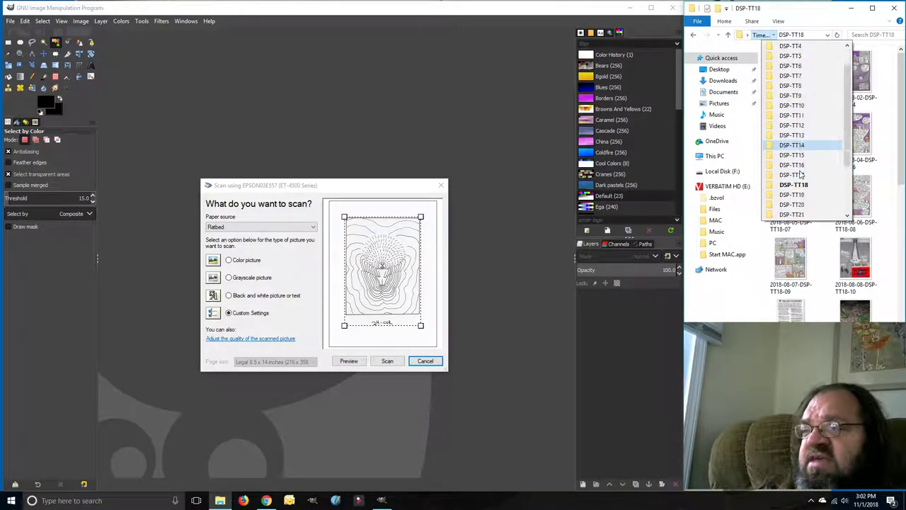
left_click(794, 205)
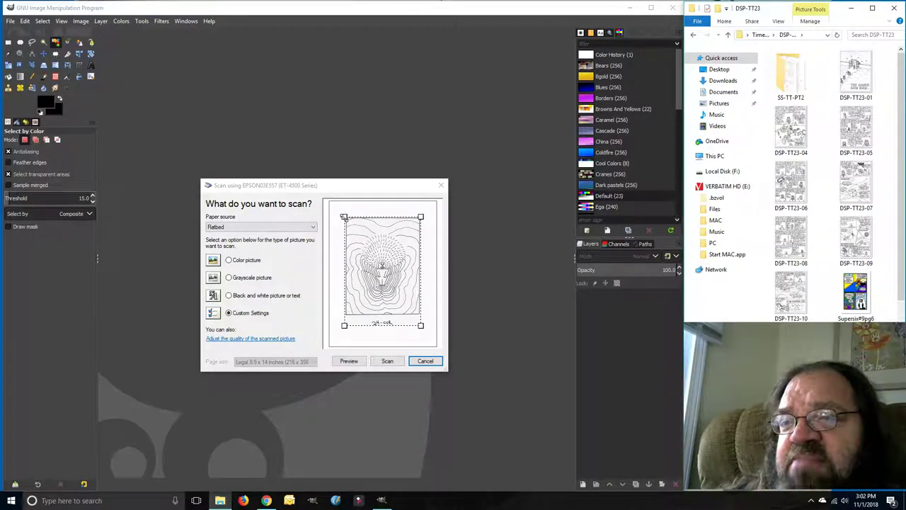
Tighten the scan area around the framed drawing, leaving out the handwriting below it, and scan the page into GIMP
left_click_drag(344, 214, 342, 214)
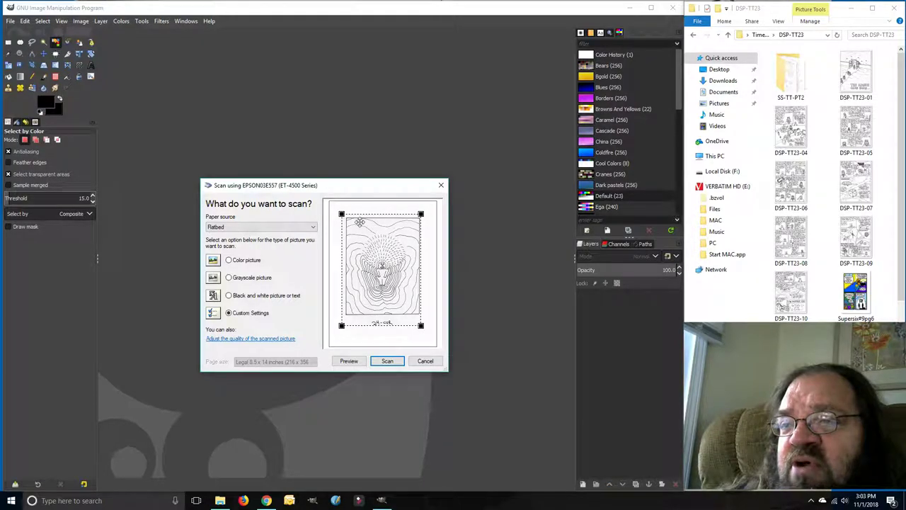
left_click_drag(421, 326, 423, 320)
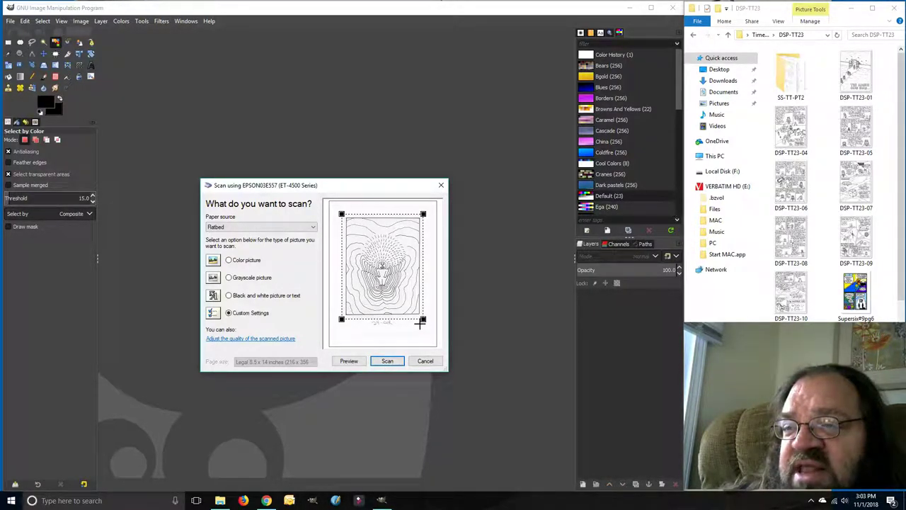
left_click(388, 361)
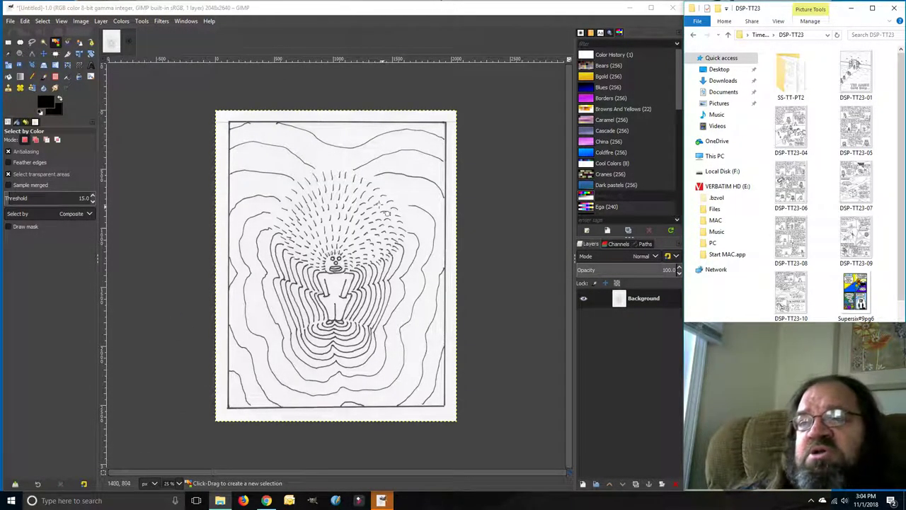
left_click(383, 501)
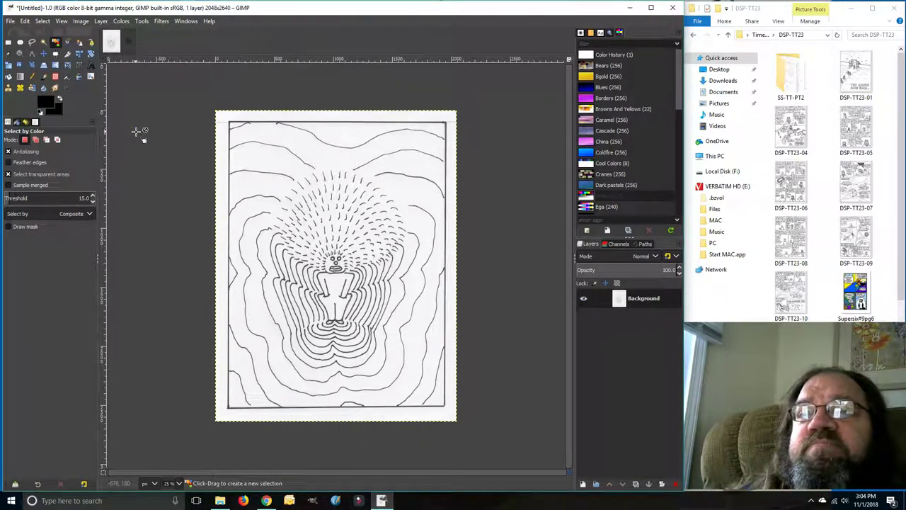
Examine the ink lines and leftover pencil marks around the figure's face and hair at 800% zoom
left_click(179, 484)
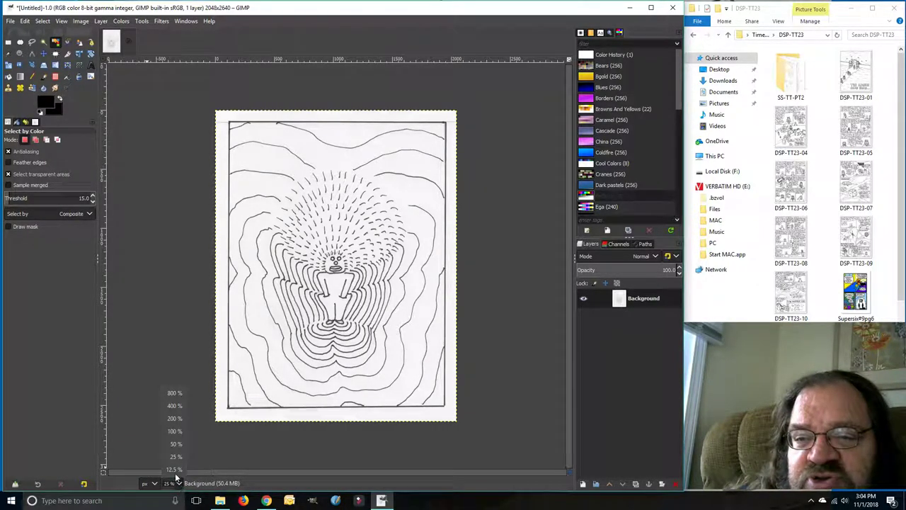
left_click(175, 393)
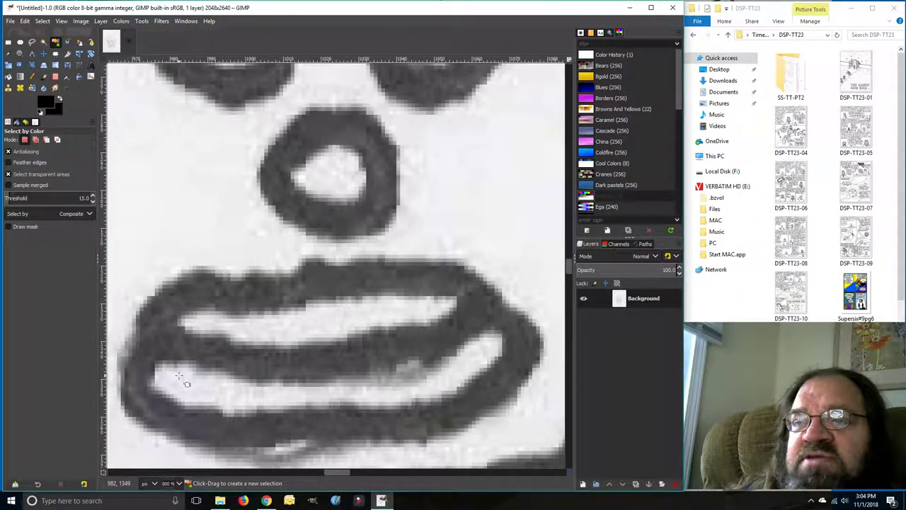
scroll(181, 375, "up", 5)
scroll(179, 376, "up", 6)
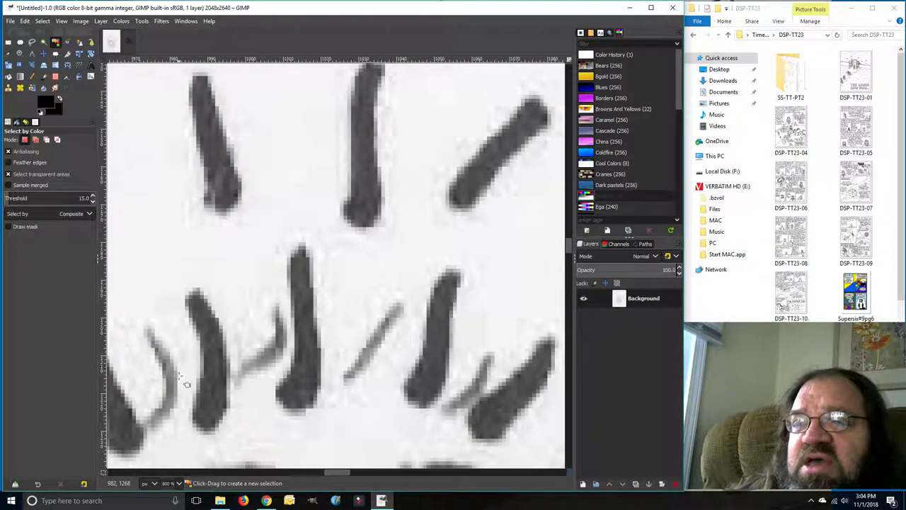
scroll(182, 381, "down", 1)
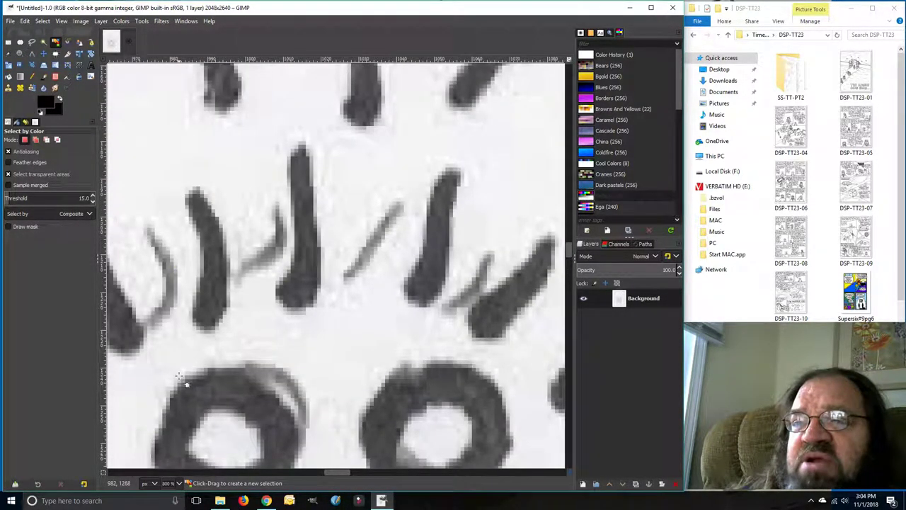
scroll(181, 381, "down", 3)
scroll(181, 378, "up", 2)
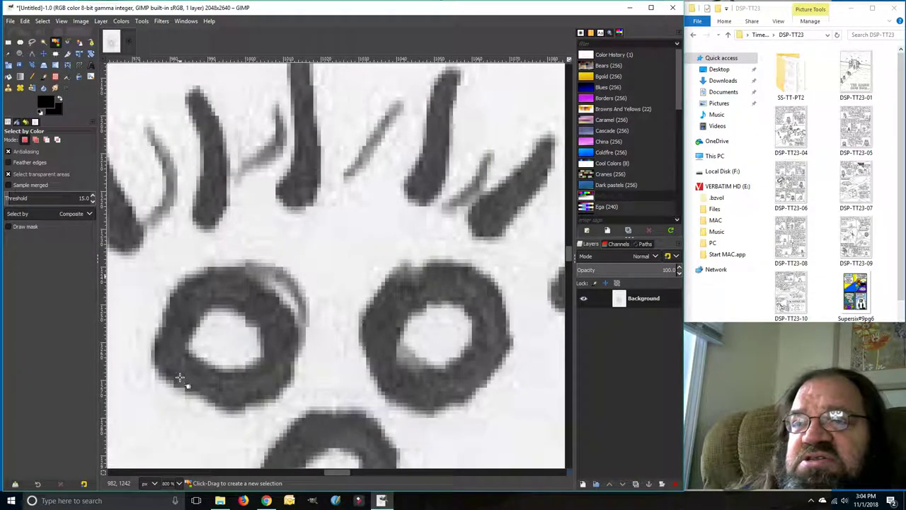
scroll(179, 378, "up", 1)
scroll(179, 377, "down", 8)
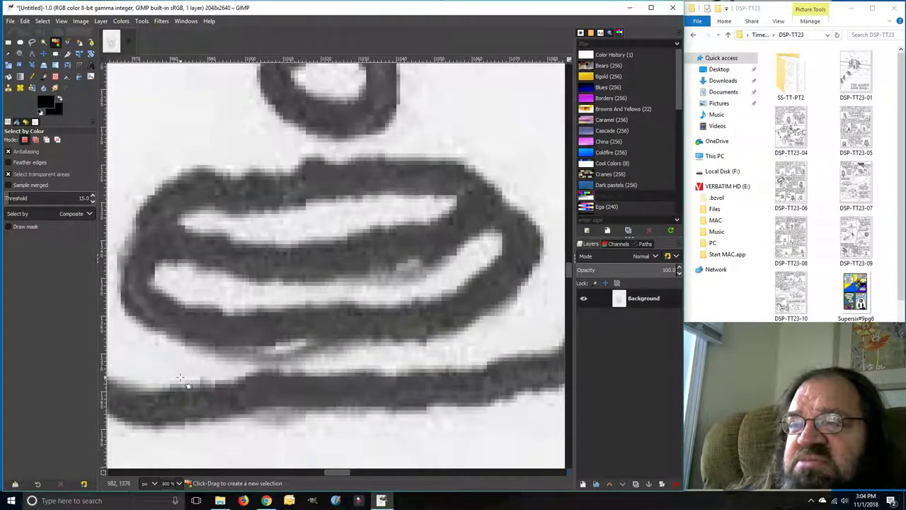
scroll(179, 377, "down", 2)
scroll(180, 377, "up", 6)
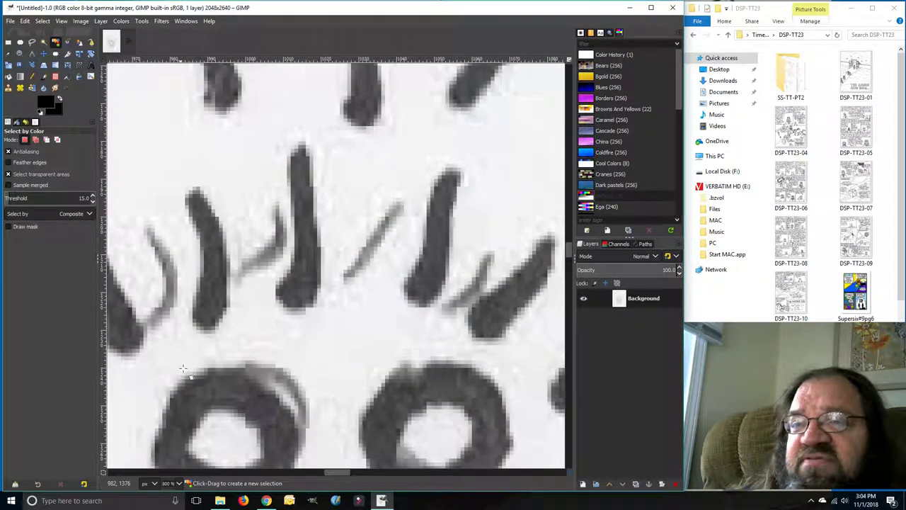
scroll(180, 373, "down", 2)
scroll(360, 279, "up", 5)
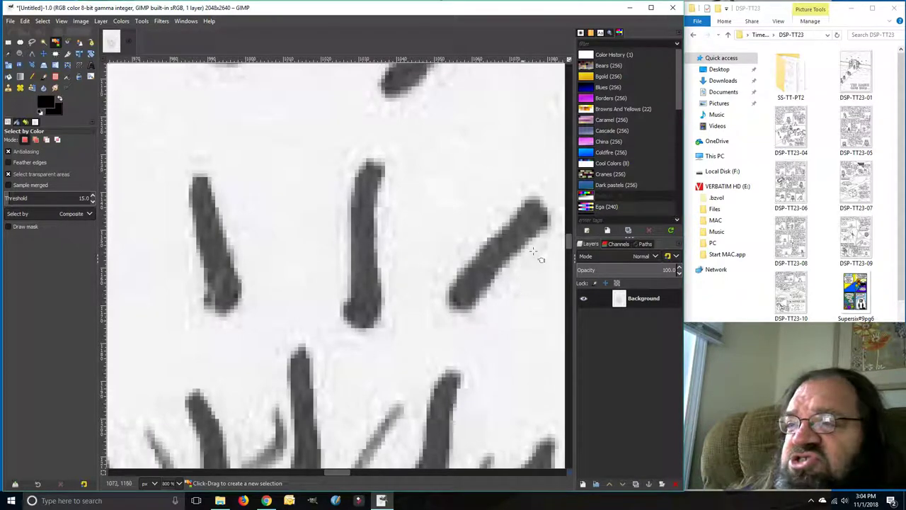
scroll(453, 237, "down", 3)
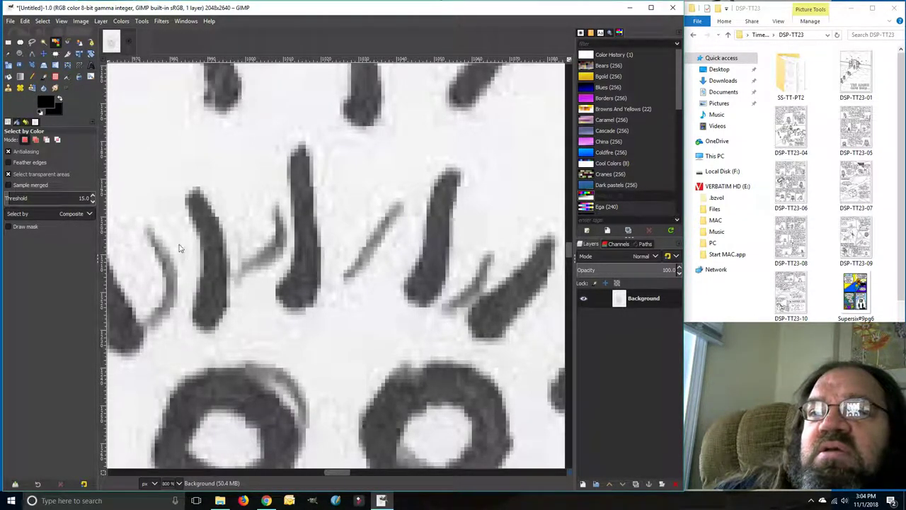
Select the grey pencil-mark pixels by color among the hair strokes and check the selection along the upper frame line
left_click(215, 258)
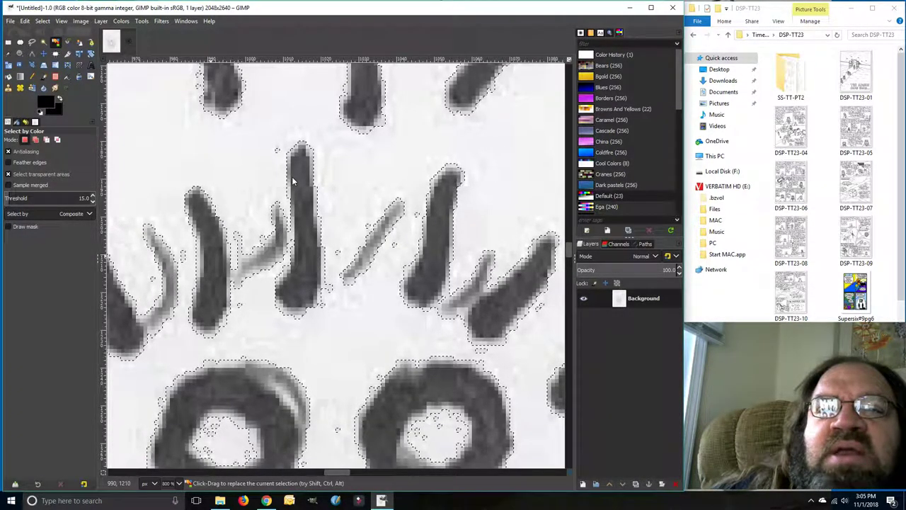
left_click(268, 260)
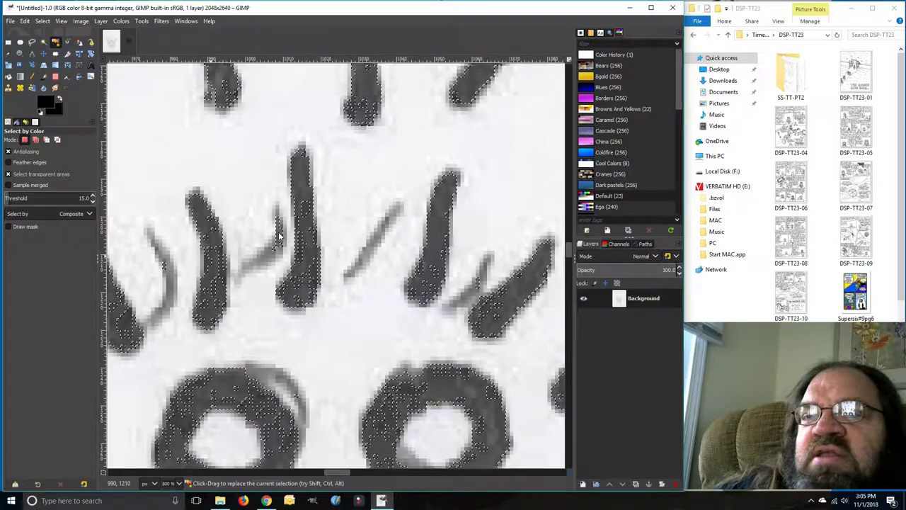
left_click(278, 244)
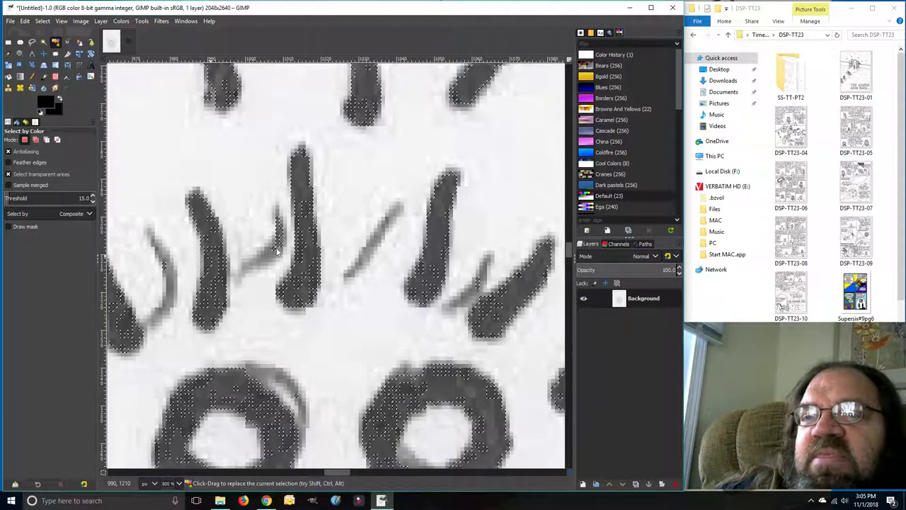
left_click(268, 258)
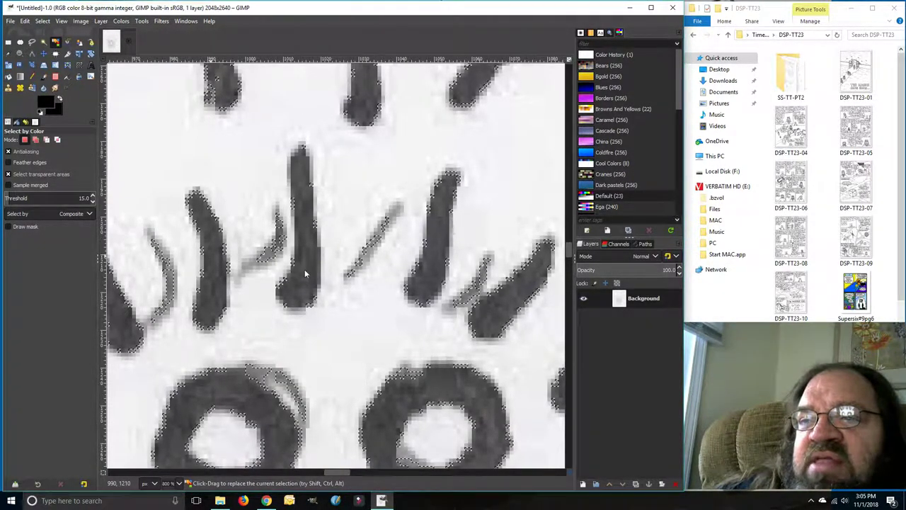
left_click_drag(571, 249, 570, 226)
mouse_move(572, 212)
left_mouse_down()
mouse_move(569, 121)
mouse_move(581, 55)
mouse_move(562, 189)
mouse_move(559, 65)
mouse_move(559, 76)
left_mouse_up()
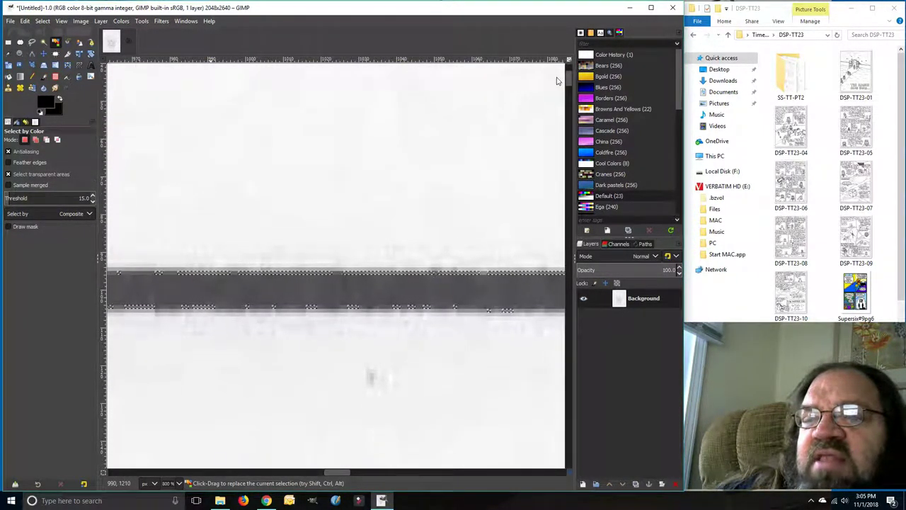
Reset the colors to default, set the background color to red b93737 and swap it with the foreground
left_click(40, 113)
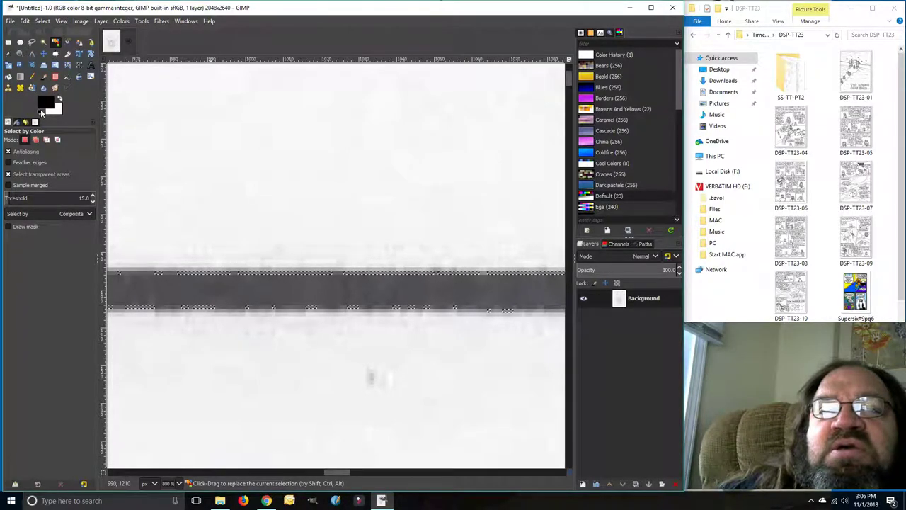
left_click(53, 109)
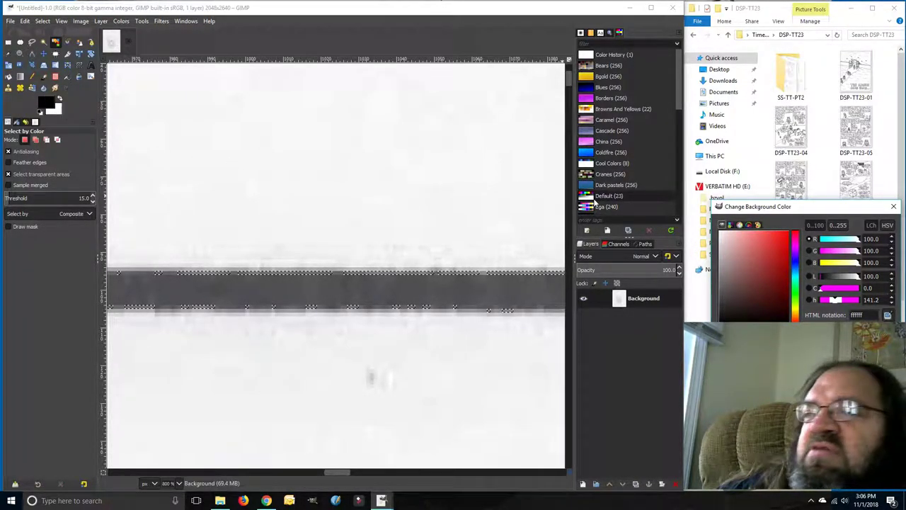
left_click(767, 255)
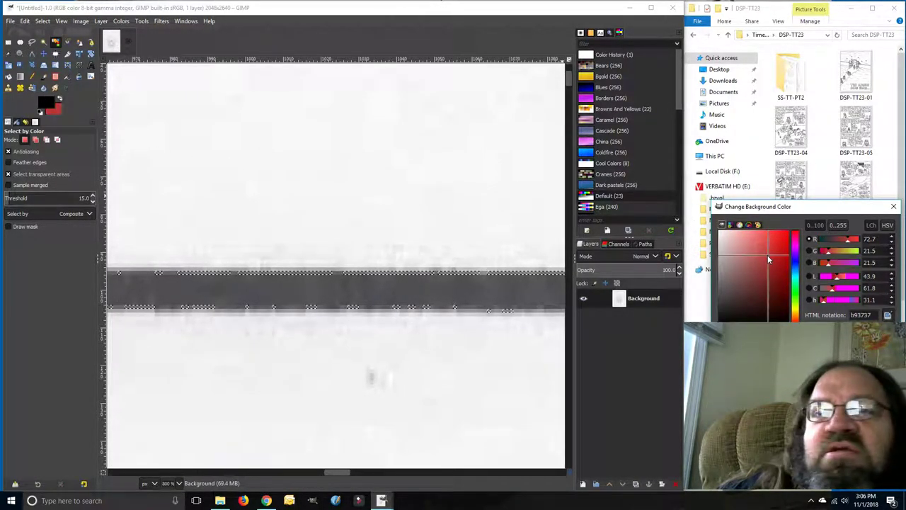
left_click(61, 101)
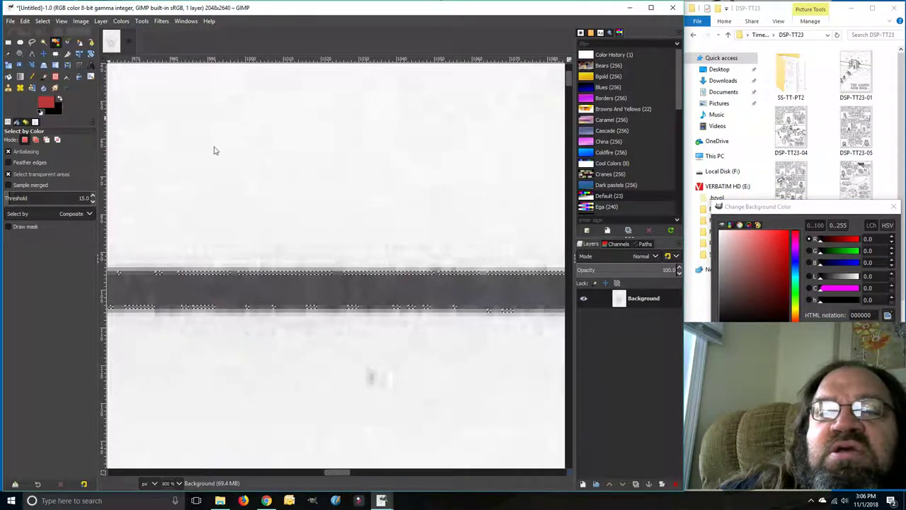
Make white the foreground color and bucket-fill similar colors within the selection on the frame line's upper edge
left_click(41, 113)
left_click(60, 100)
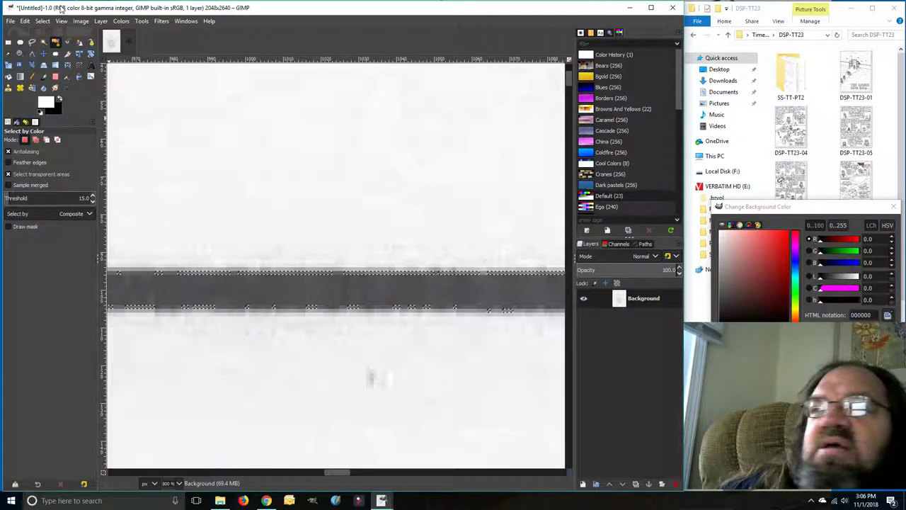
left_click_drag(1, 75, 5, 76)
left_click(12, 78)
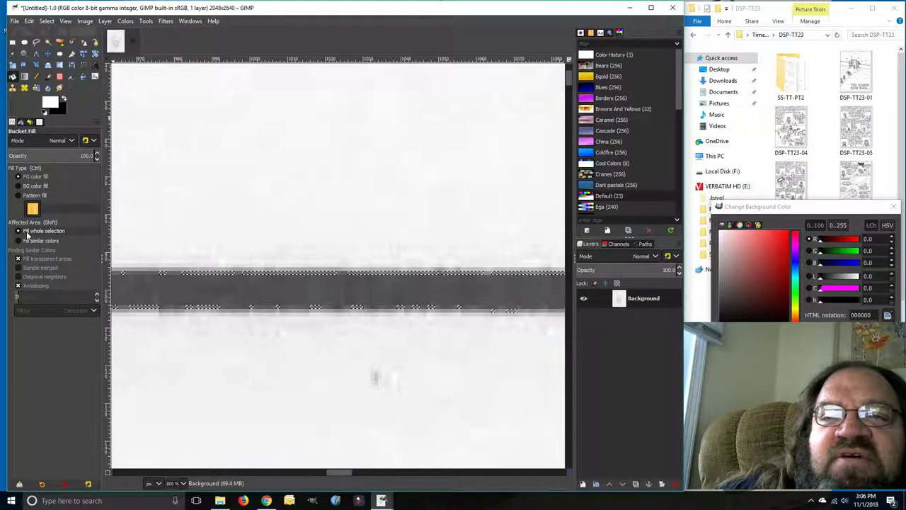
left_click(18, 241)
left_click(211, 274)
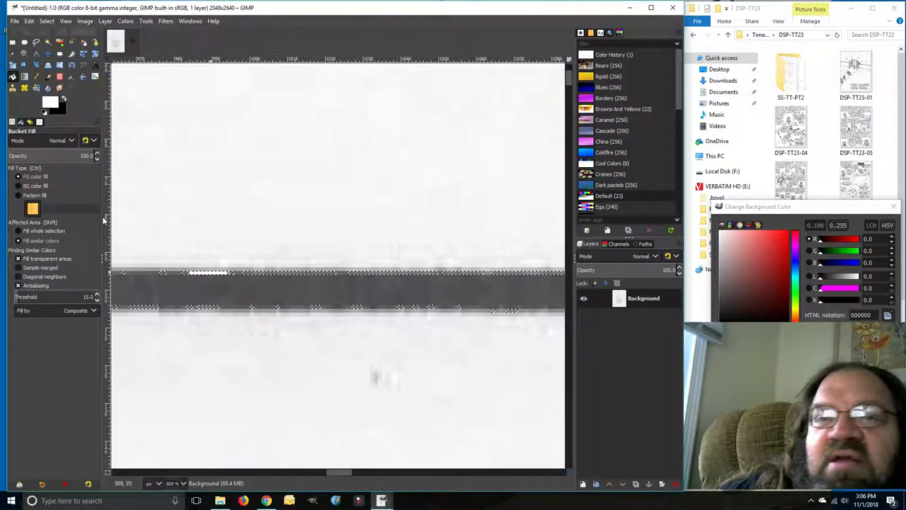
Set Bucket Fill to fill the whole selection and fill all the selected grey pixels with white
left_click(19, 231)
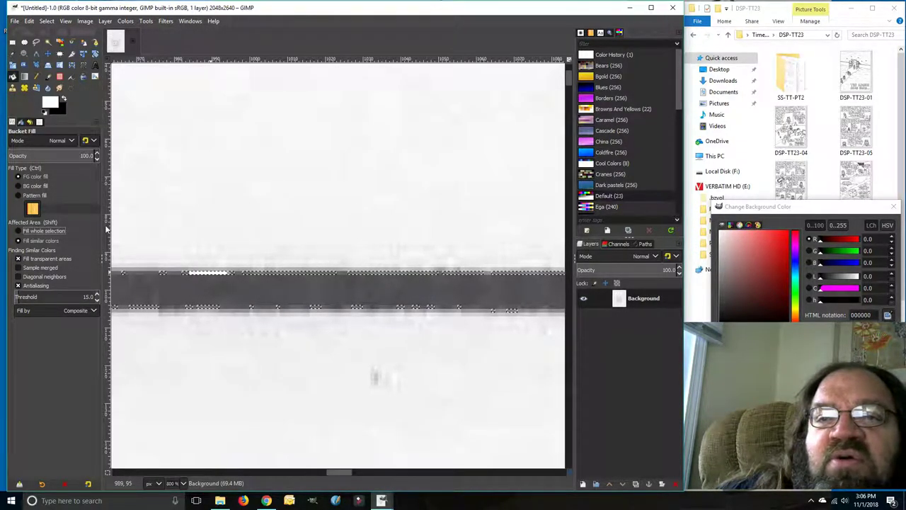
left_click(19, 232)
left_click(296, 271)
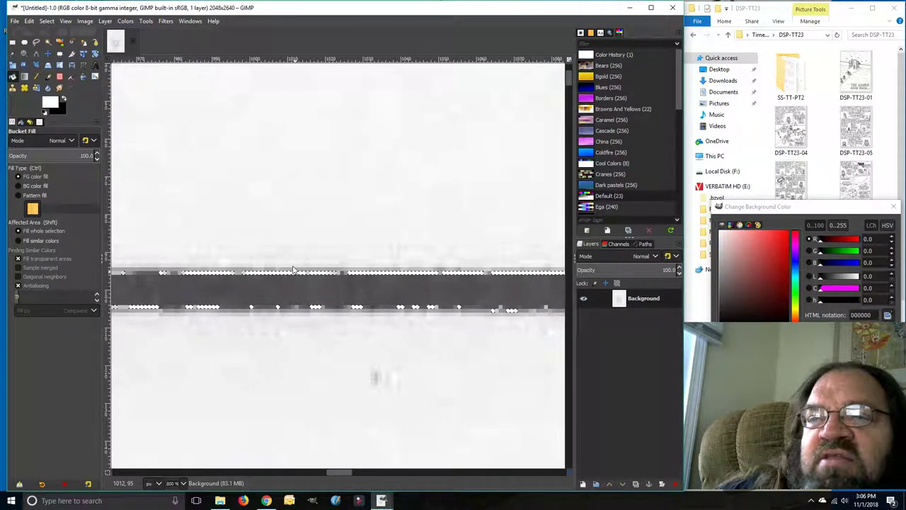
Select pixels matching the small grey speck below the frame line by color and open the foreground color for editing
left_click(60, 43)
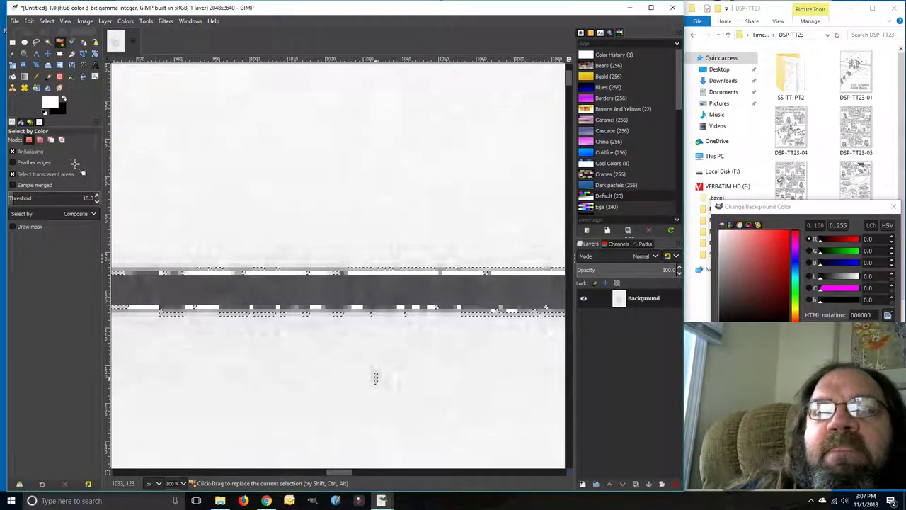
left_click(51, 103)
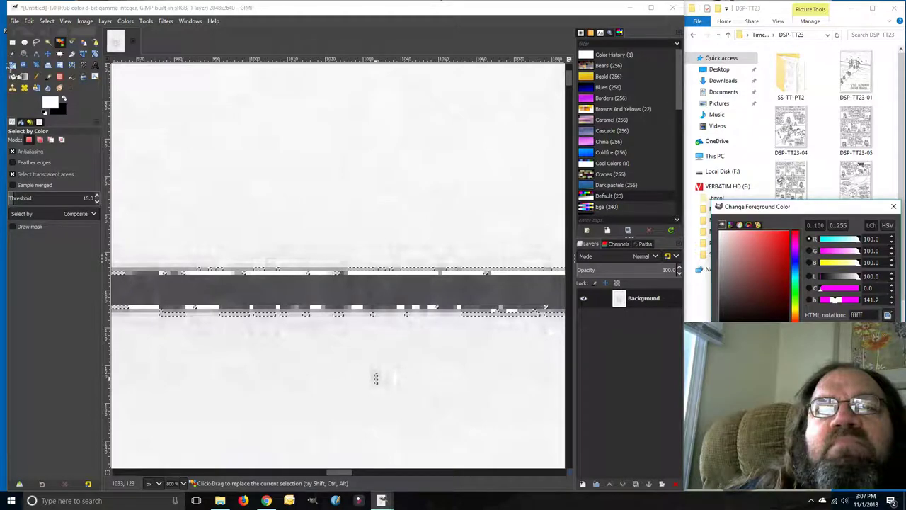
left_click(13, 73)
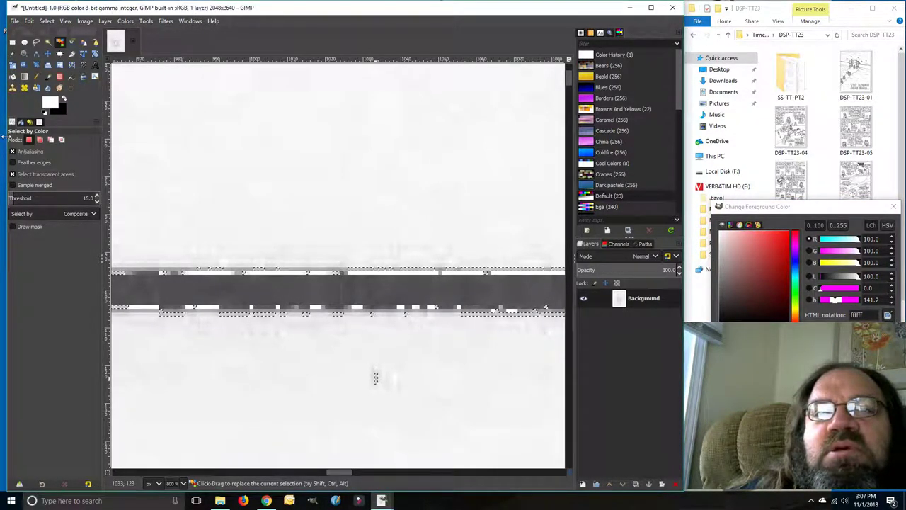
left_click_drag(4, 137, 5, 139)
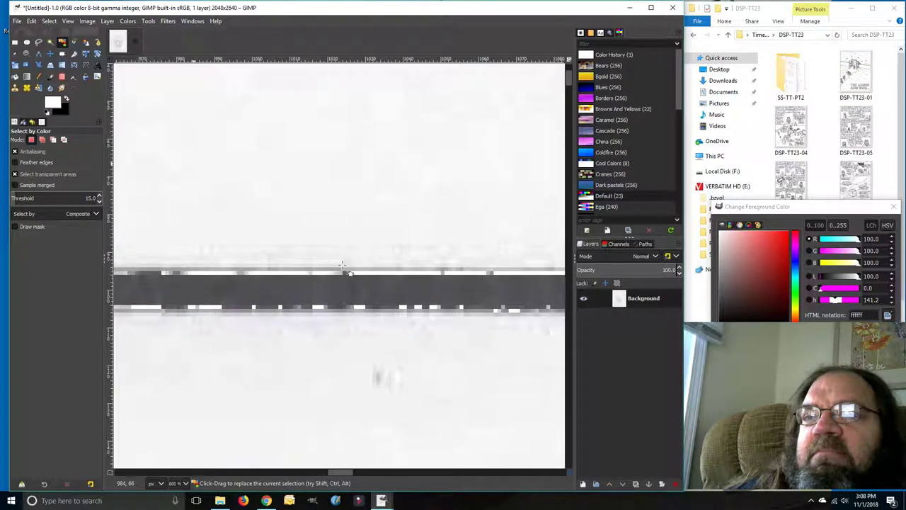
Select the grey pixels along the frame line's edges by color and close the foreground color editor without applying it
left_click(378, 377)
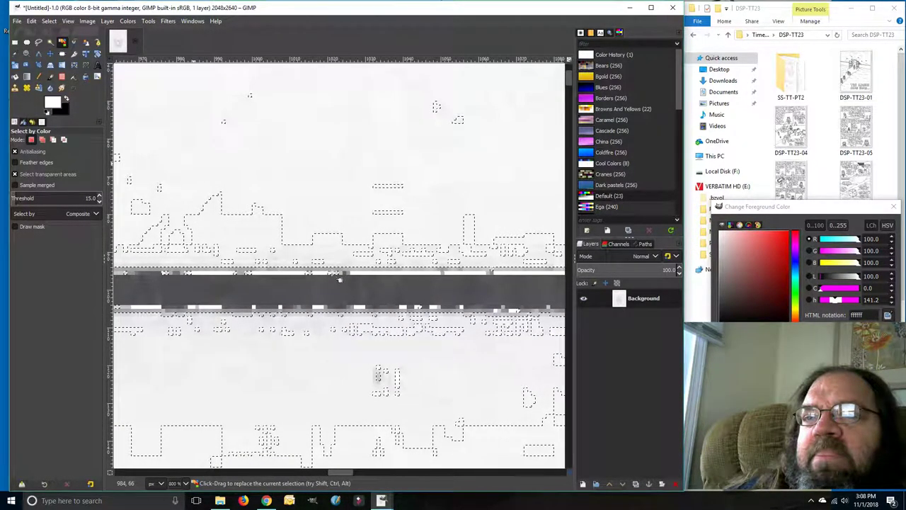
left_click(148, 322)
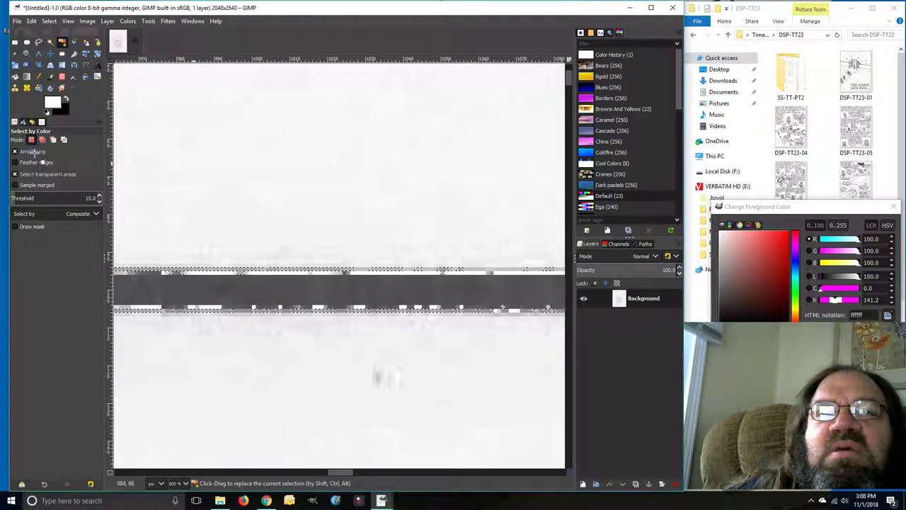
double_click(41, 175)
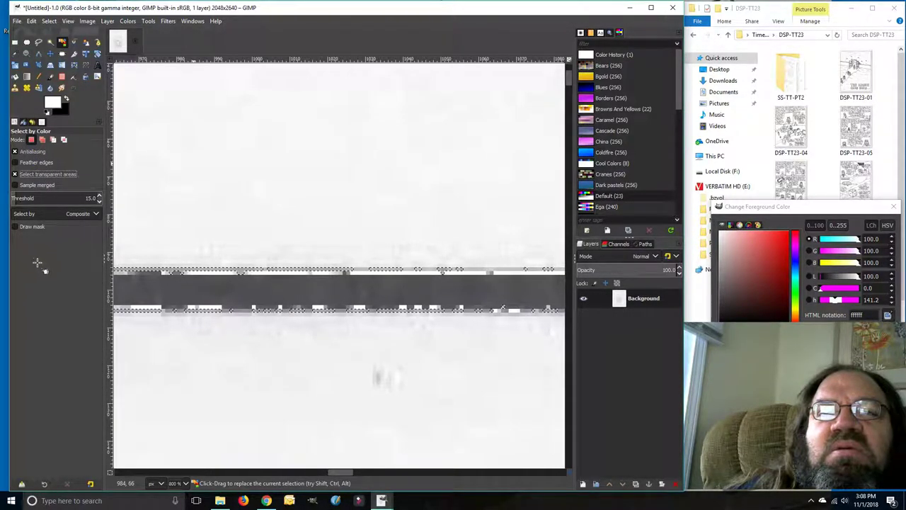
right_click(151, 405)
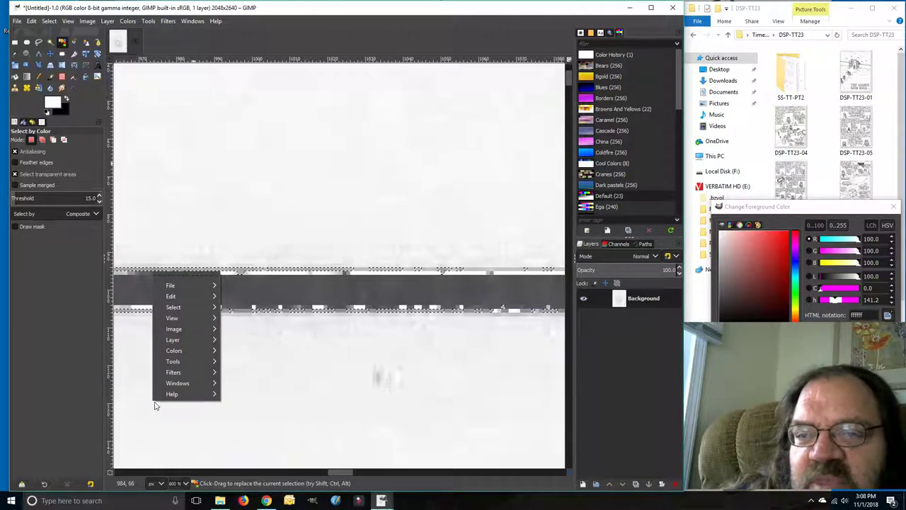
left_click(142, 405)
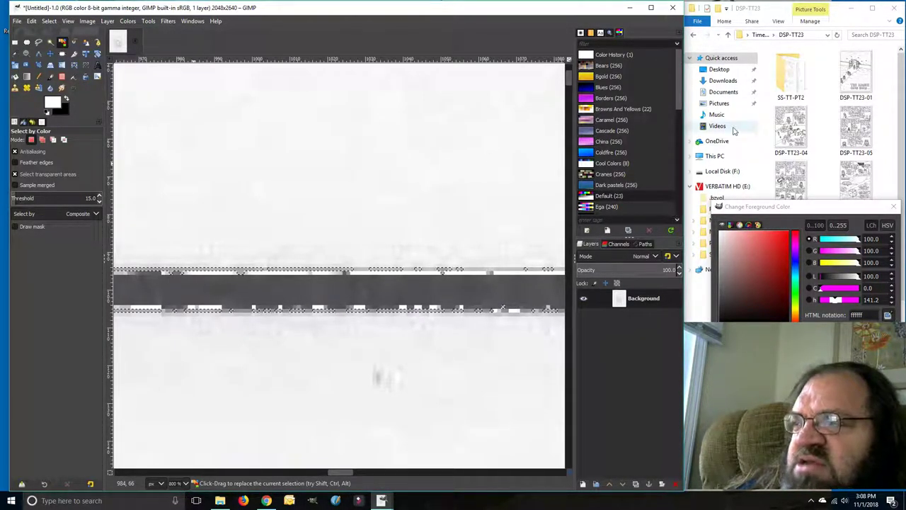
left_click(892, 208)
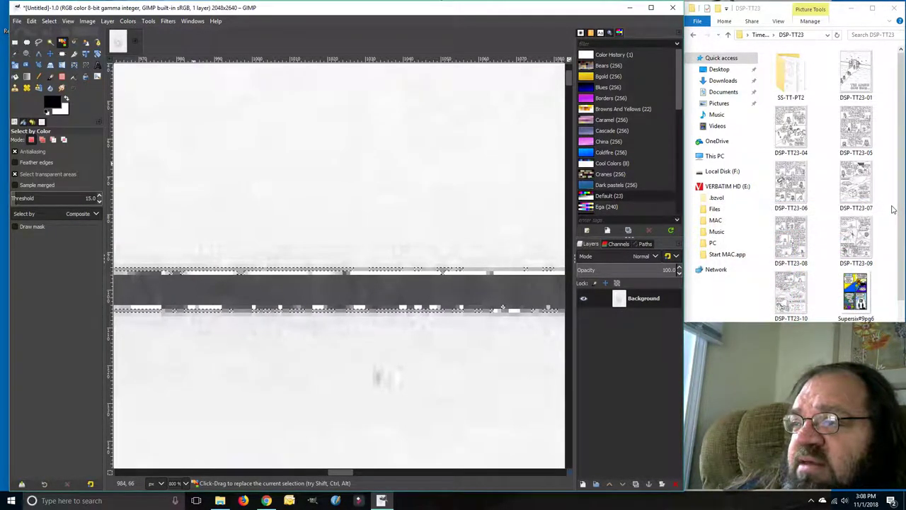
Save the image as Untitled.xcf in the desktop's Timetrvlr/DSP-TT24 folder and show that folder in File Explorer
left_click(15, 22)
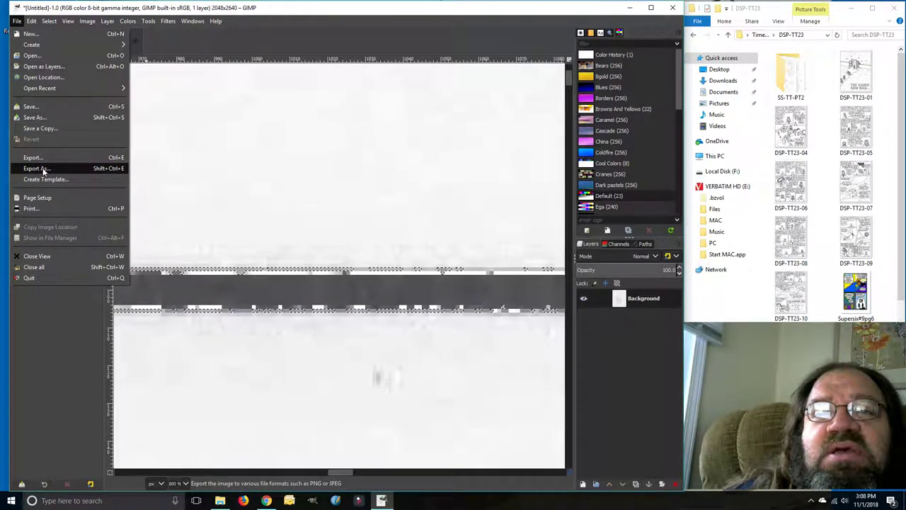
left_click(32, 117)
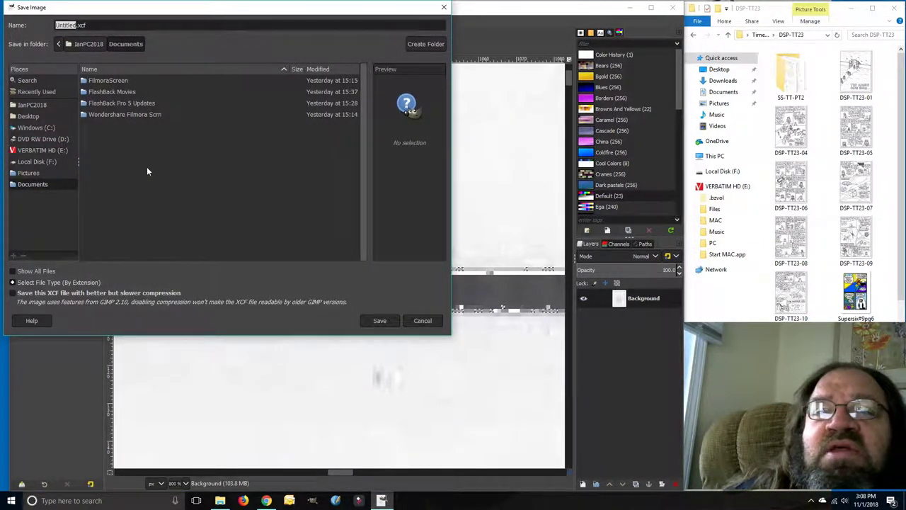
left_click(31, 116)
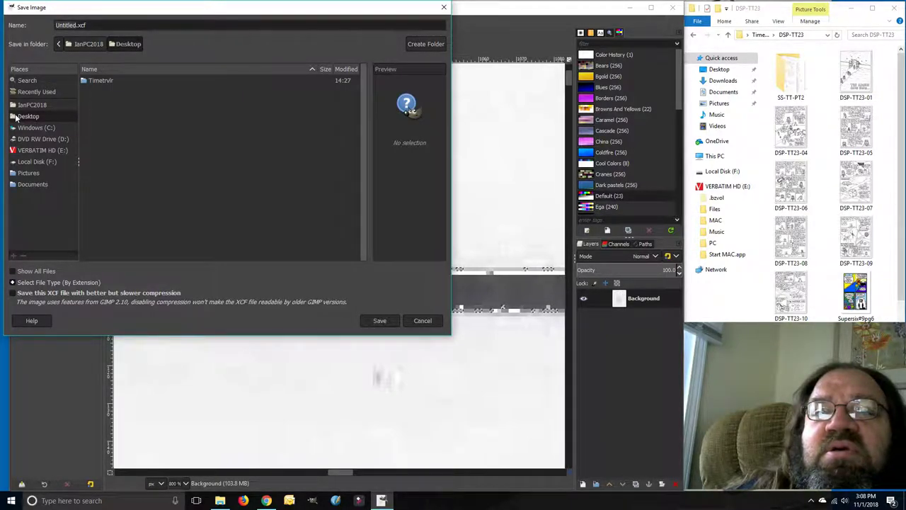
double_click(100, 80)
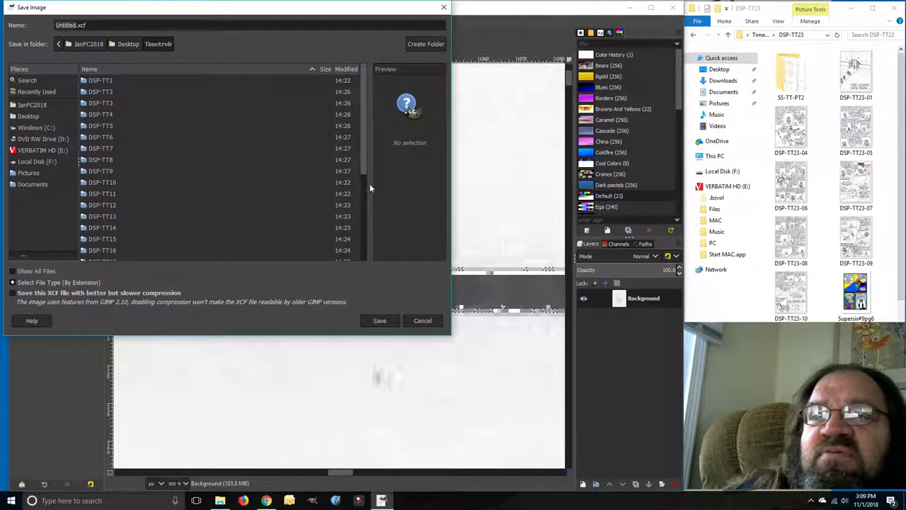
left_click_drag(362, 165, 377, 256)
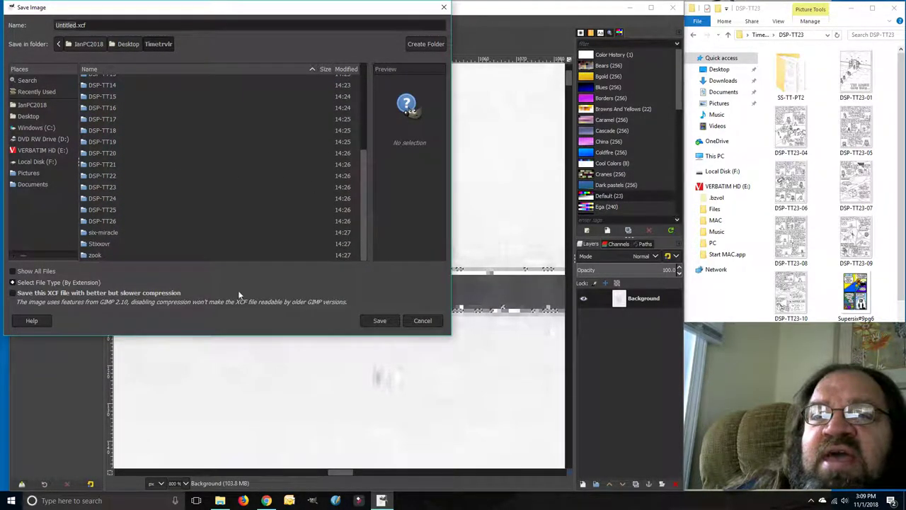
double_click(102, 198)
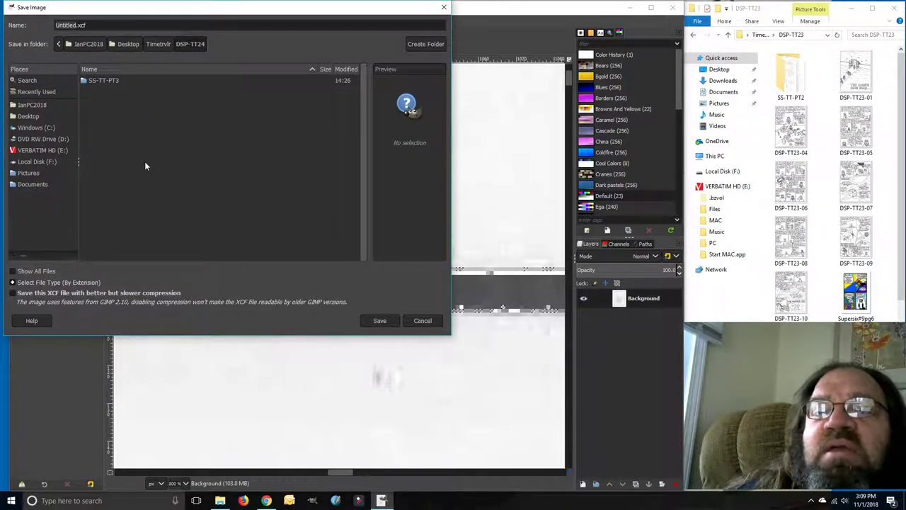
left_click(383, 321)
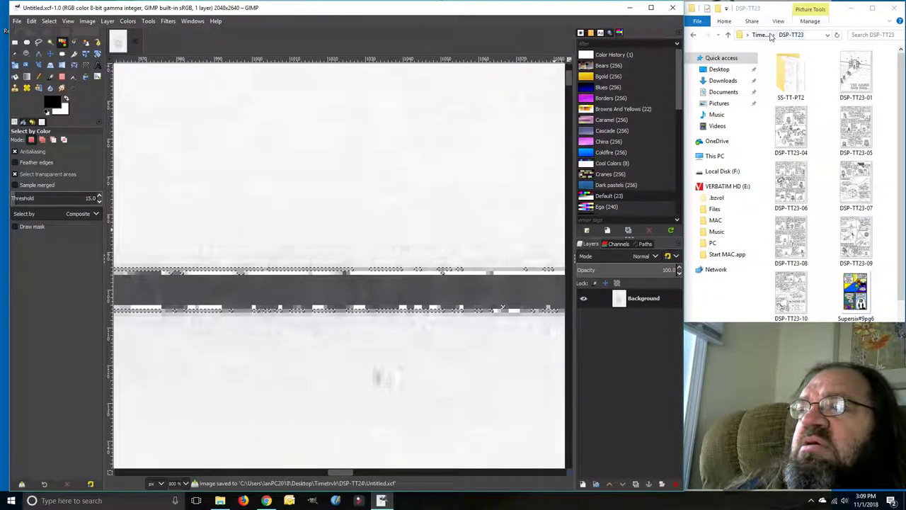
left_click(774, 36)
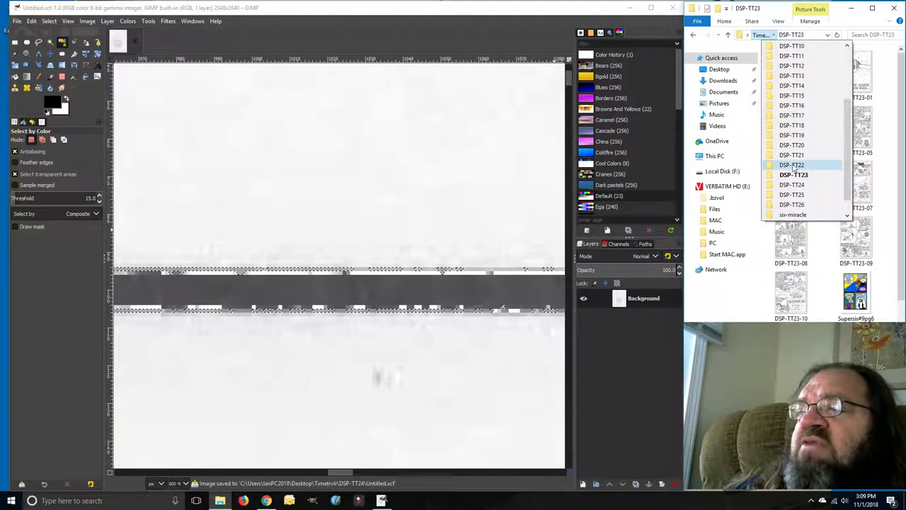
left_click(796, 185)
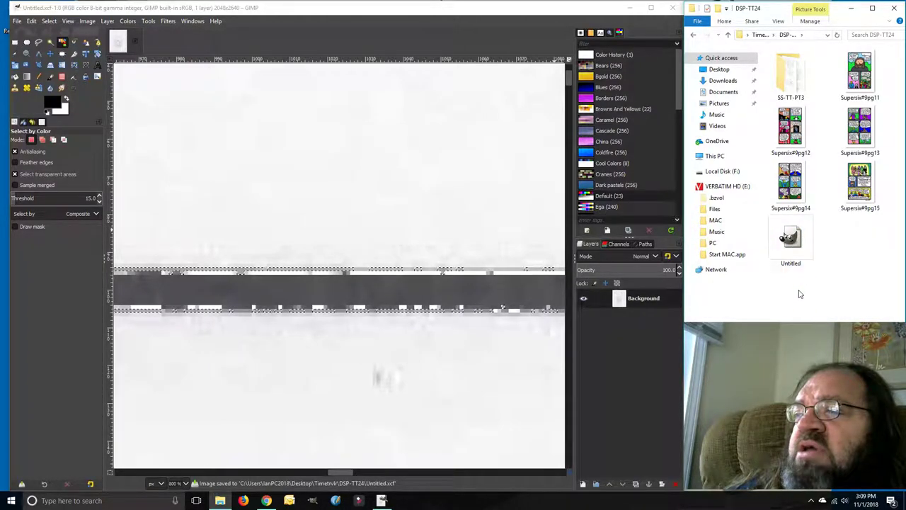
Bucket-fill the whole selection along the frame line's edges with the black foreground color
left_click(176, 116)
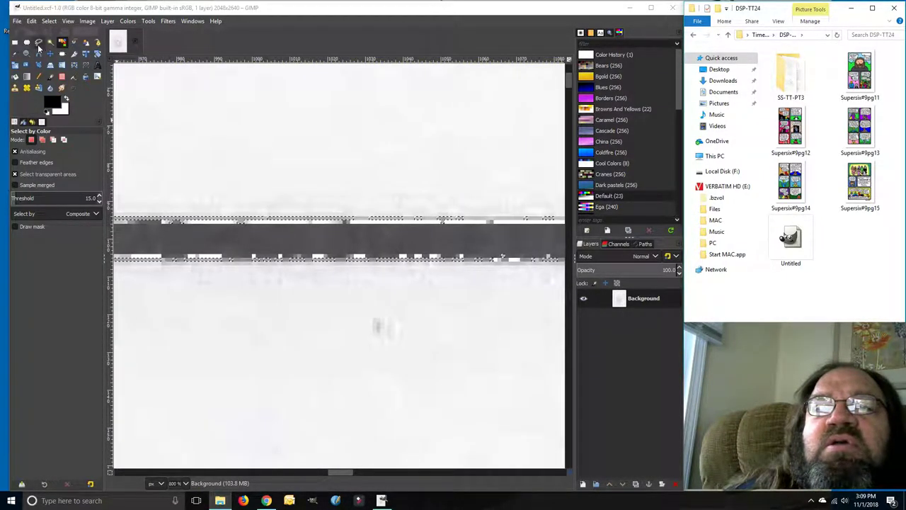
left_click(15, 76)
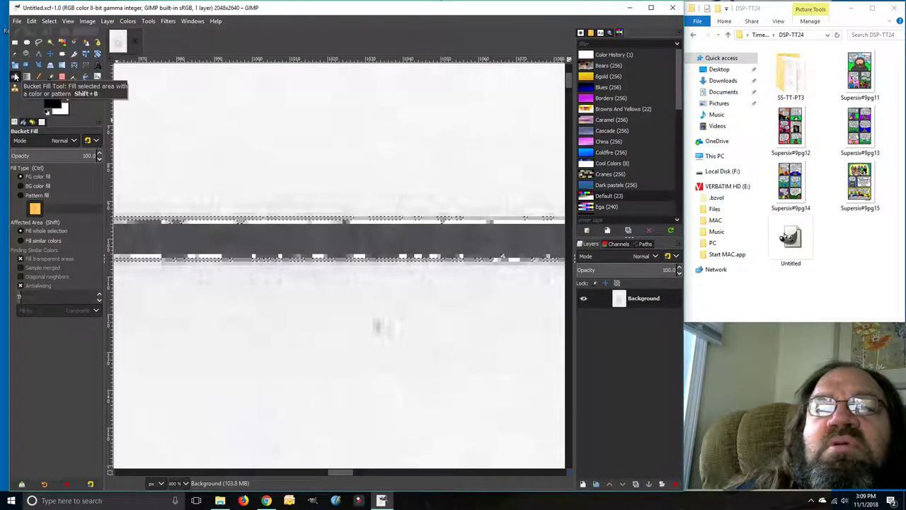
left_click(252, 218)
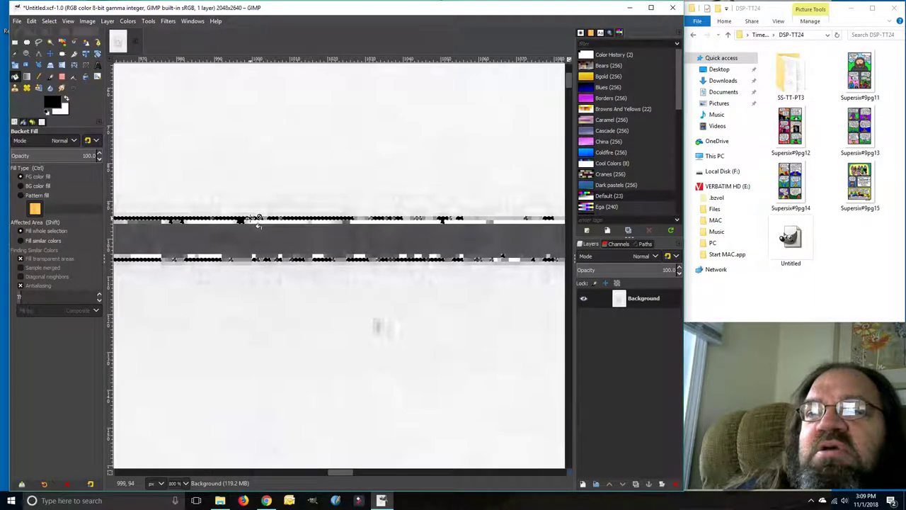
Swap the colors to make white the foreground and display the image's Undo History
left_click(66, 98)
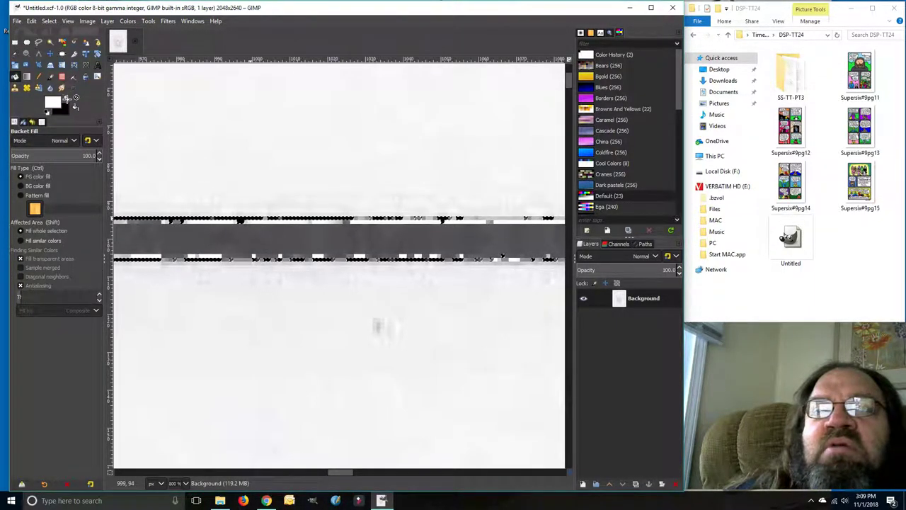
left_click(610, 33)
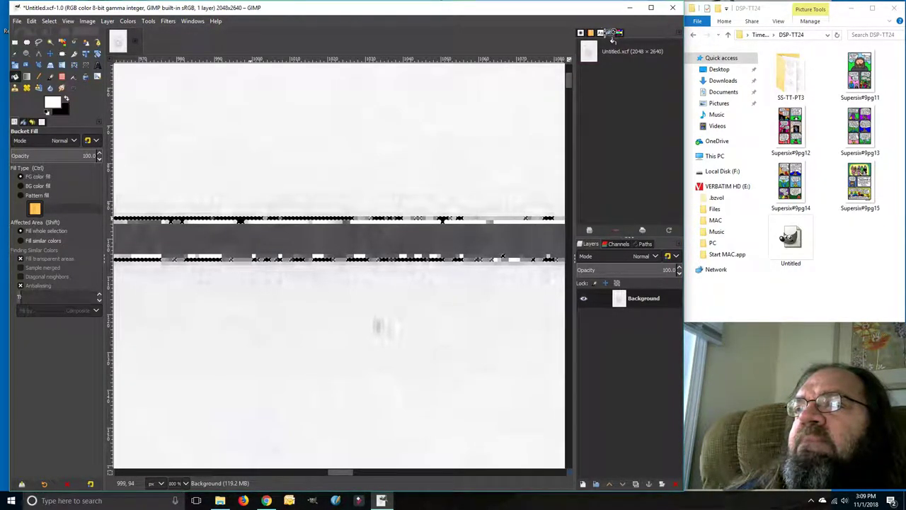
left_click(601, 33)
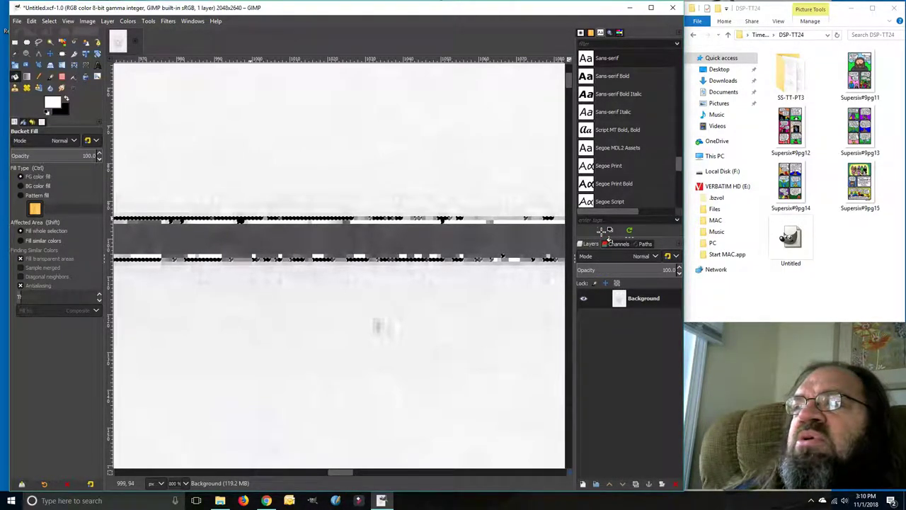
left_click(193, 22)
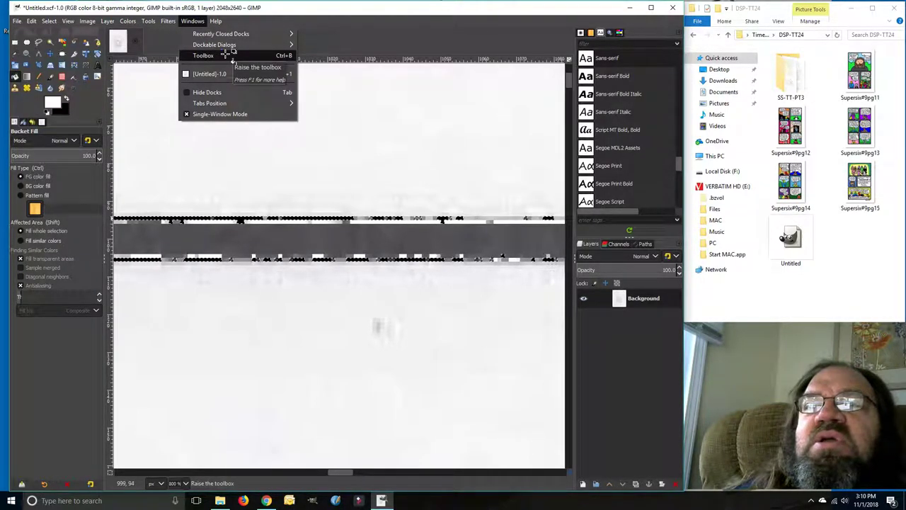
mouse_move(244, 44)
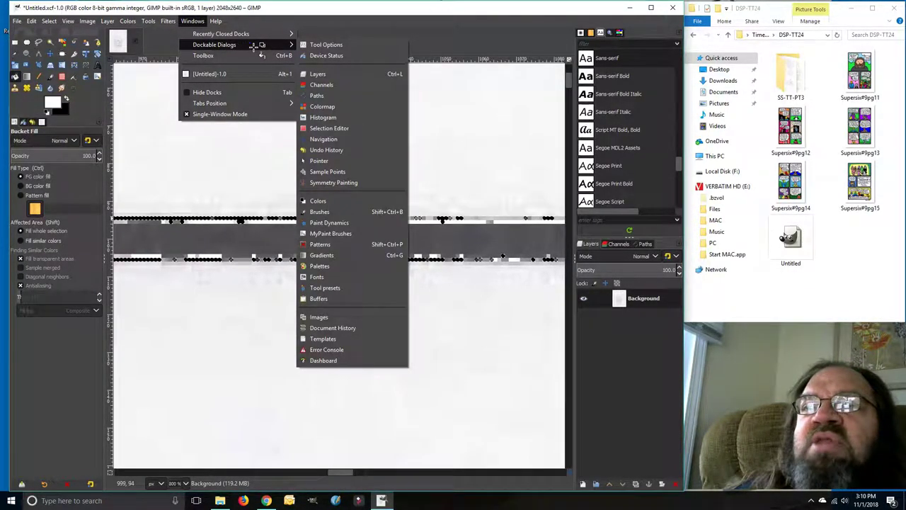
left_click(339, 149)
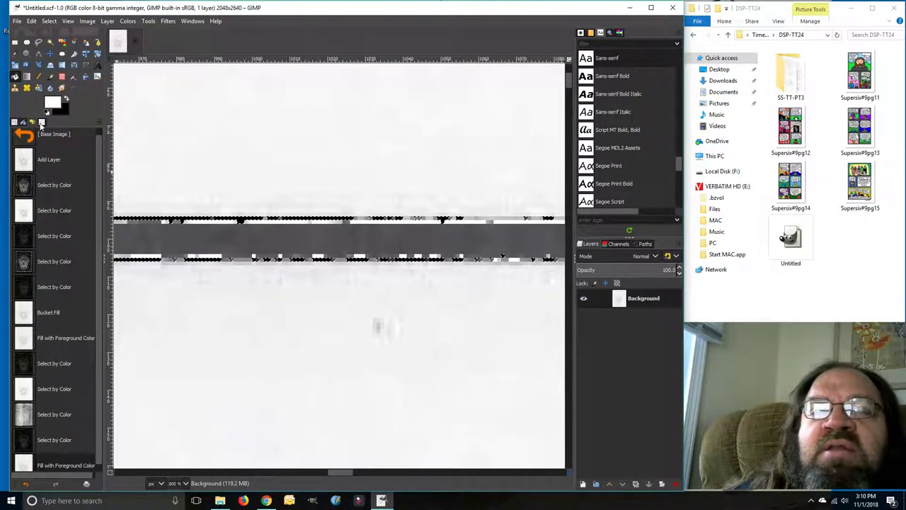
Detach the Undo History into its own floating window and move it over the toolbox
left_click_drag(32, 122, 633, 31)
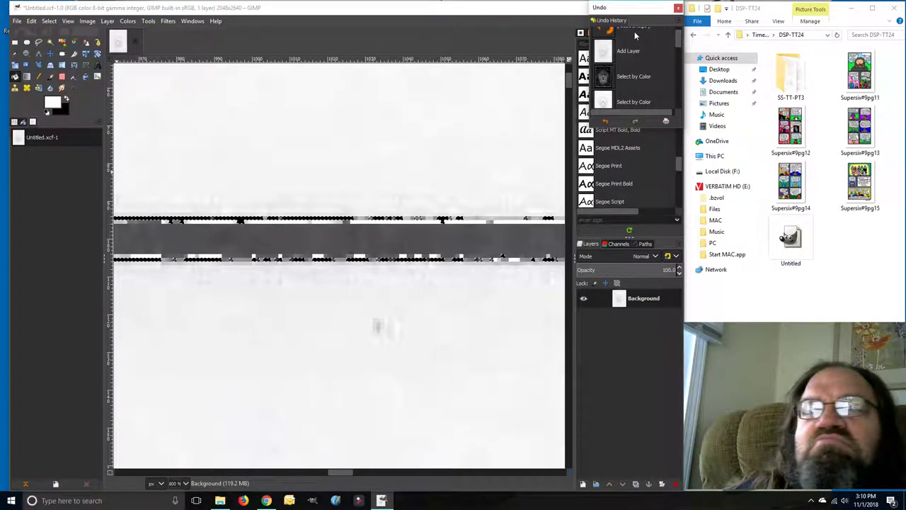
left_click_drag(616, 8, 620, 338)
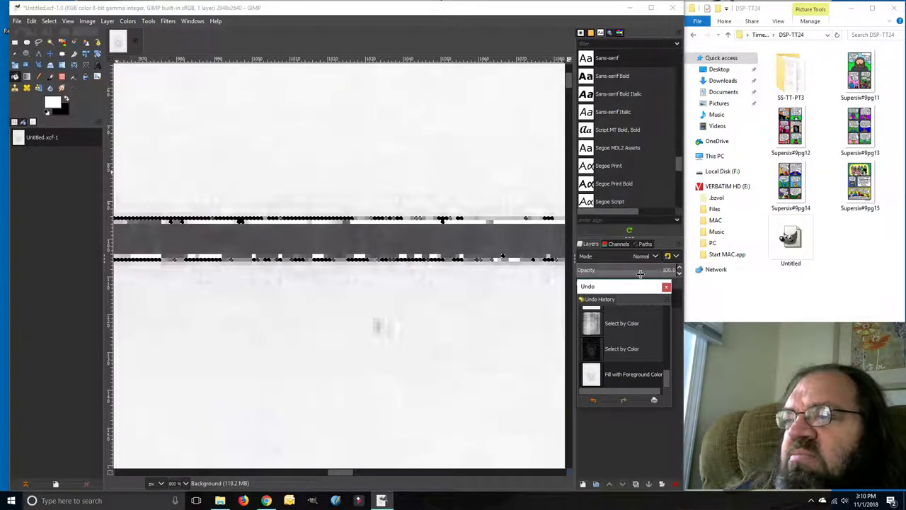
left_click_drag(637, 289, 639, 334)
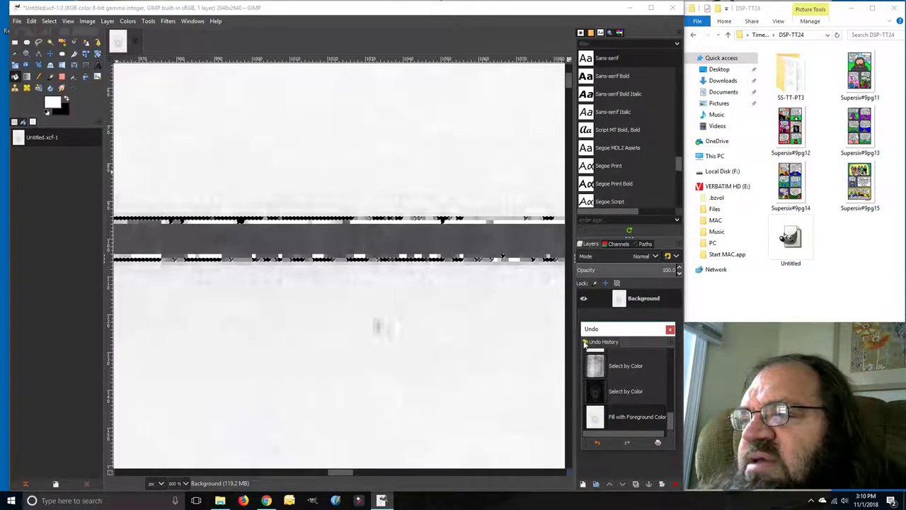
left_click_drag(587, 343, 617, 333)
left_click_drag(614, 286, 42, 120)
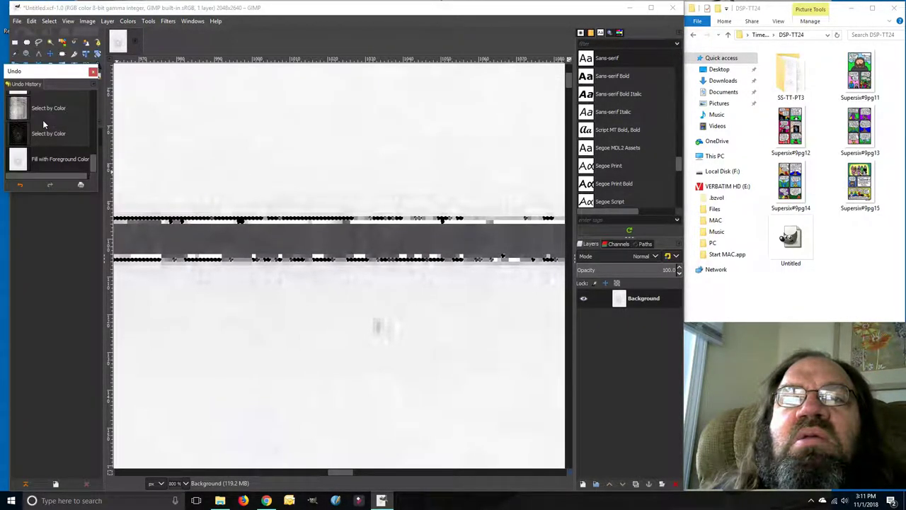
Revert to the Select by Color state before the black fill and park the Undo History window below the Background layer
left_click_drag(34, 71, 50, 186)
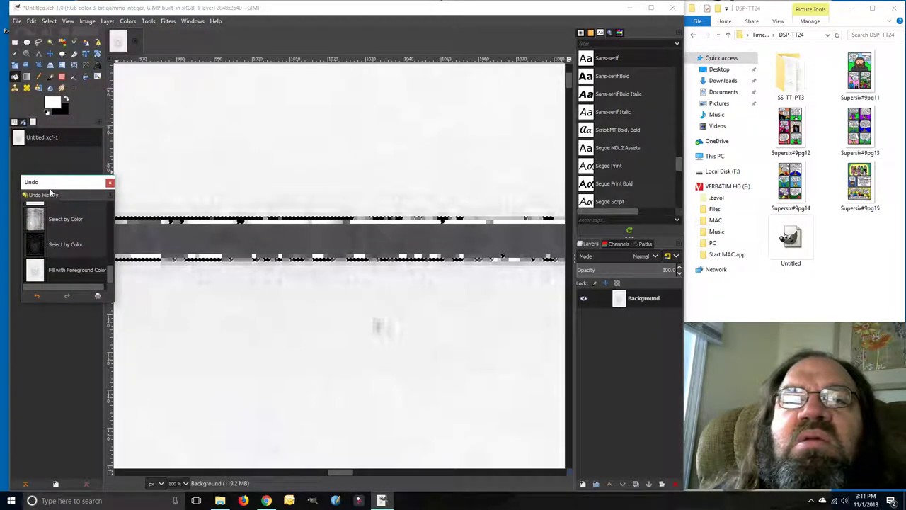
left_click(59, 244)
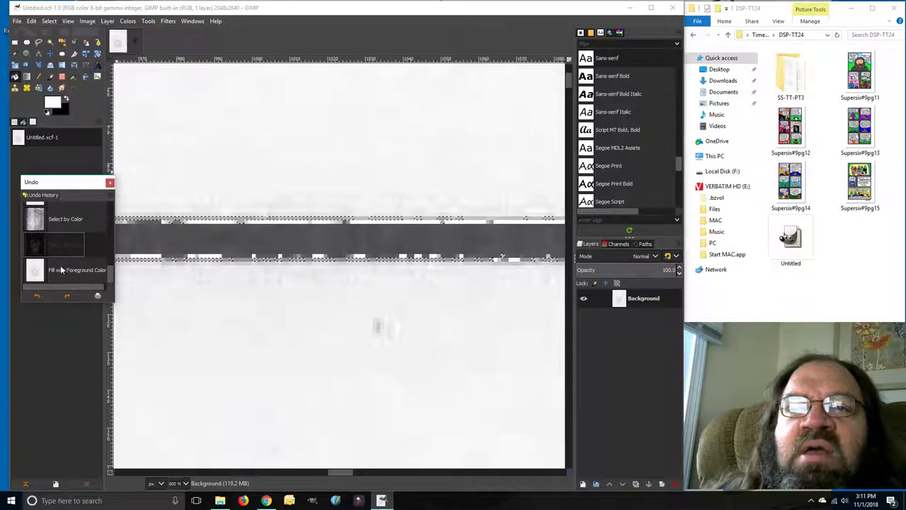
left_click_drag(54, 186, 616, 353)
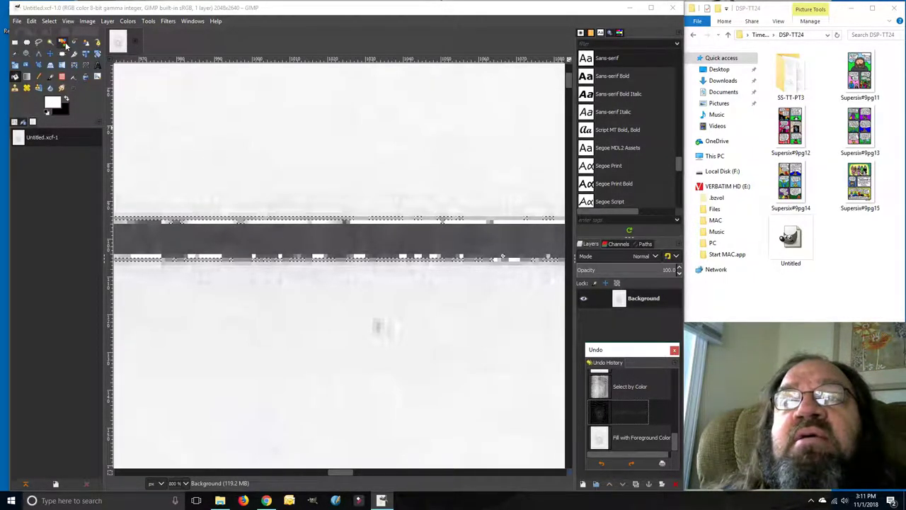
Select pixels matching the grey speck below the frame line by color and bucket-fill the whole selection with white
left_click(63, 43)
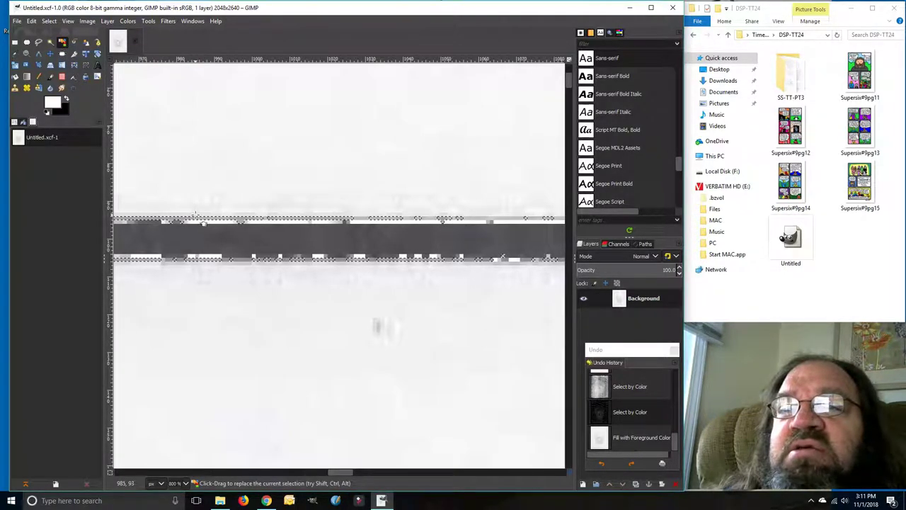
left_click(377, 327)
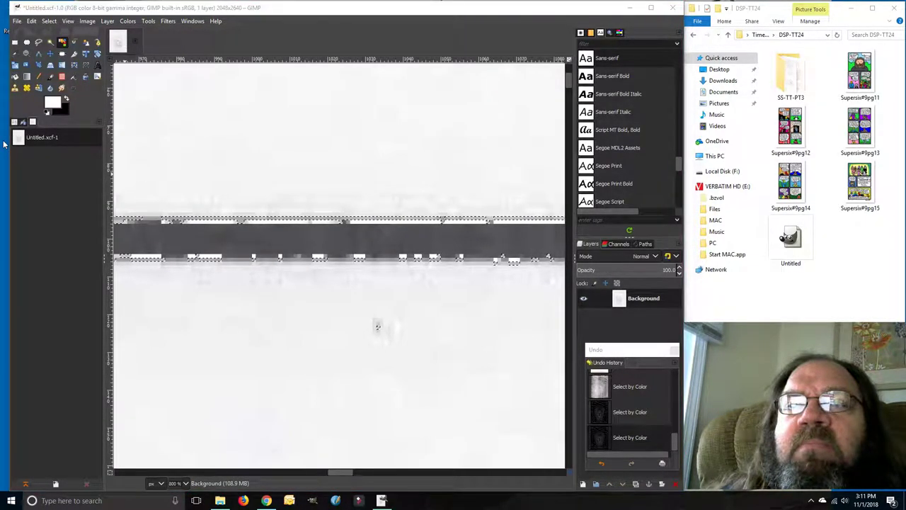
left_click(14, 77)
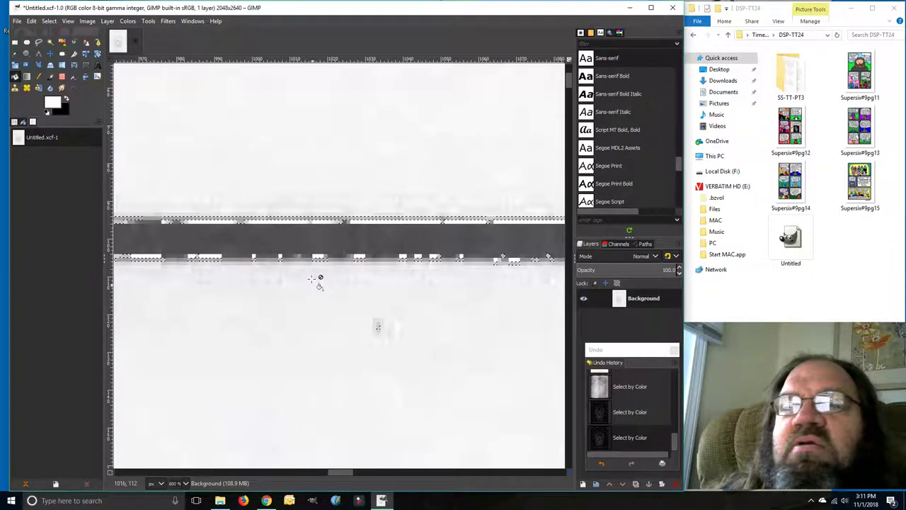
left_click(233, 219)
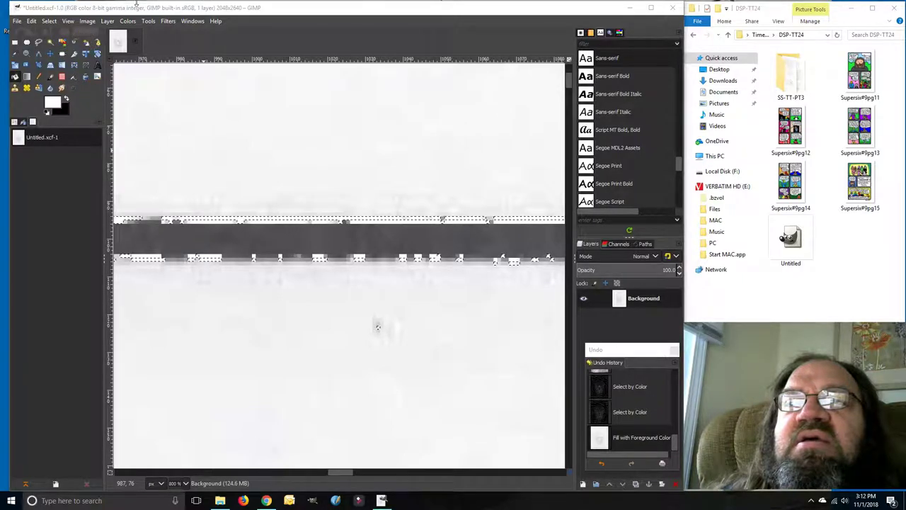
Select the light grey page background above the frame line by color and bucket-fill the whole selection with white
left_click(137, 9)
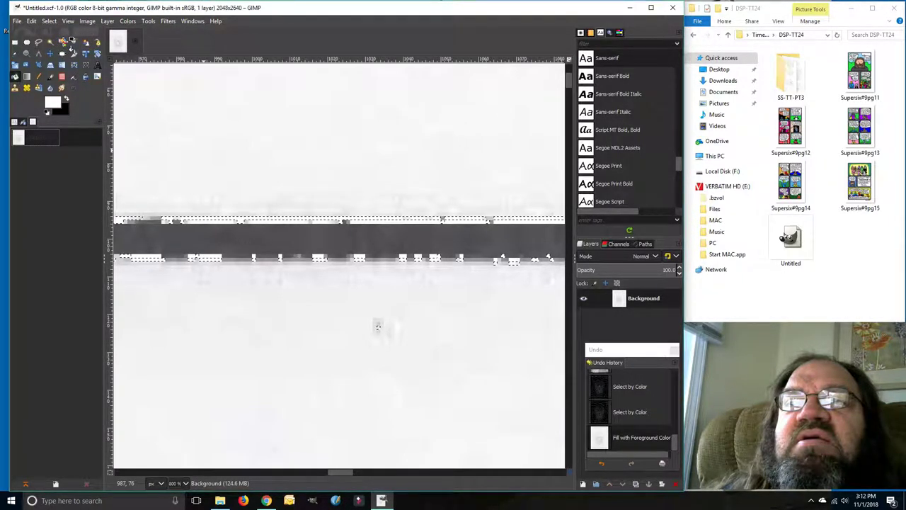
left_click_drag(620, 353, 613, 340)
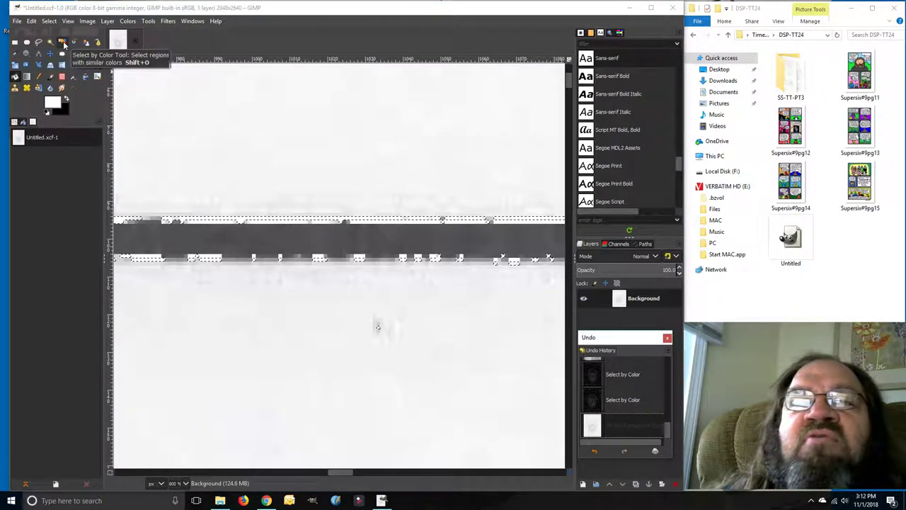
left_click(62, 43)
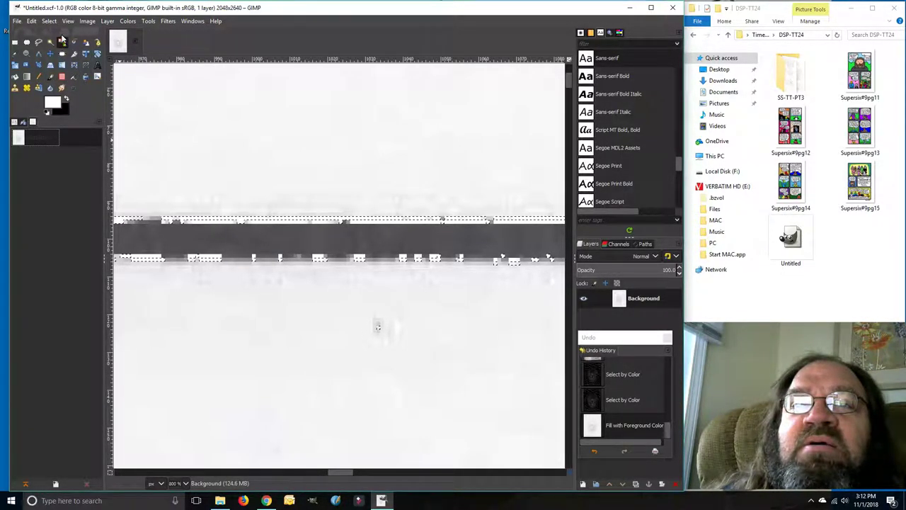
left_click(63, 44)
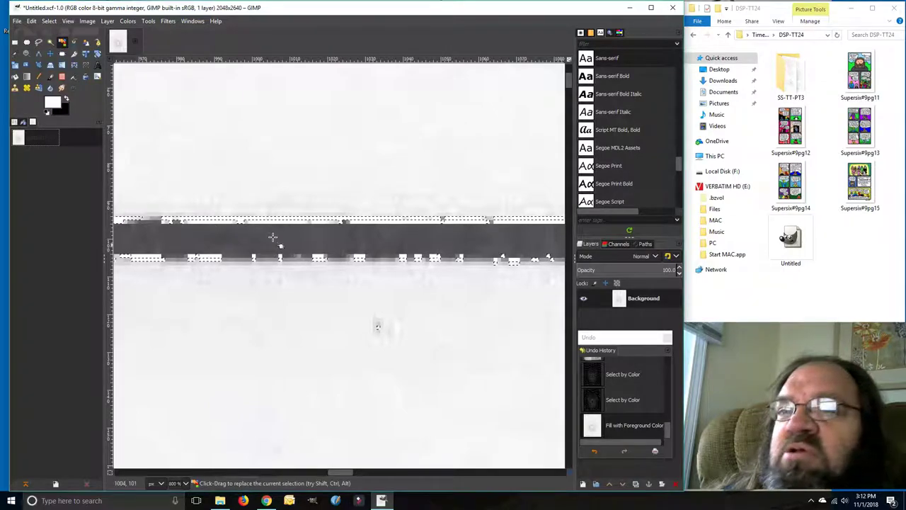
left_click(306, 206)
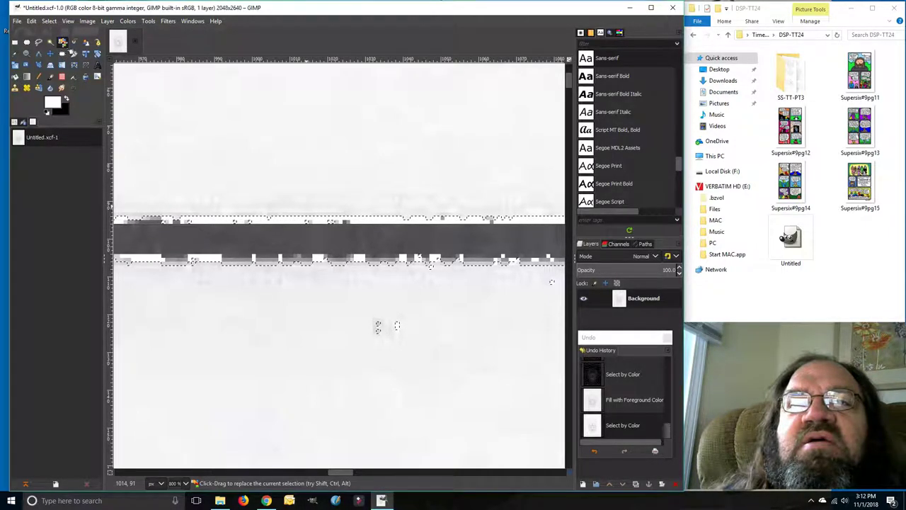
double_click(62, 42)
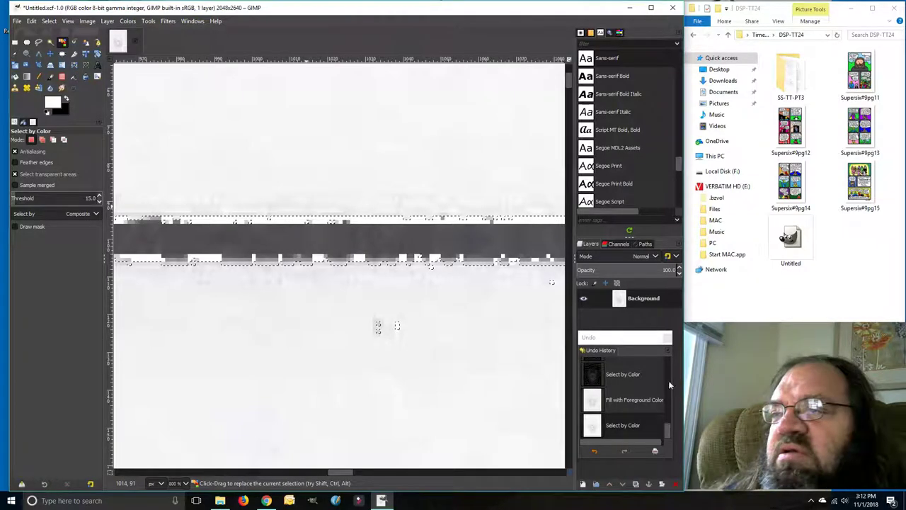
left_click_drag(616, 344, 617, 334)
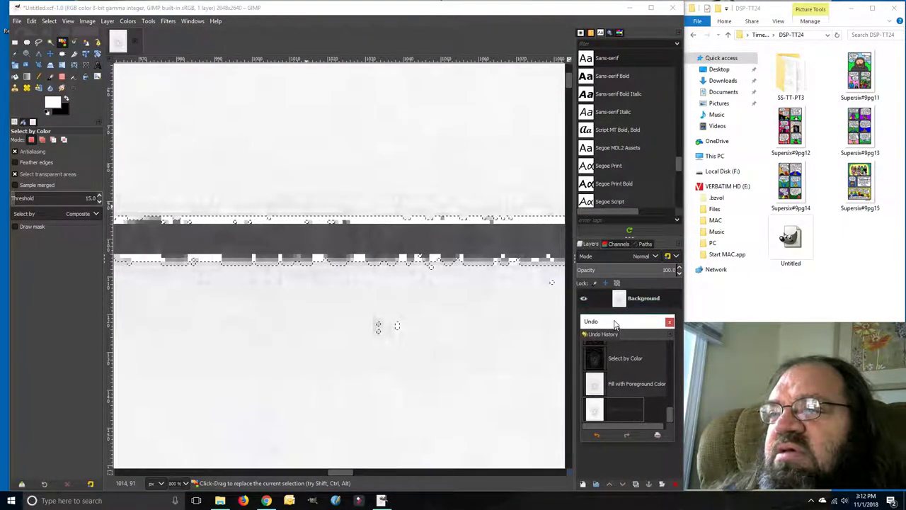
left_click(27, 88)
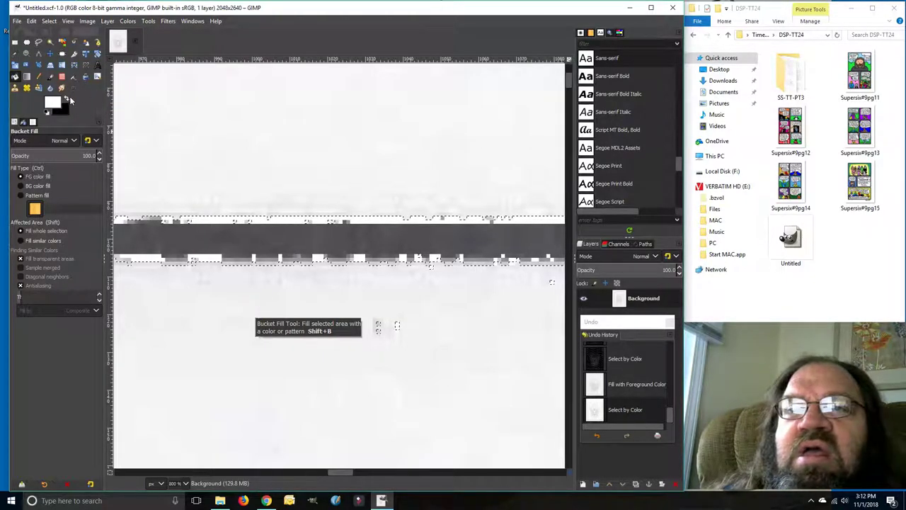
left_click(239, 163)
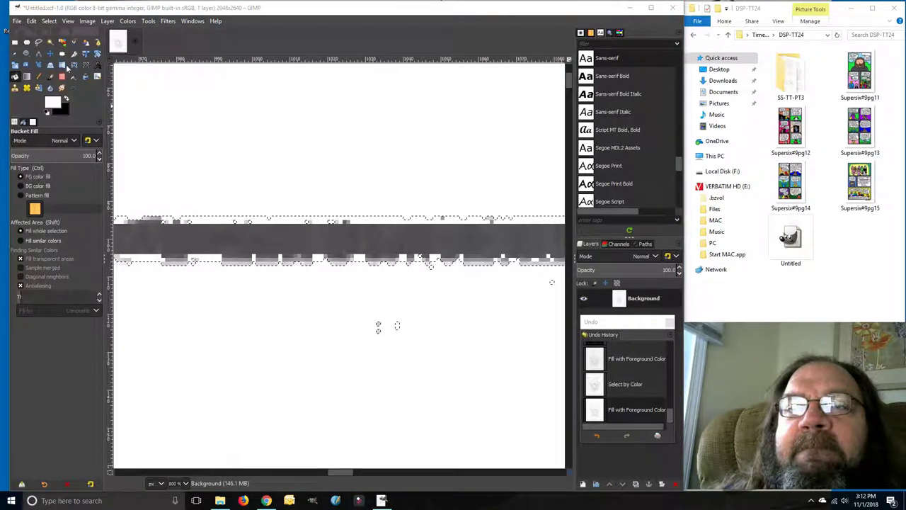
Select the grey fringe pixels along the frame line's lower edge by color and bucket-fill the whole selection with white
left_click(62, 41)
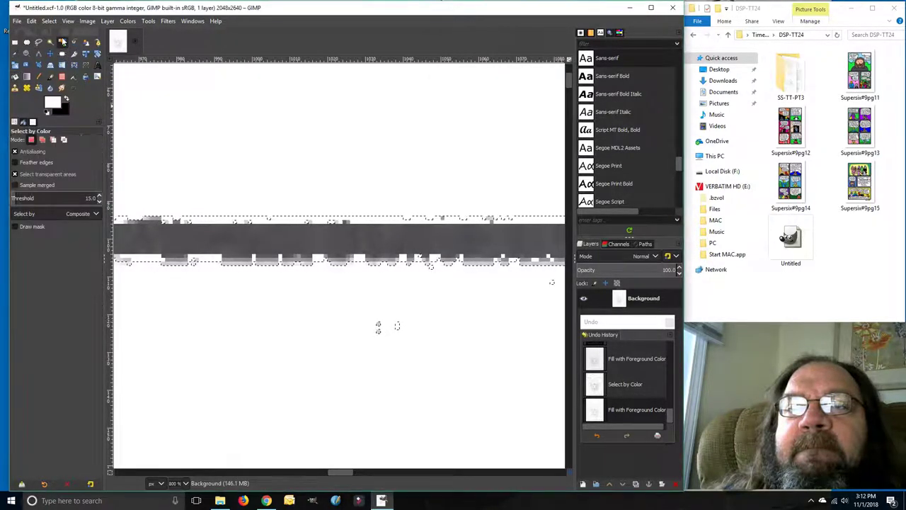
left_click(307, 266)
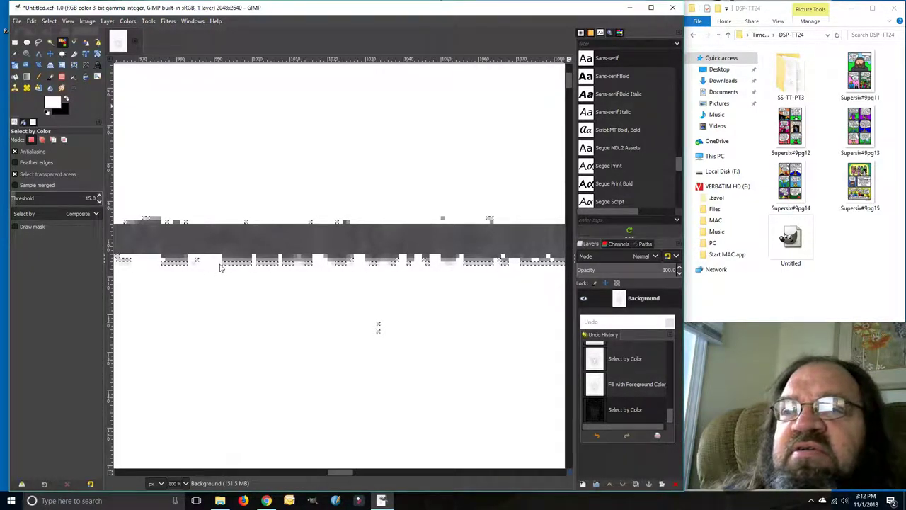
left_click(268, 267)
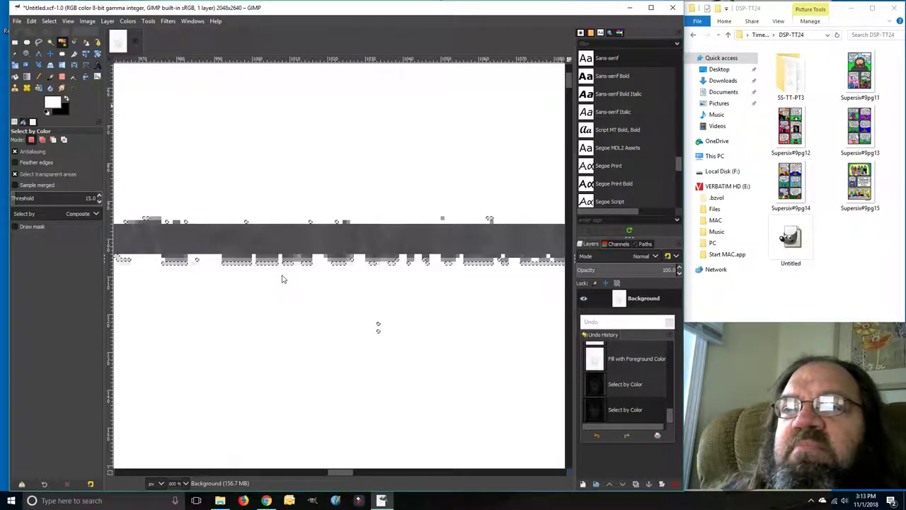
left_click(282, 278)
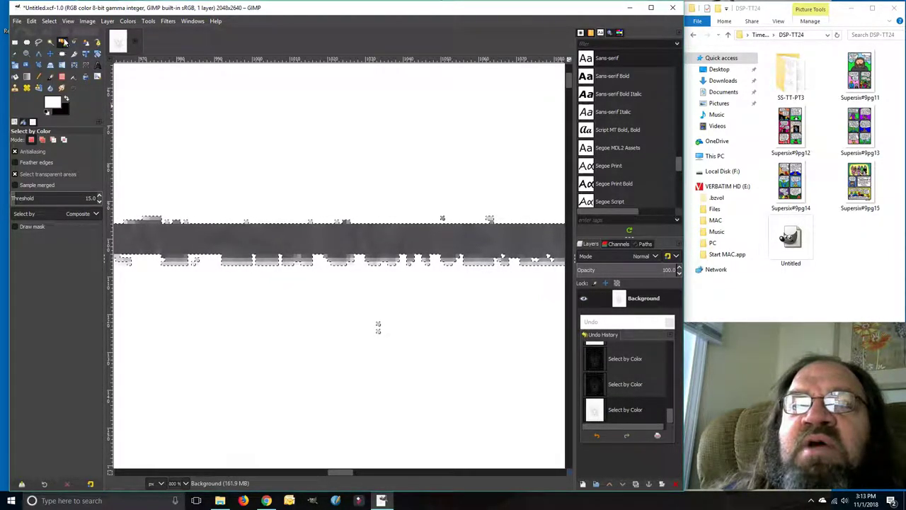
left_click(269, 266)
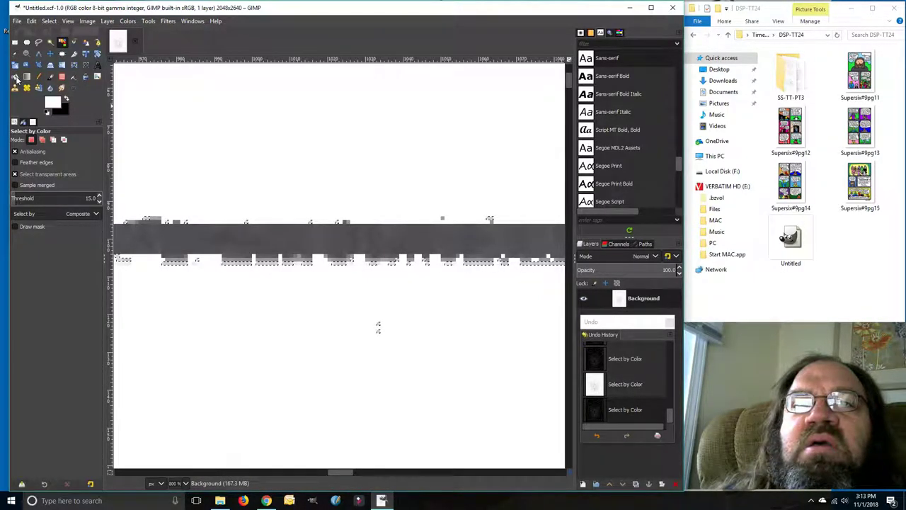
left_click(13, 77)
left_click(230, 265)
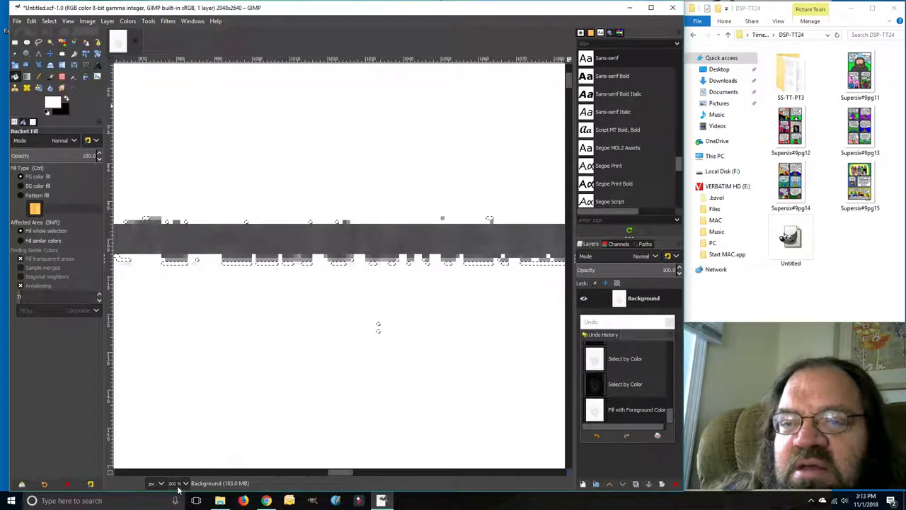
Select the darker grey dashes beside the frame's upper-left corner by color and bucket-fill the whole selection with white
mouse_move(338, 473)
left_mouse_down()
mouse_move(257, 473)
mouse_move(249, 483)
mouse_move(232, 469)
mouse_move(119, 484)
mouse_move(155, 423)
mouse_move(144, 402)
left_mouse_up()
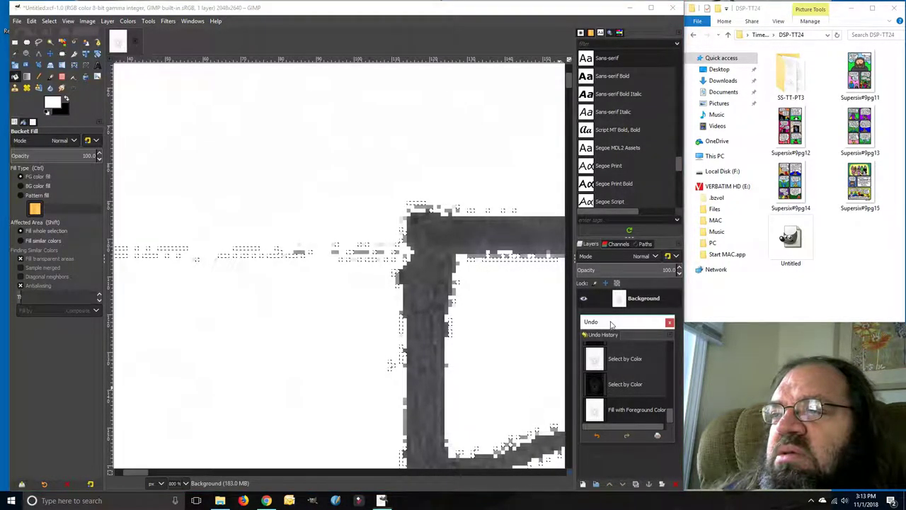
left_click_drag(609, 315, 611, 320)
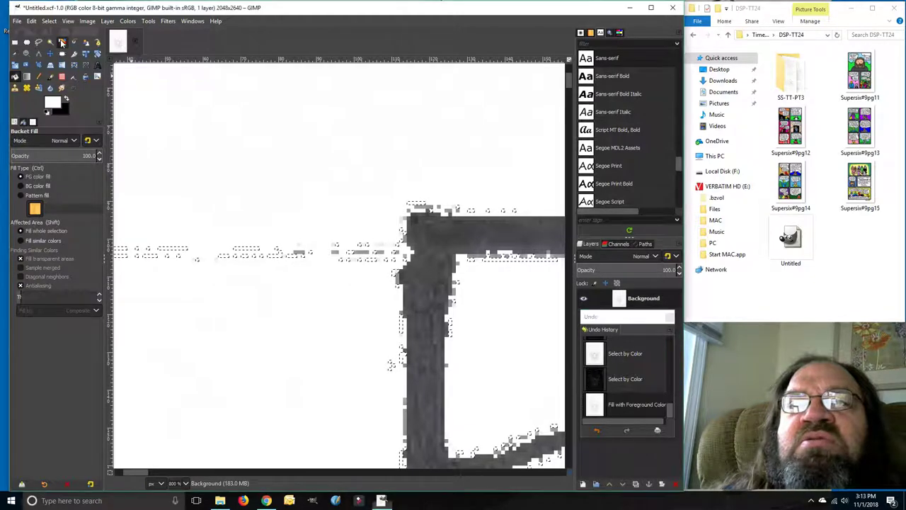
left_click(62, 43)
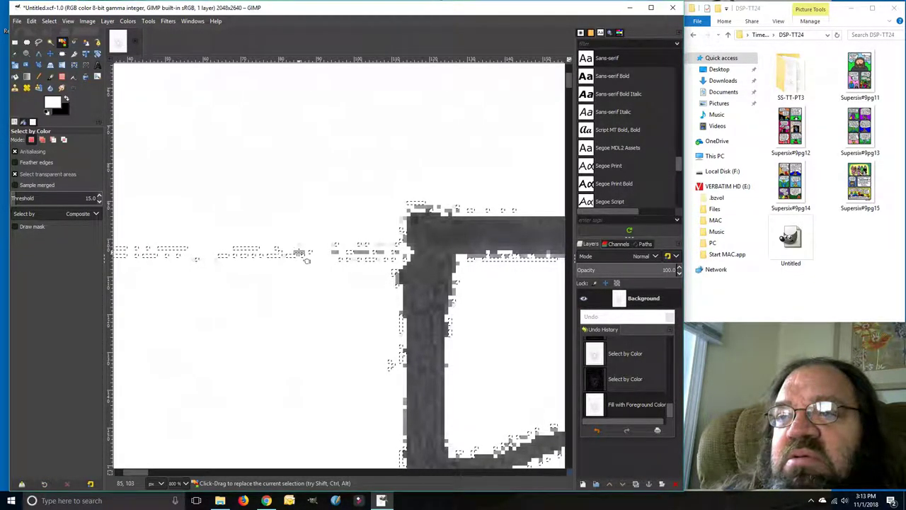
left_click(300, 253)
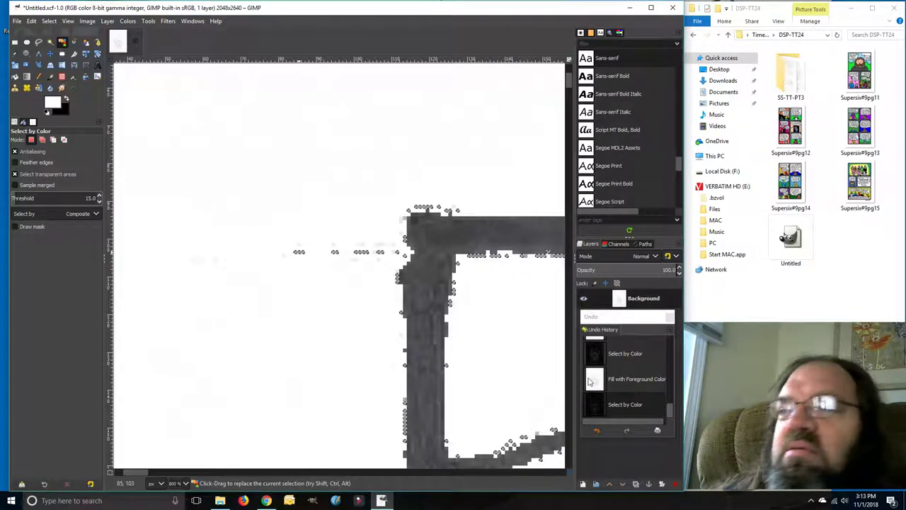
left_click_drag(610, 321, 46, 289)
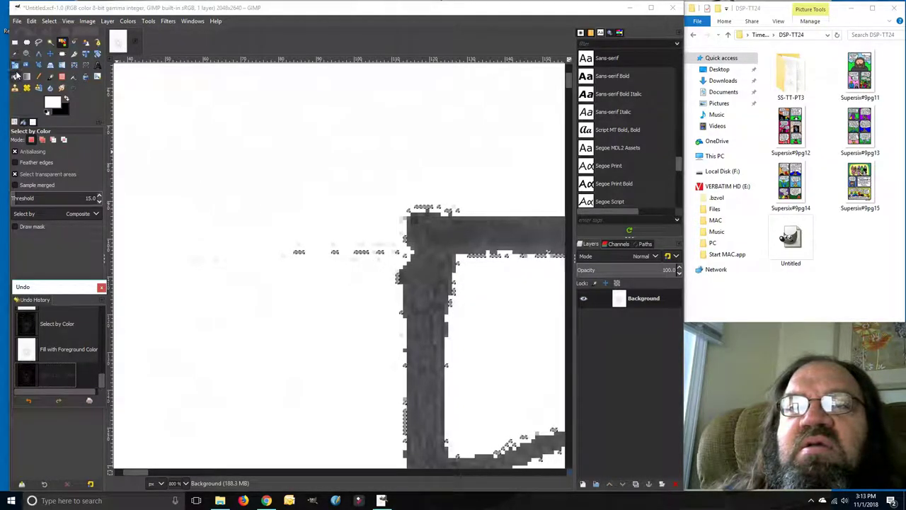
left_click(27, 87)
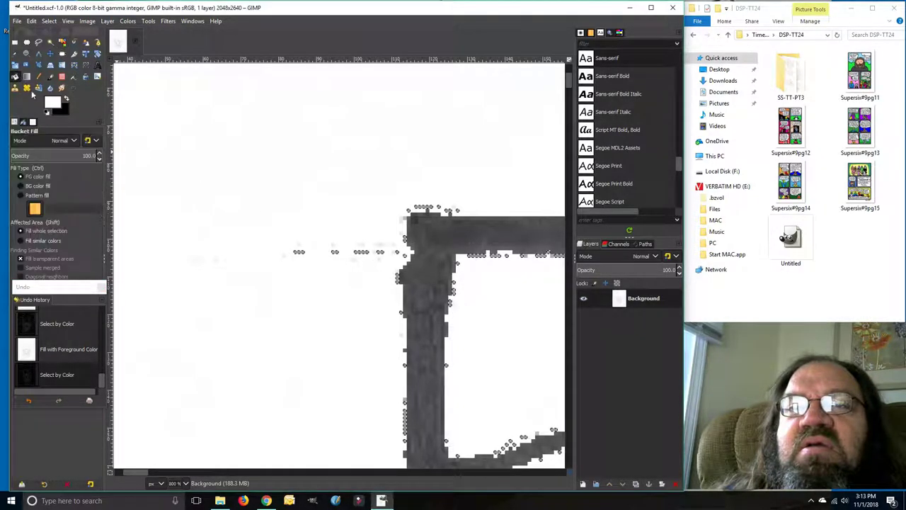
left_click(360, 255)
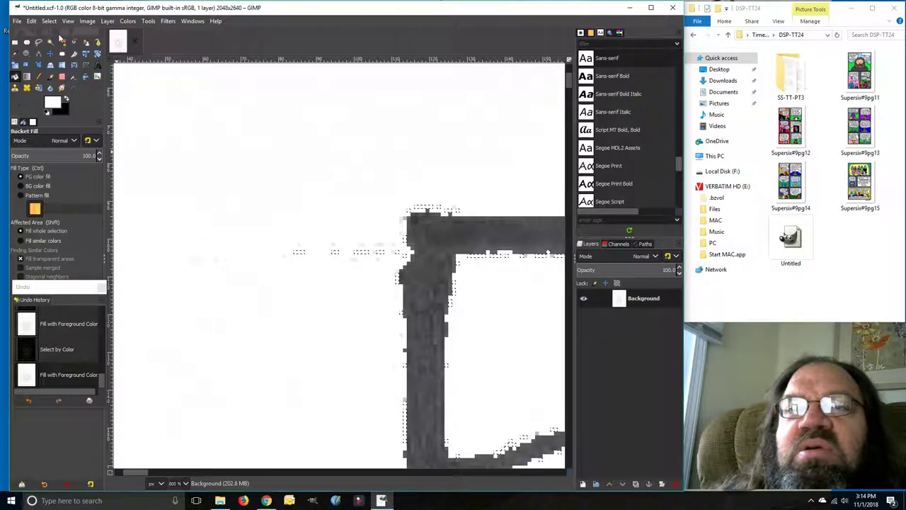
Select the remaining faint grey specks beside the frame's upper-left corner by color and bucket-fill them with white
left_click_drag(39, 290, 39, 296)
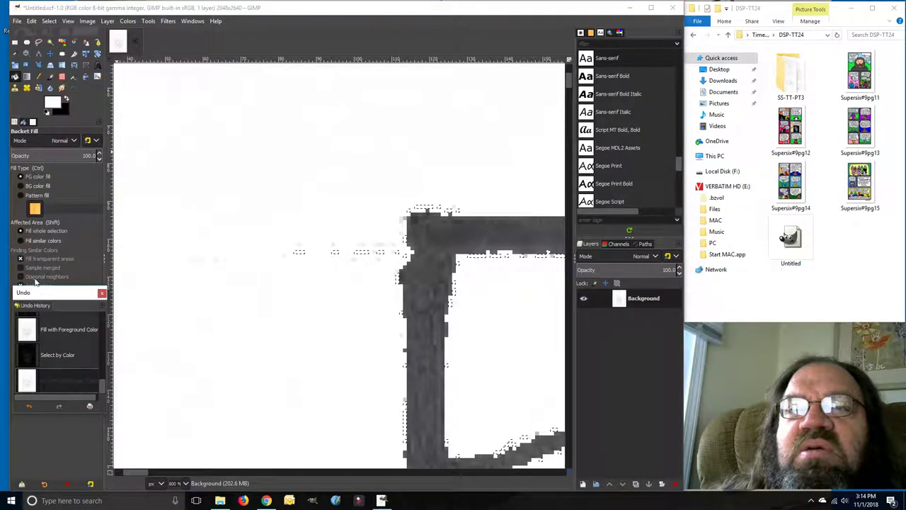
left_click(63, 43)
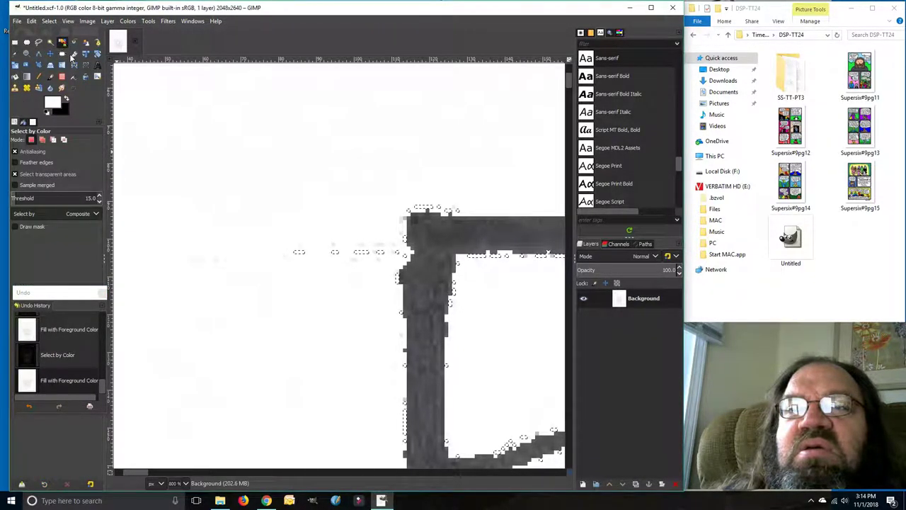
left_click(376, 288)
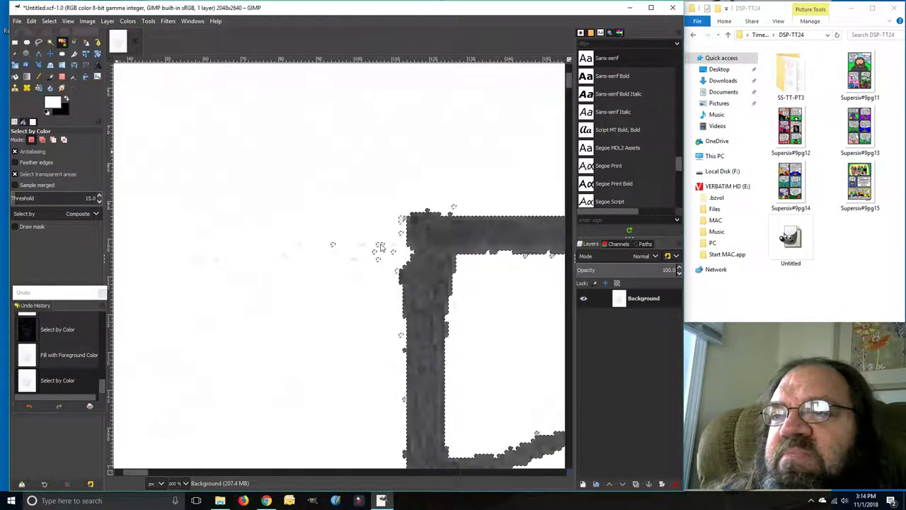
left_click(381, 246)
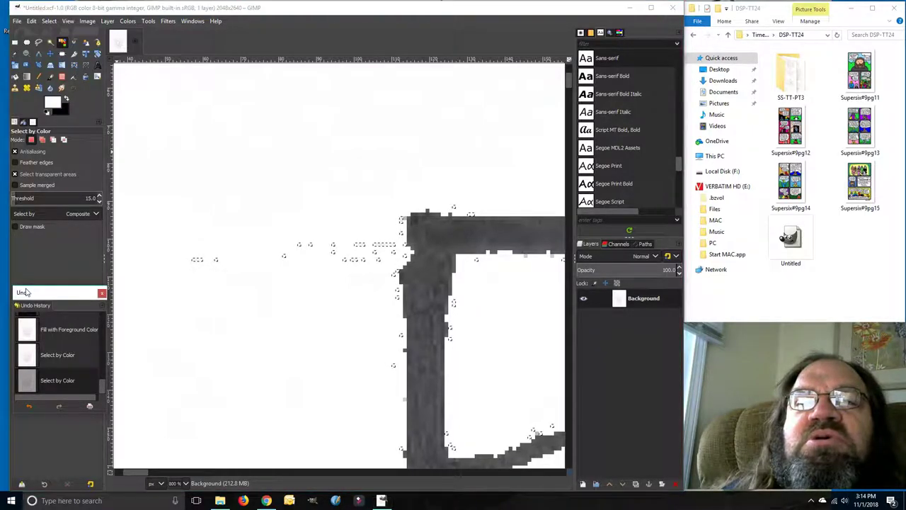
left_click(14, 76)
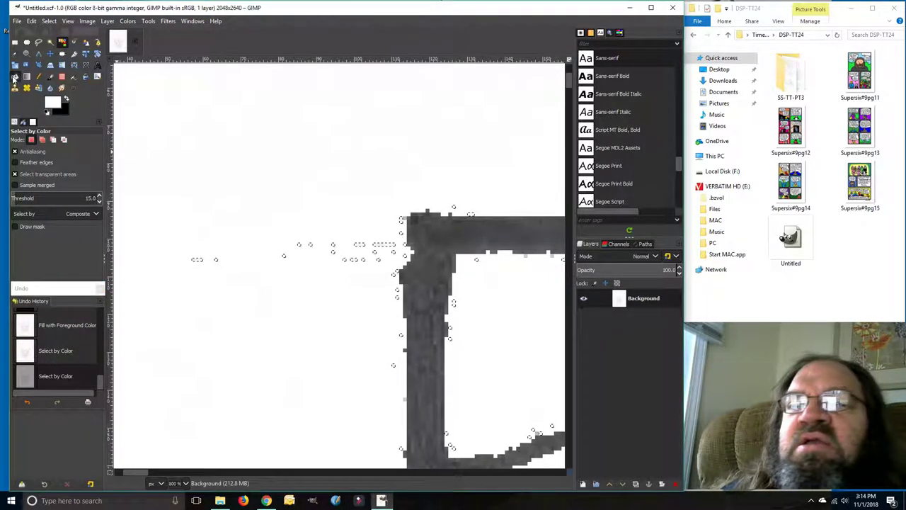
left_click(387, 249)
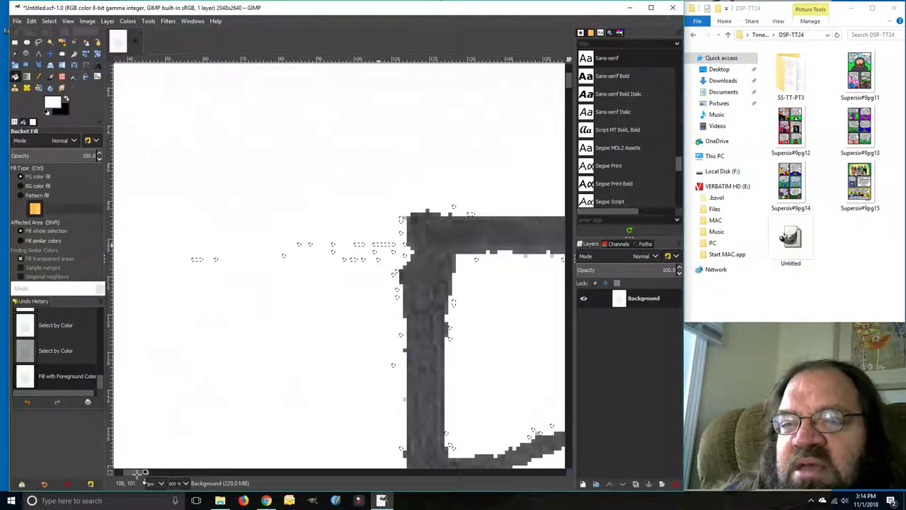
Examine the frame line, then view the page at 200 % and check the drawing's strokes for leftover specks
left_click_drag(149, 472, 166, 473)
scroll(193, 473, "right", 10)
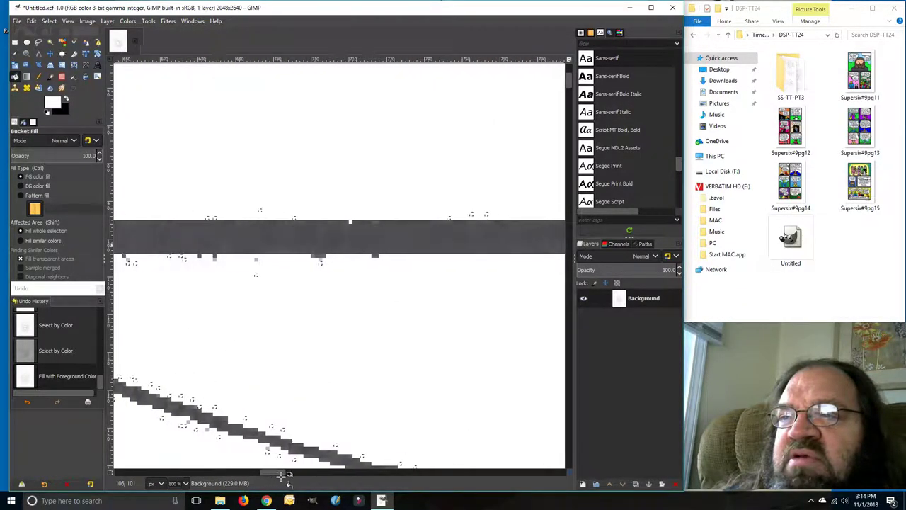
left_click(185, 483)
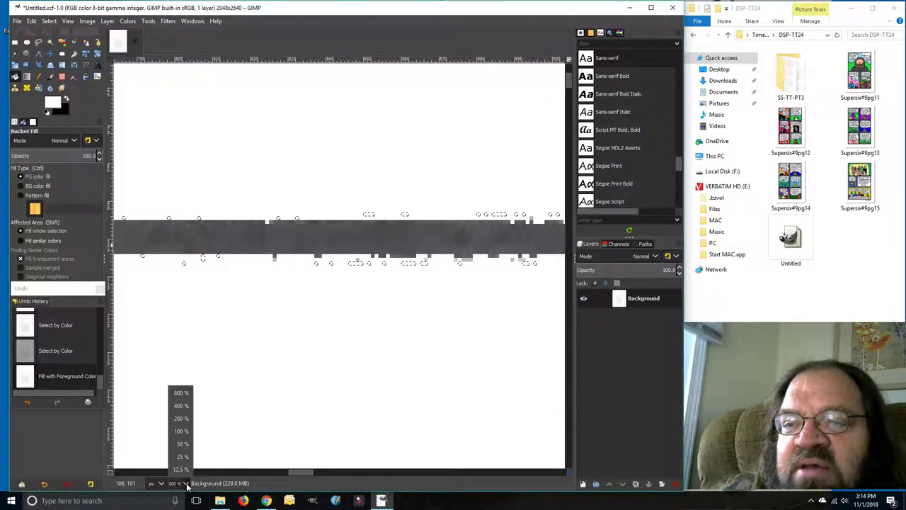
left_click(181, 417)
scroll(253, 407, "down", 10)
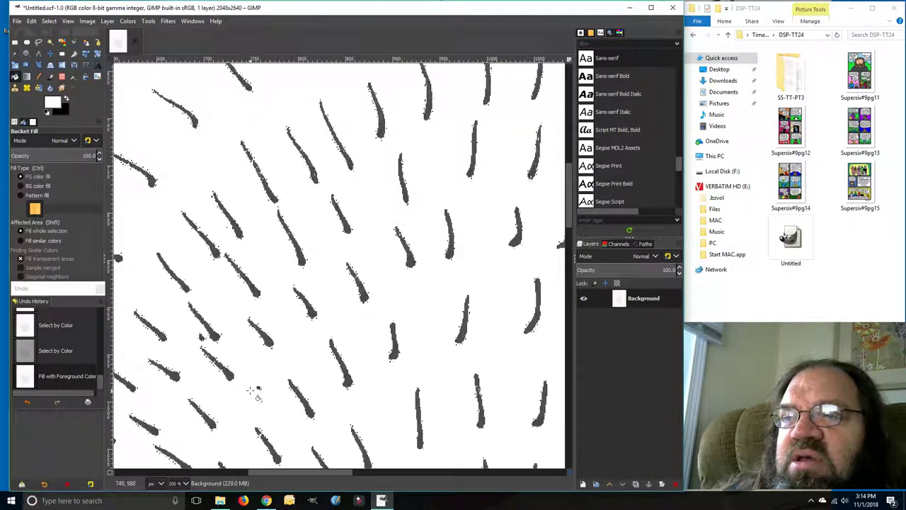
scroll(253, 388, "down", 6)
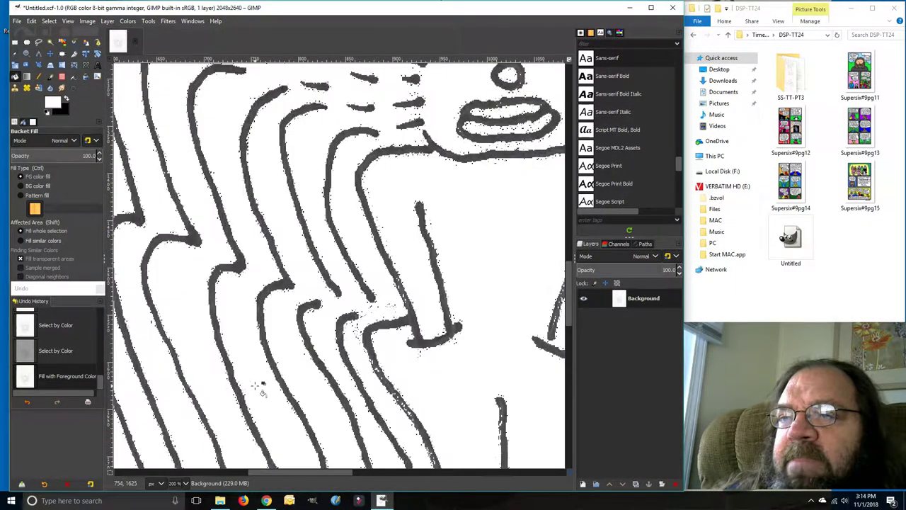
scroll(255, 376, "up", 6)
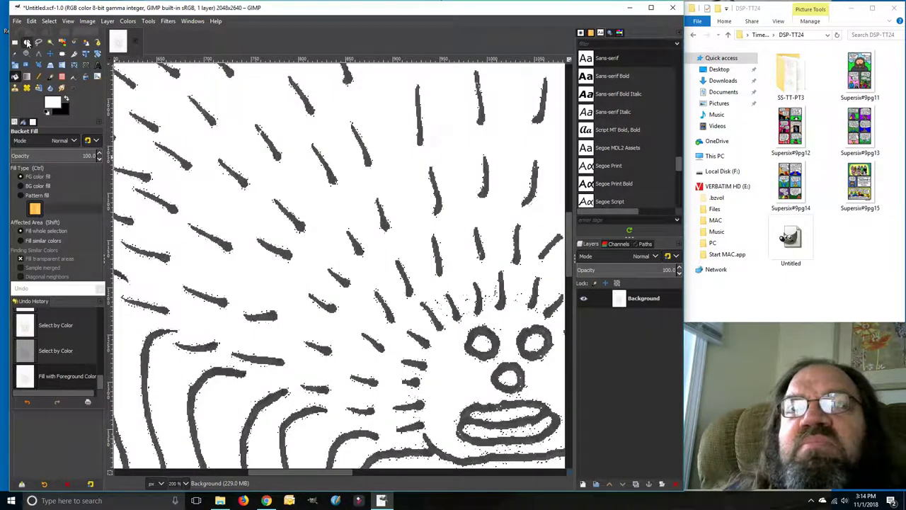
Draw an elliptical selection about 100 × 84 px around one of the short strokes up and left of the face
left_click(26, 42)
left_click_drag(189, 134, 171, 106)
left_click(177, 115)
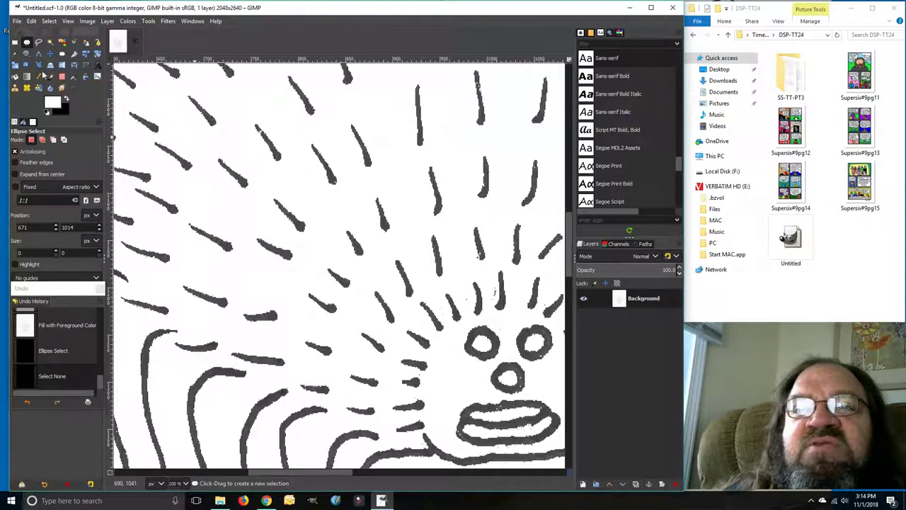
left_click_drag(190, 138, 284, 216)
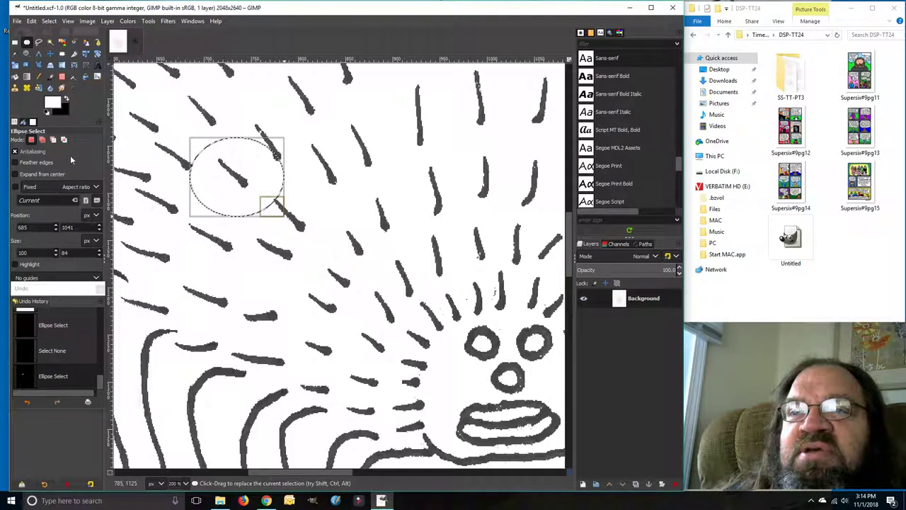
Clear the elliptical selection around the short stroke up and left of the face
left_click_drag(184, 115, 186, 117)
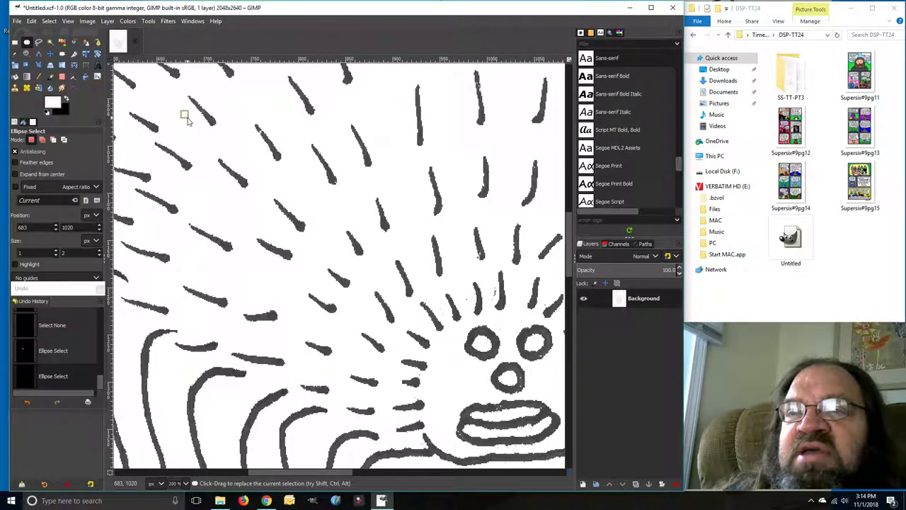
left_click_drag(206, 181, 207, 182)
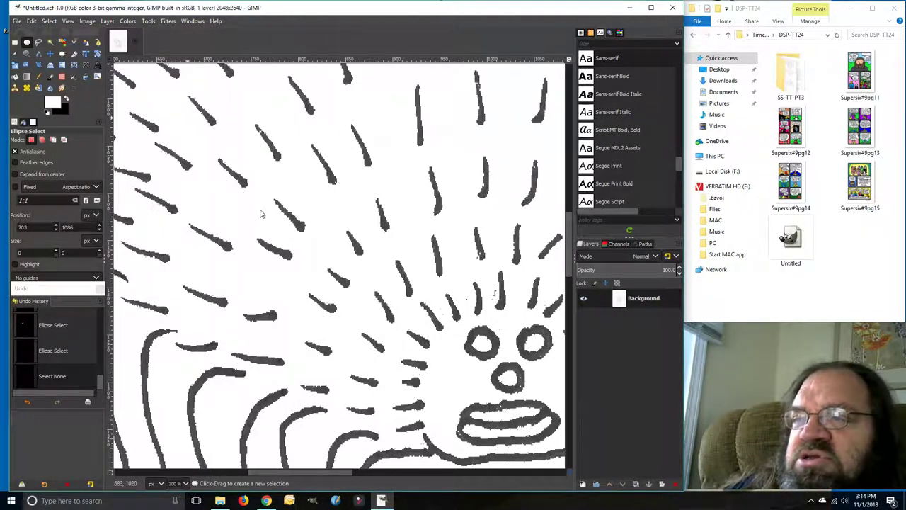
Select the white background around the drawing's strokes by color with a threshold of 15
left_click_drag(301, 469, 353, 472)
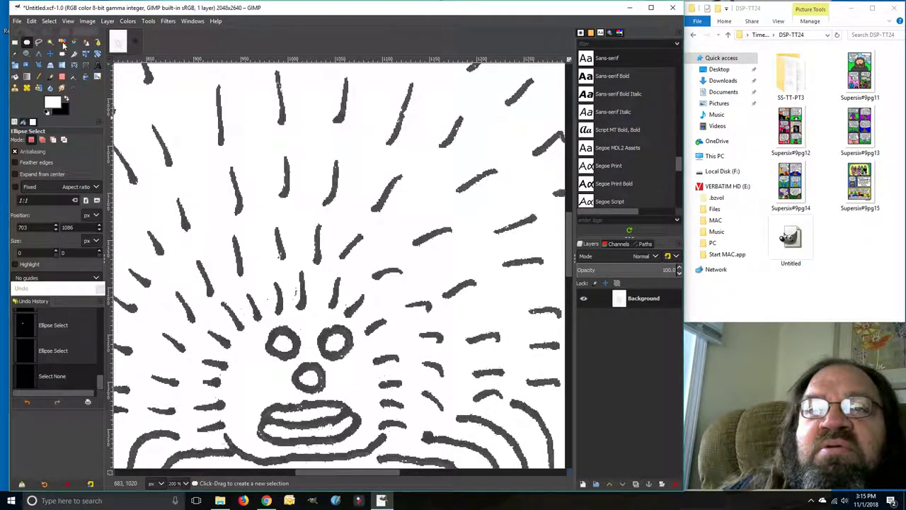
left_click(66, 301)
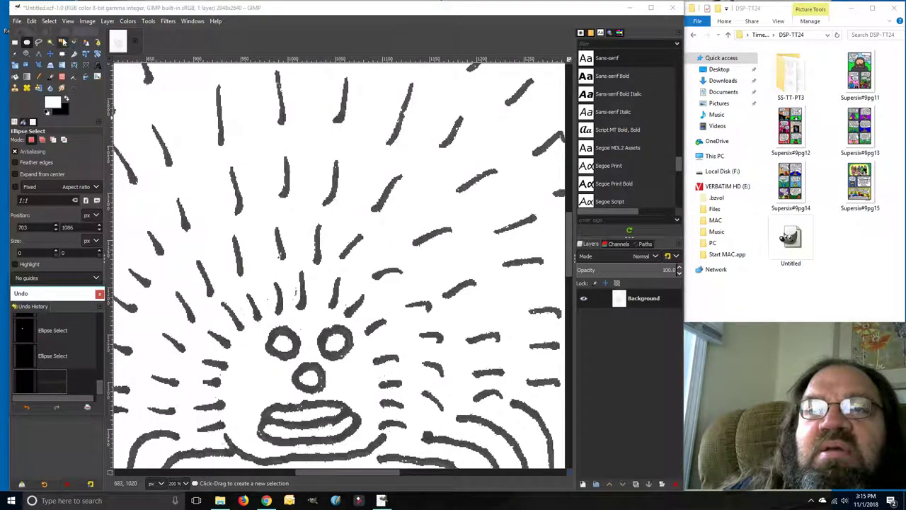
left_click(62, 42)
key("ctrl+shift+a")
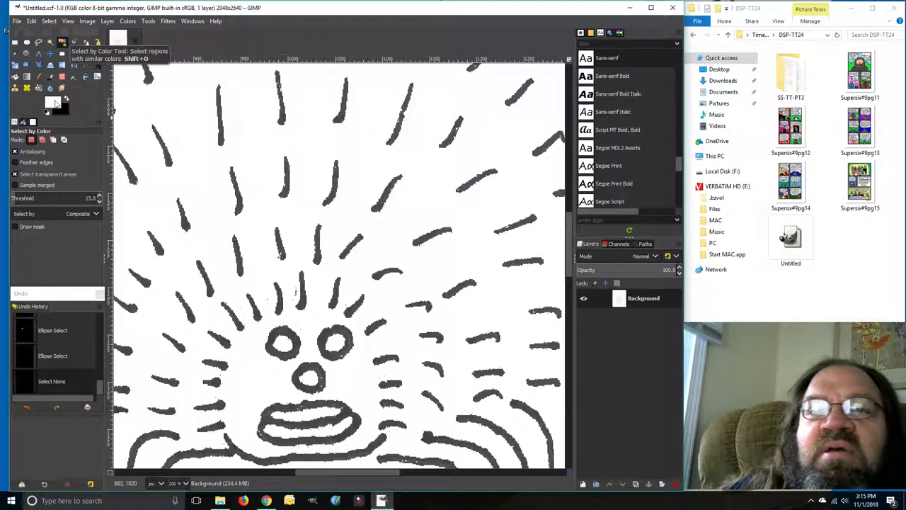
left_click(63, 295)
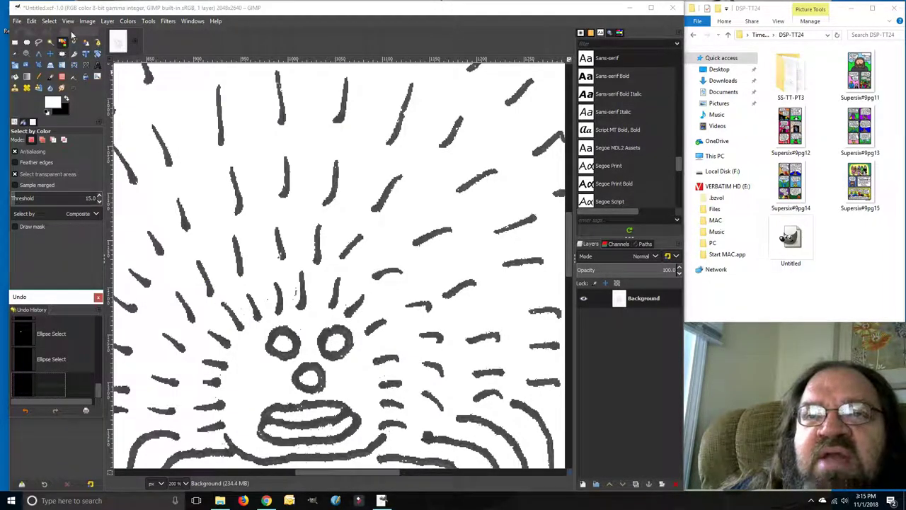
left_click(240, 211)
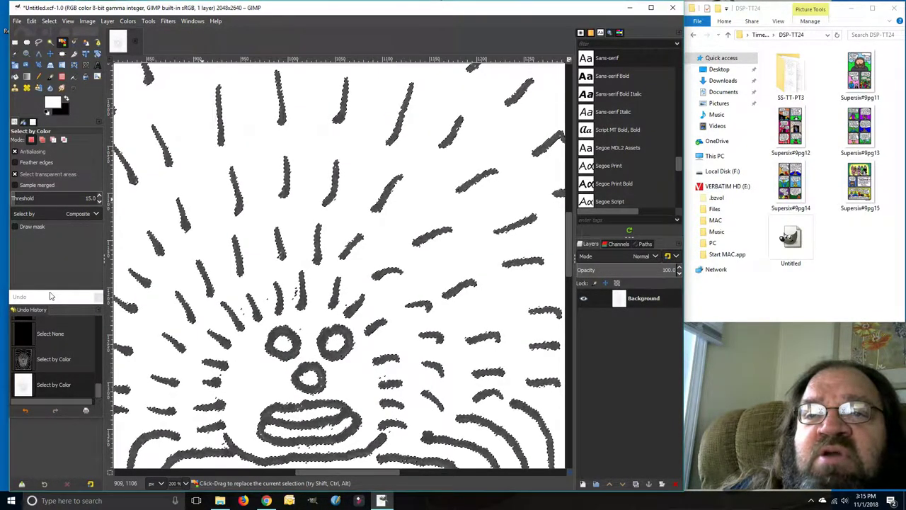
left_click_drag(50, 296, 53, 299)
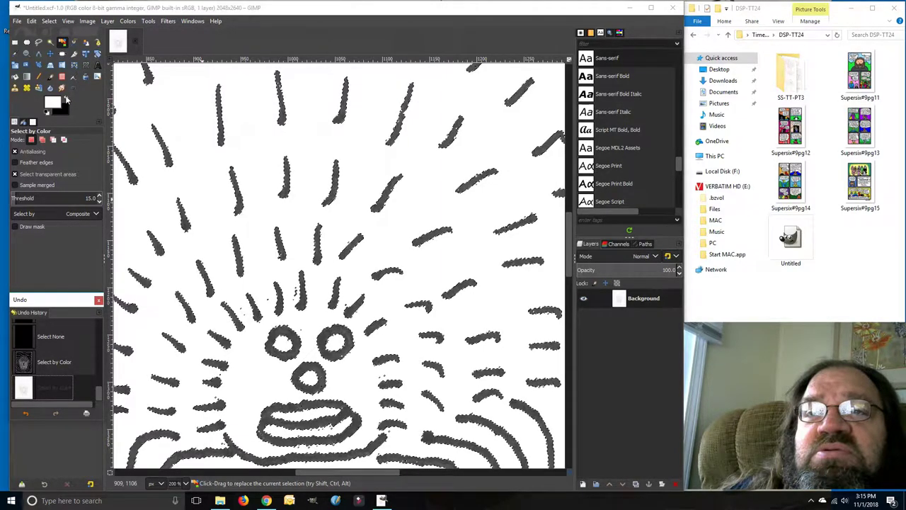
Invert the selection to the dark strokes and bucket-fill the whole selection with black
left_click(66, 100)
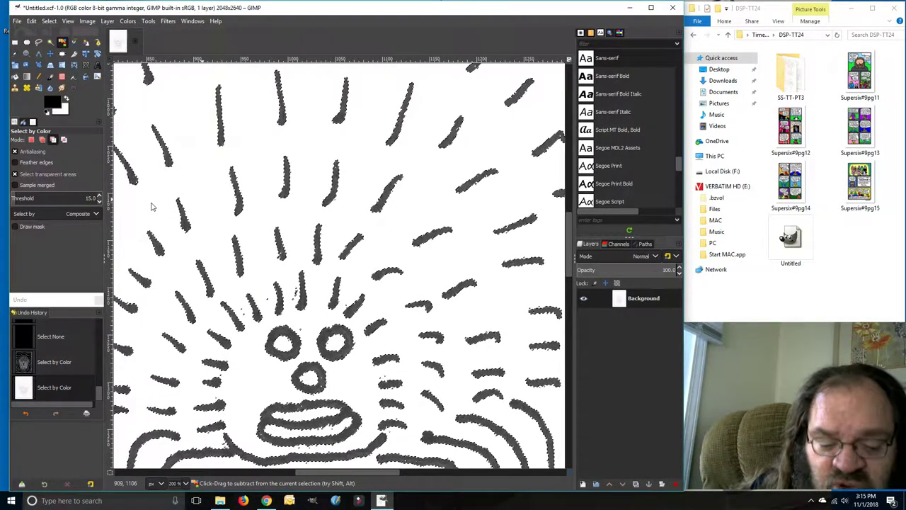
key("ctrl+i")
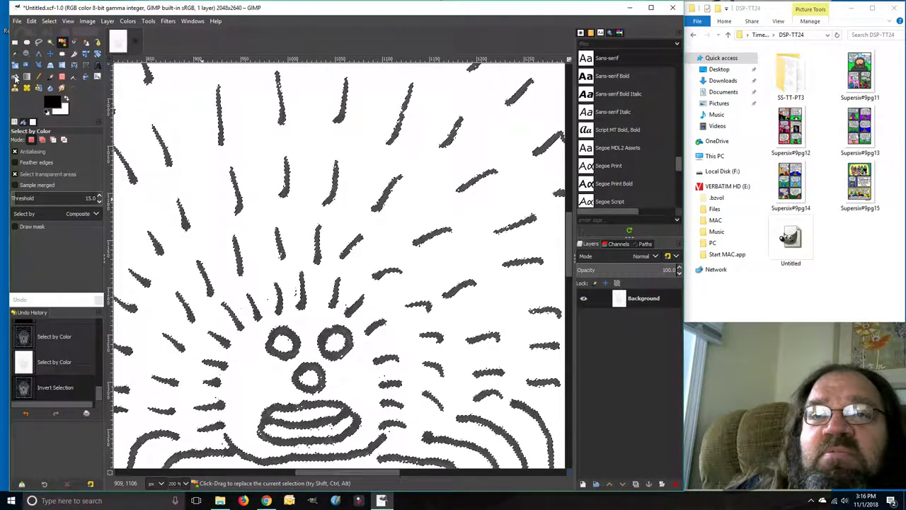
left_click_drag(61, 300, 59, 297)
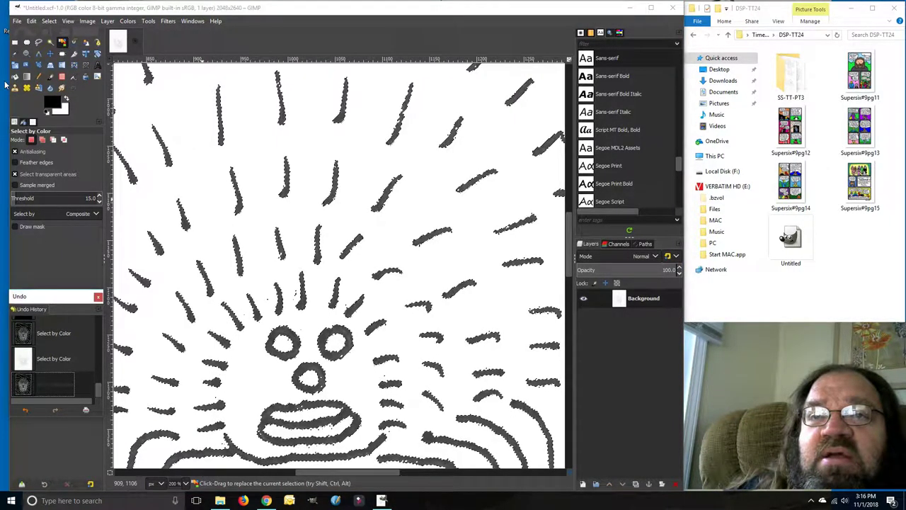
left_click(15, 75)
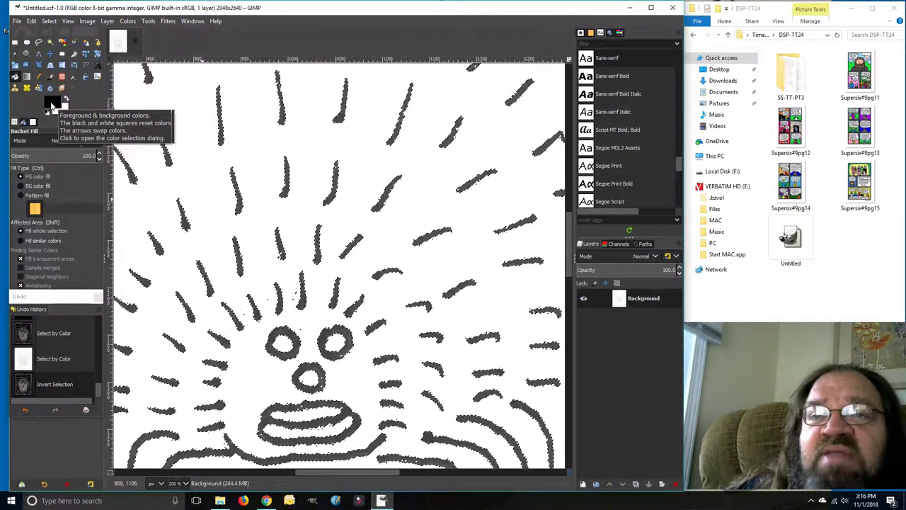
left_click(242, 270)
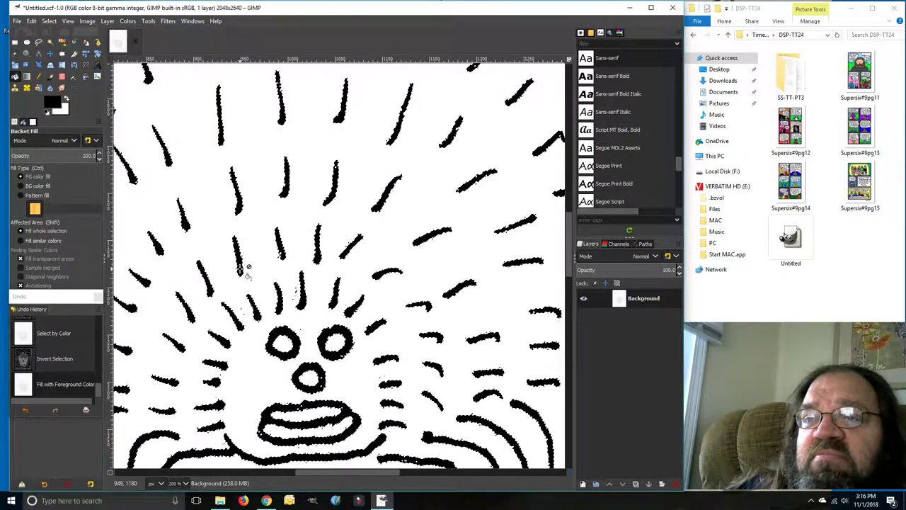
left_click(241, 270)
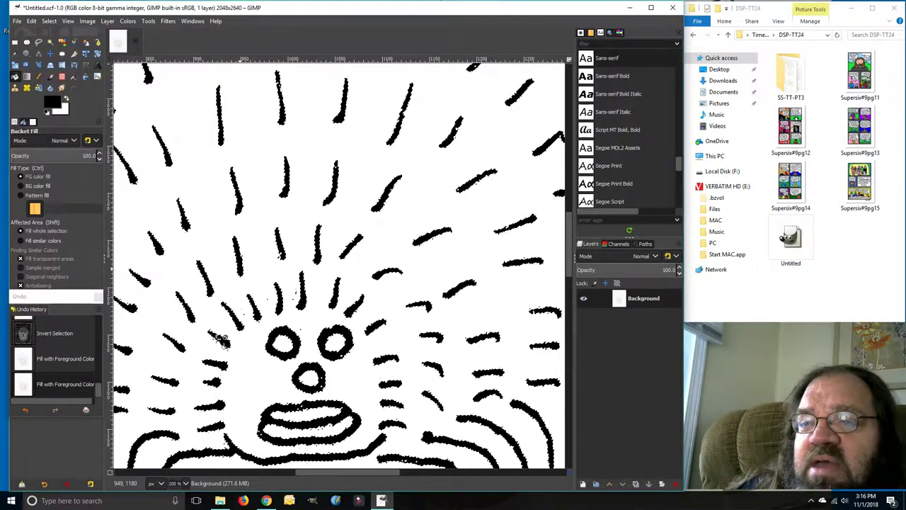
Clear the selection of the blackened strokes
left_click(186, 483)
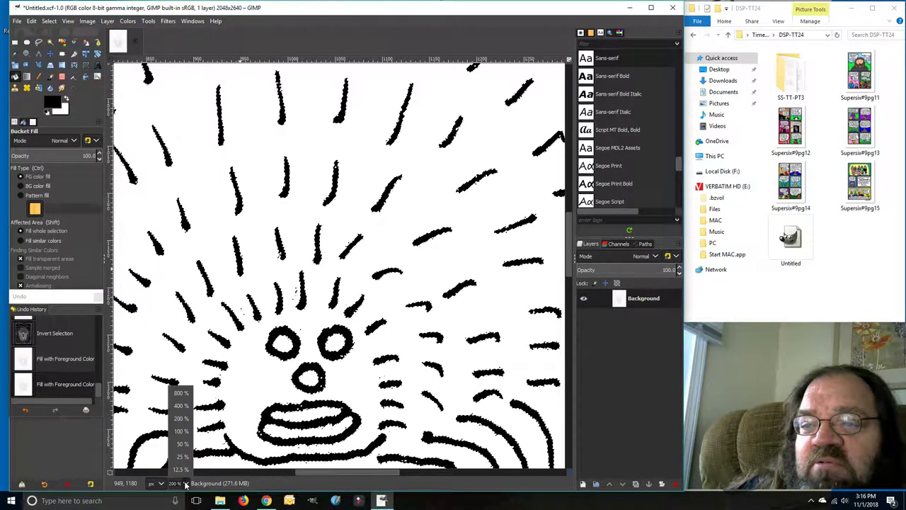
left_click(178, 396)
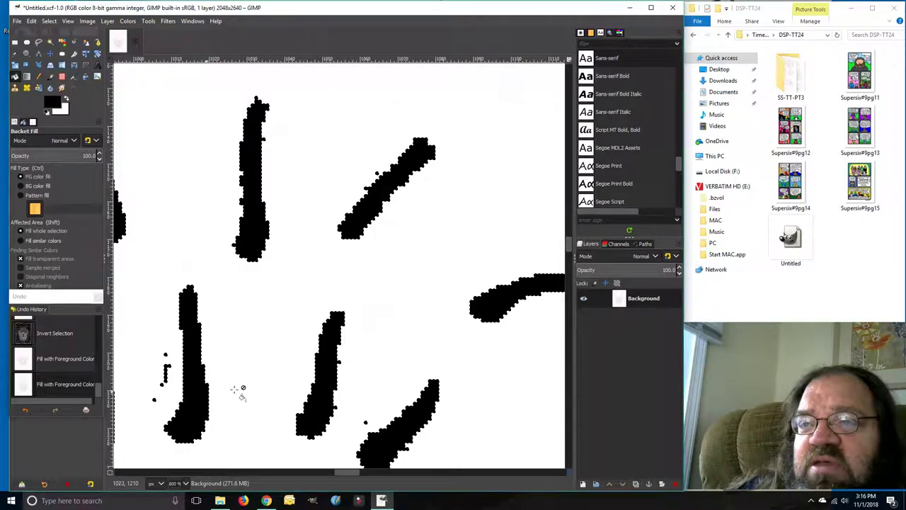
scroll(247, 378, "down", 2)
scroll(253, 379, "up", 2)
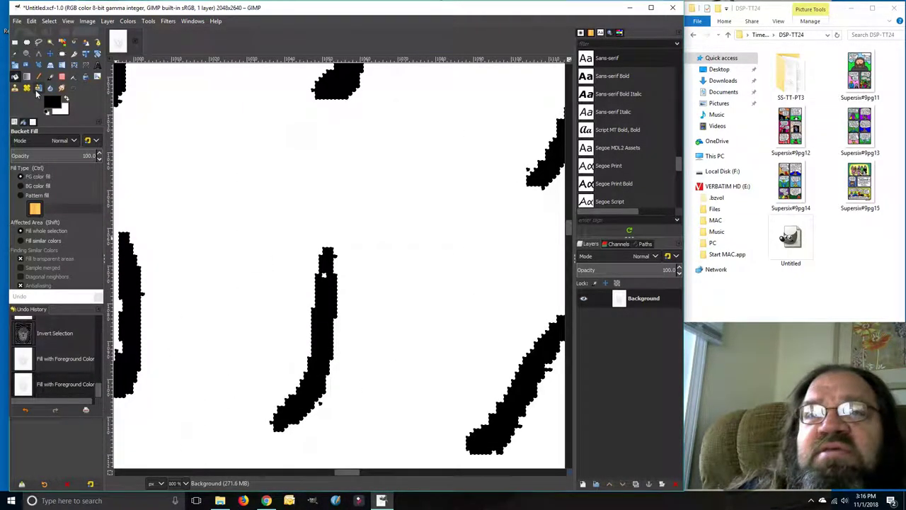
left_click(27, 42)
left_click_drag(167, 152, 198, 181)
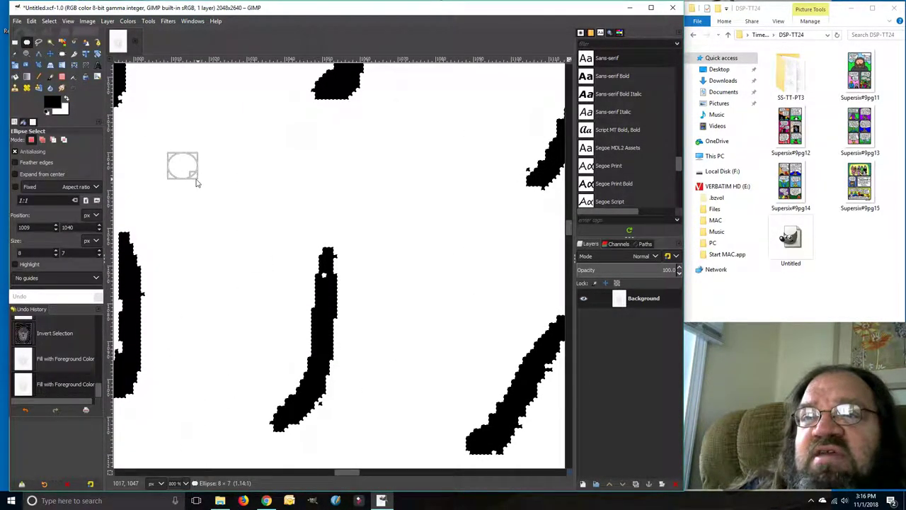
left_click(211, 221)
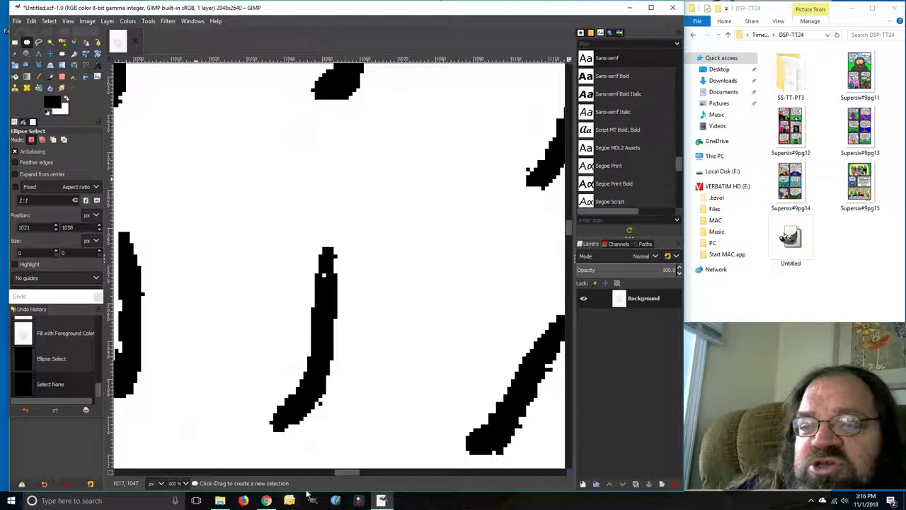
Try a black Pencil stroke with the Hardness 050 brush at size 51 in the margin beside the frame's upper-left corner and undo it
mouse_move(344, 472)
left_mouse_down()
mouse_move(224, 461)
mouse_move(97, 478)
mouse_move(138, 473)
left_mouse_up()
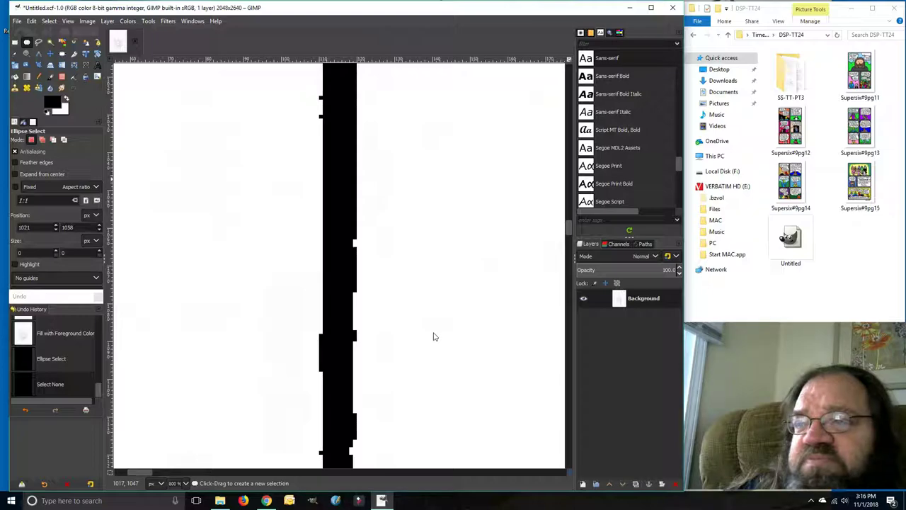
mouse_move(569, 228)
left_mouse_down()
mouse_move(549, 101)
mouse_move(569, 67)
mouse_move(566, 75)
left_mouse_up()
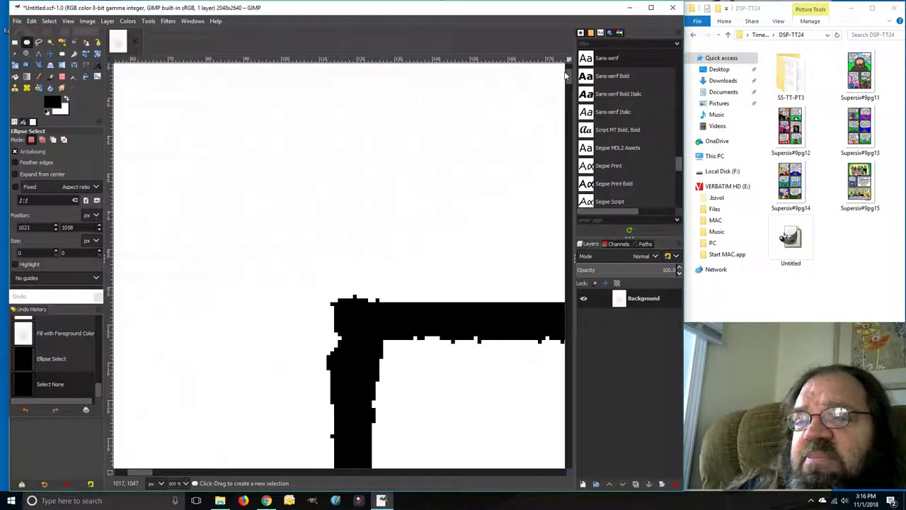
left_click(185, 483)
left_click(178, 405)
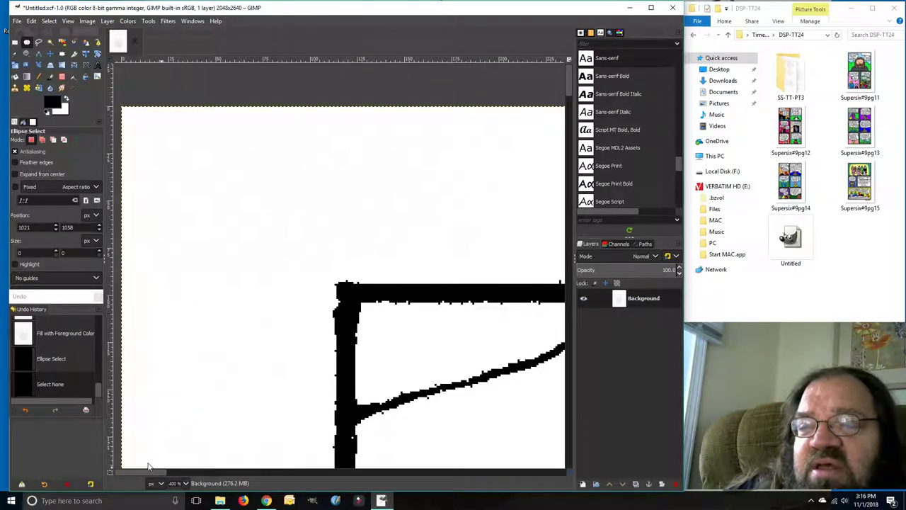
mouse_move(570, 80)
left_mouse_down()
mouse_move(569, 90)
mouse_move(559, 73)
left_mouse_up()
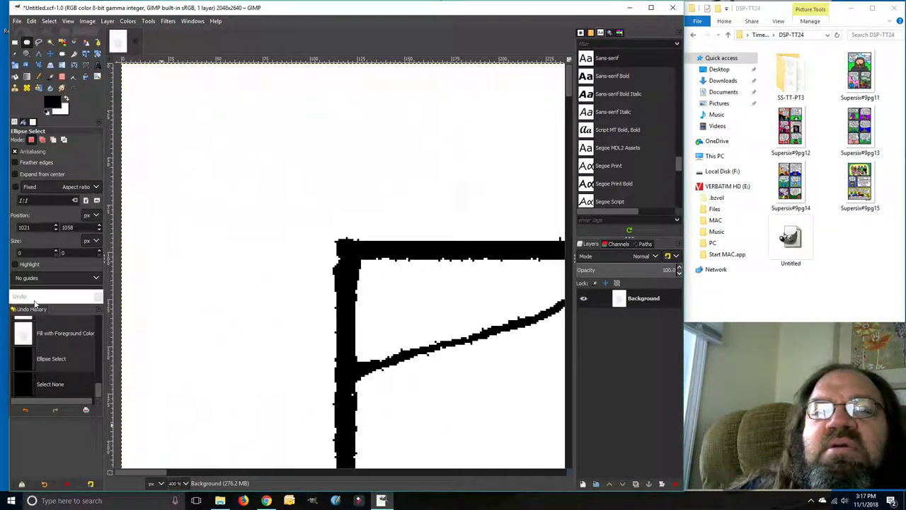
left_click_drag(35, 311, 33, 309)
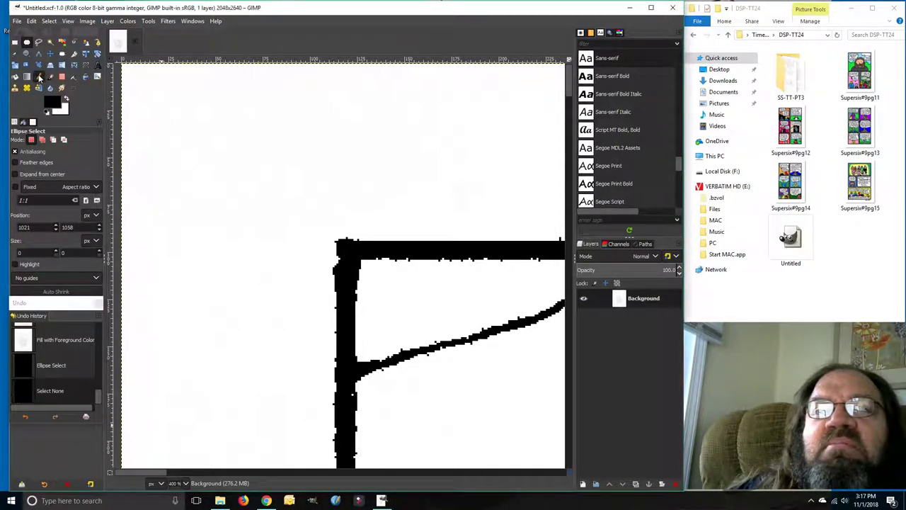
left_click(39, 77)
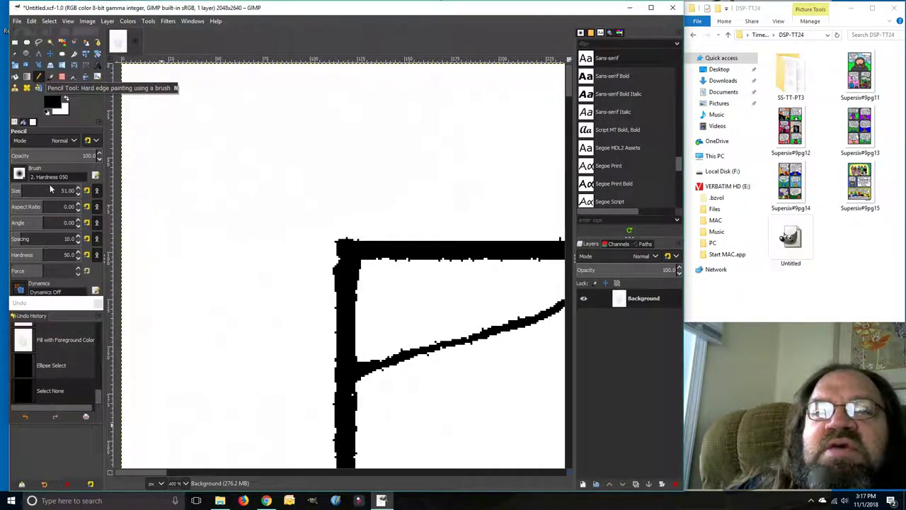
mouse_move(181, 185)
left_mouse_down()
mouse_move(253, 154)
mouse_move(218, 204)
mouse_move(229, 207)
mouse_move(201, 199)
left_mouse_up()
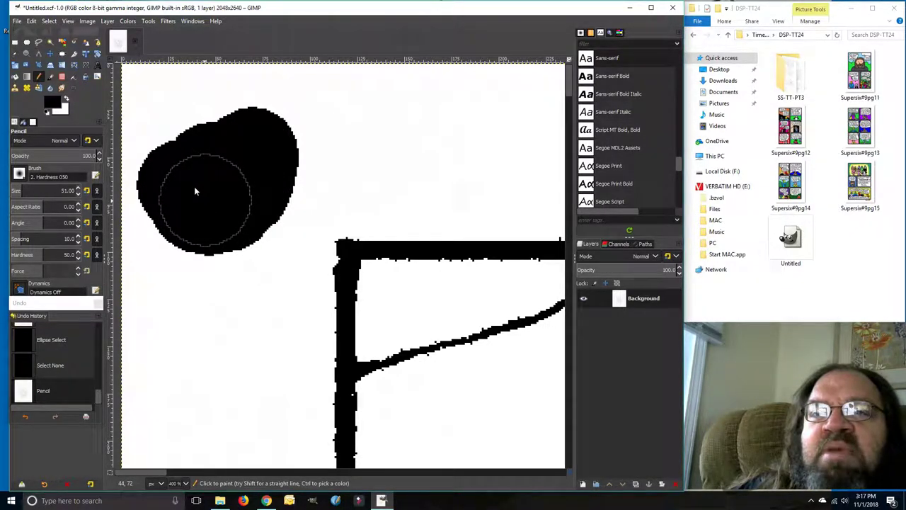
left_click(47, 368)
Set the Pencil's brush size to 1 and detach the Tool Options dialog from its dock
scroll(42, 191, "down", 4)
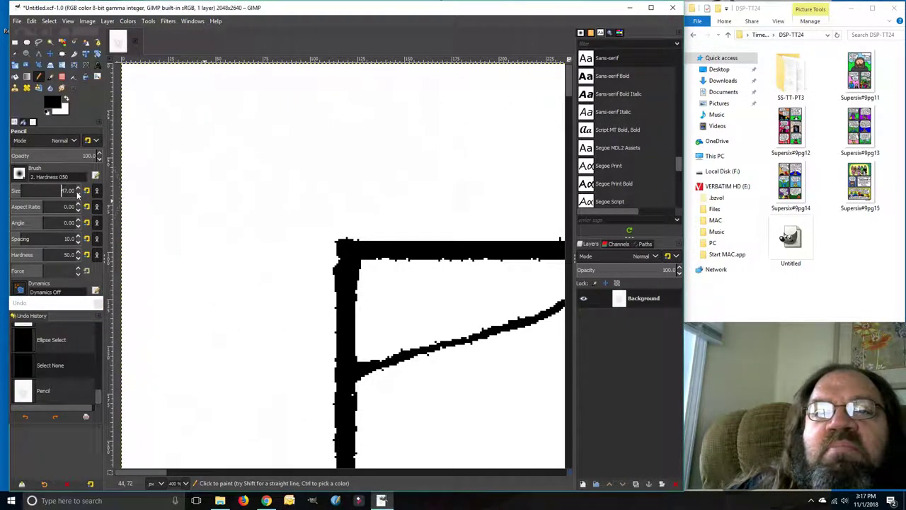
left_click_drag(14, 121, 77, 186)
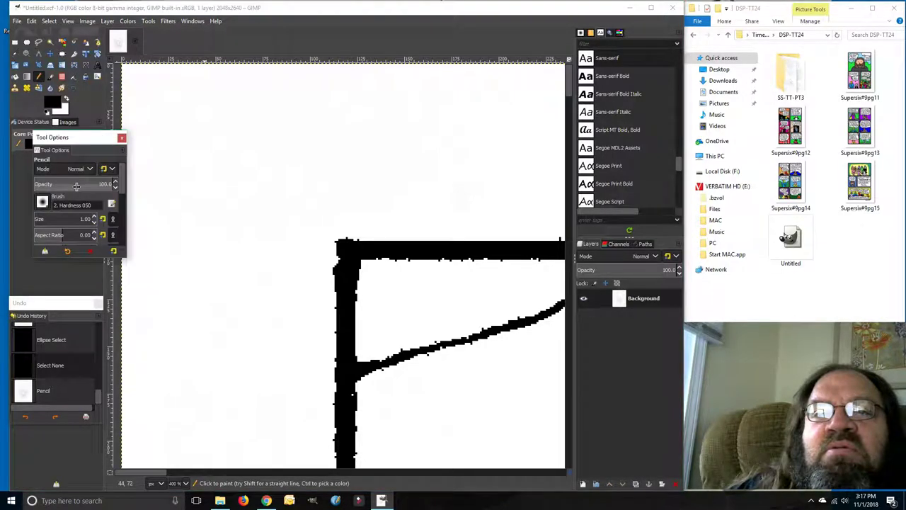
Try to dock the floating Tool Options dialog beneath the toolbox's Device Status area, reopening the dialog as needed
left_click_drag(79, 142, 46, 167)
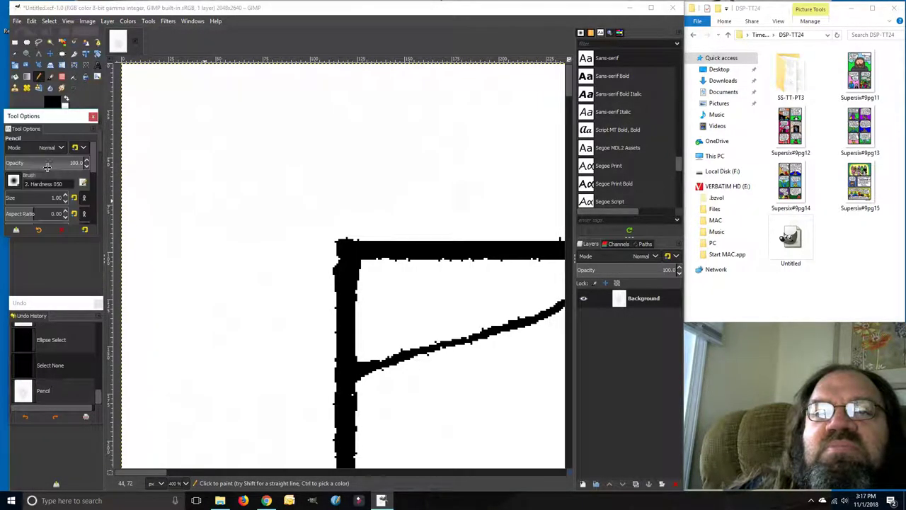
left_click_drag(12, 117, 18, 168)
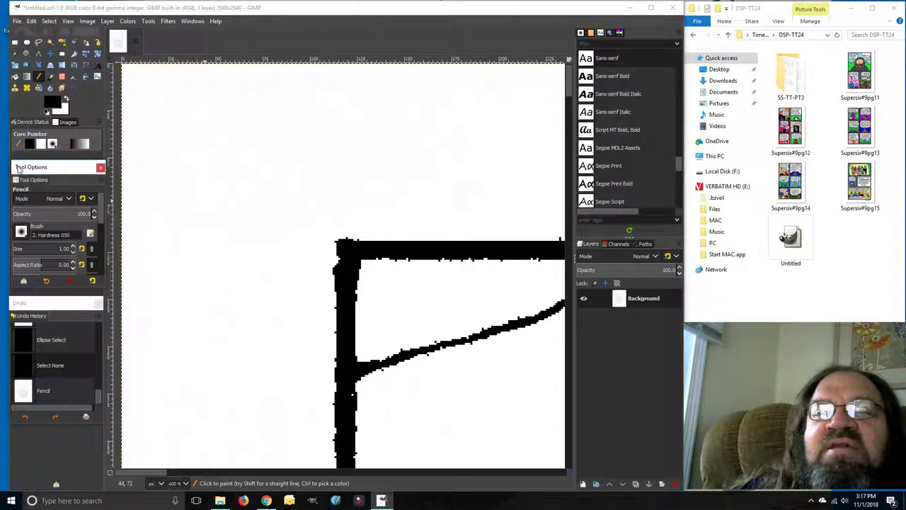
left_click(191, 21)
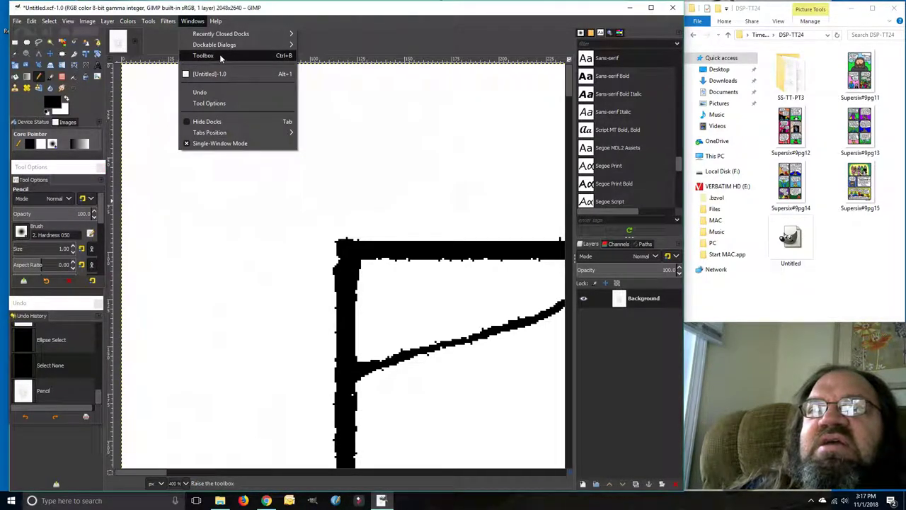
mouse_move(268, 45)
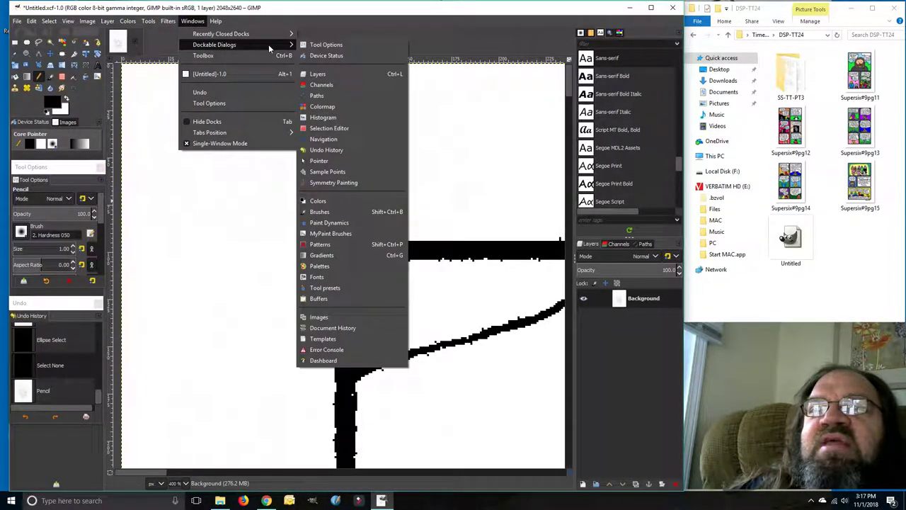
left_click(323, 45)
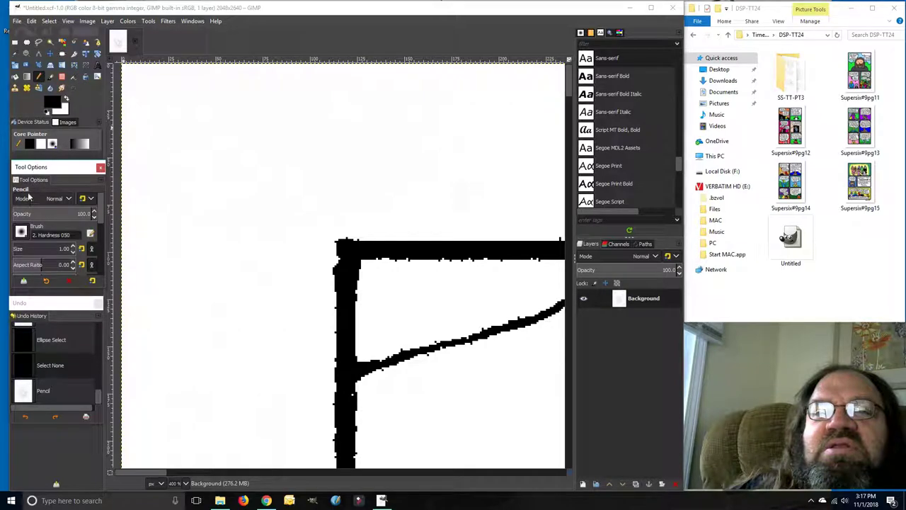
left_click_drag(30, 181, 48, 448)
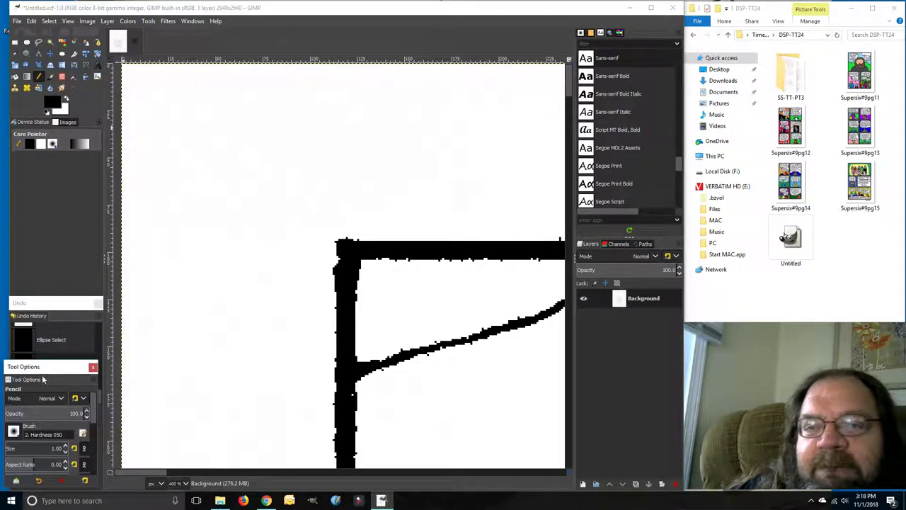
left_click_drag(39, 366, 26, 161)
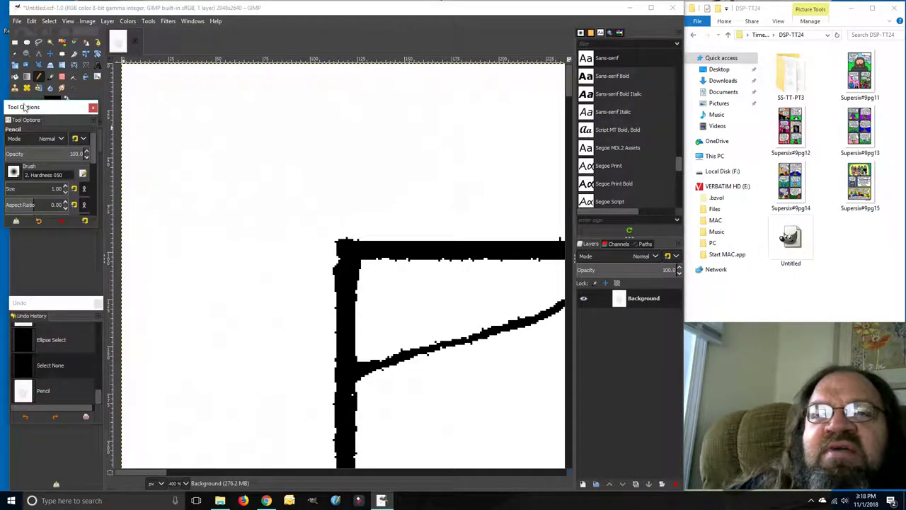
left_click_drag(22, 126, 36, 256)
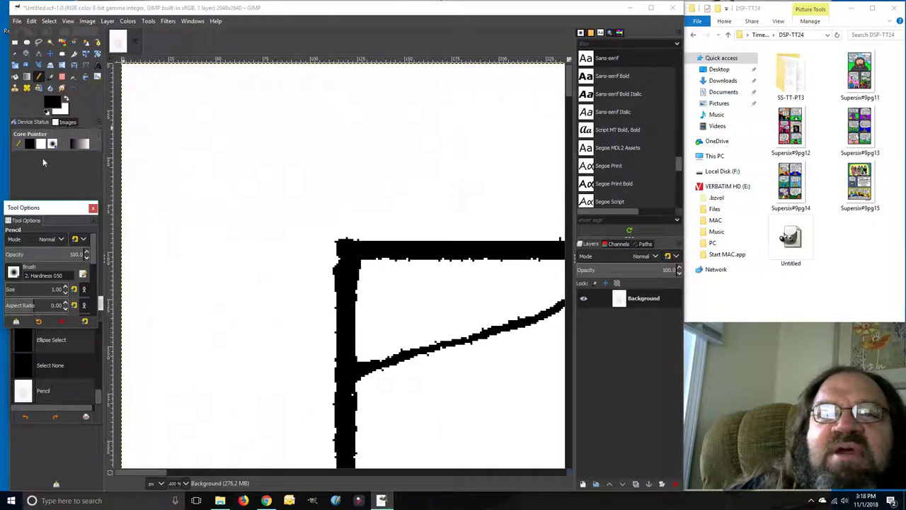
left_click_drag(19, 224, 82, 122)
left_click_drag(85, 83, 60, 166)
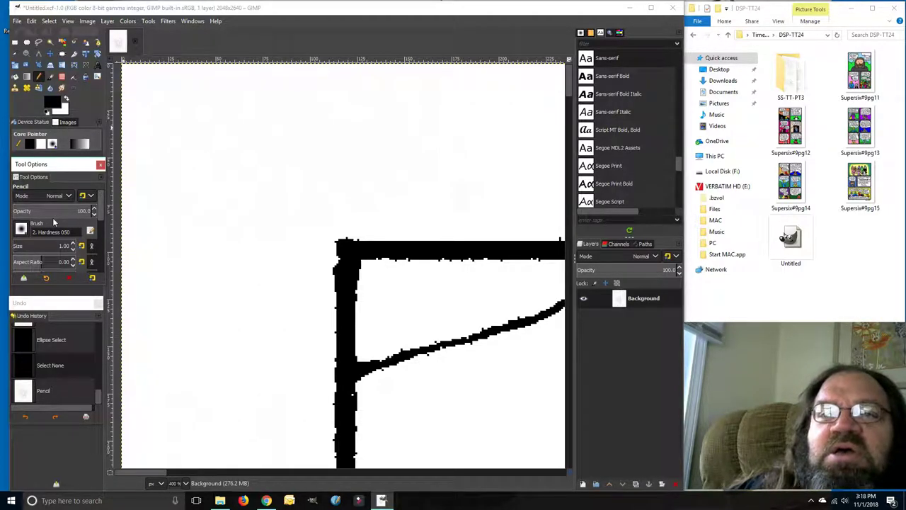
Close the floating Undo History dialog and reopen it as a docked tab beside the brushes and fonts
left_click_drag(55, 306, 58, 299)
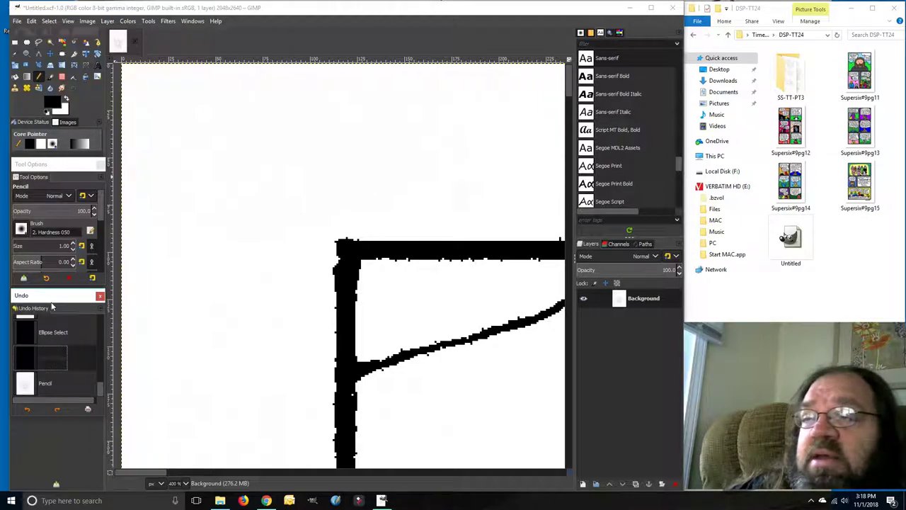
left_click(100, 296)
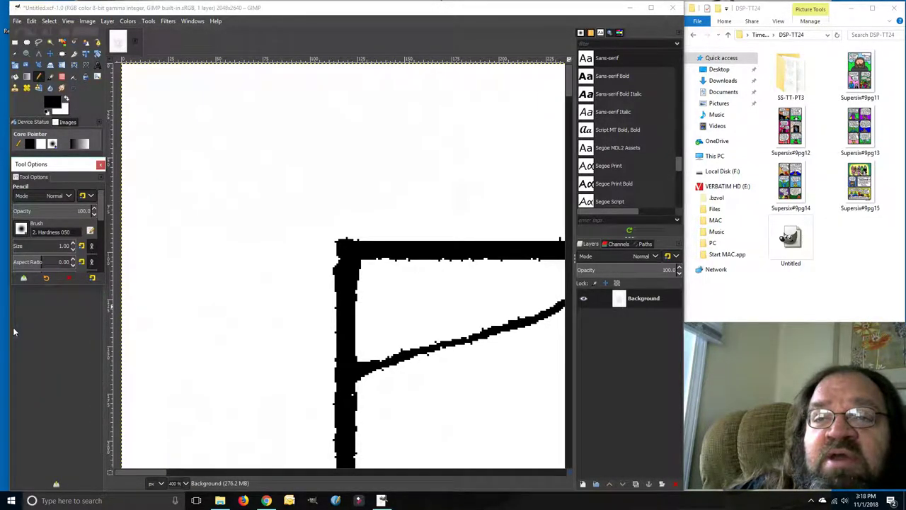
left_click(191, 22)
mouse_move(209, 47)
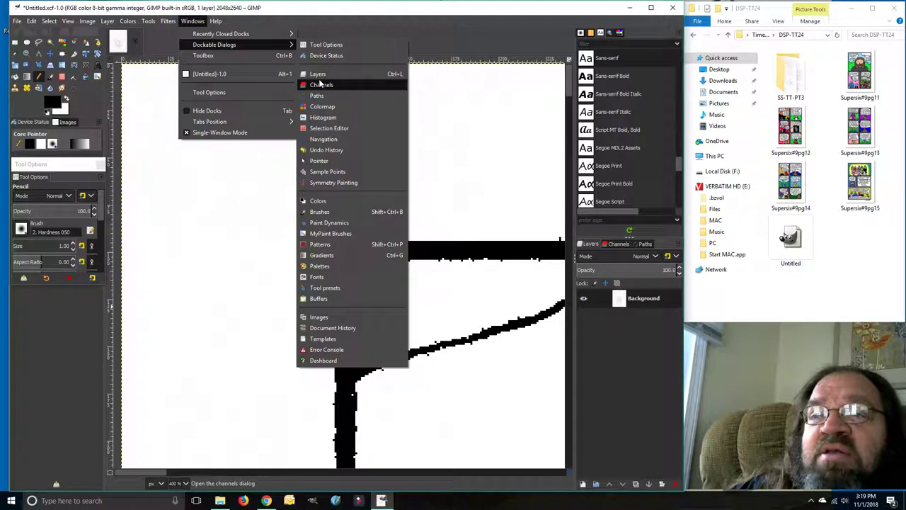
left_click(322, 151)
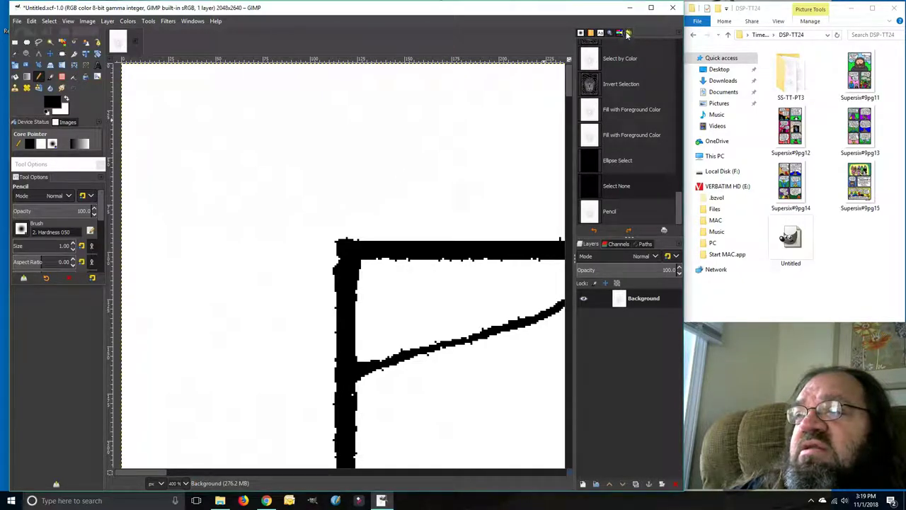
left_click(620, 33)
left_click(630, 34)
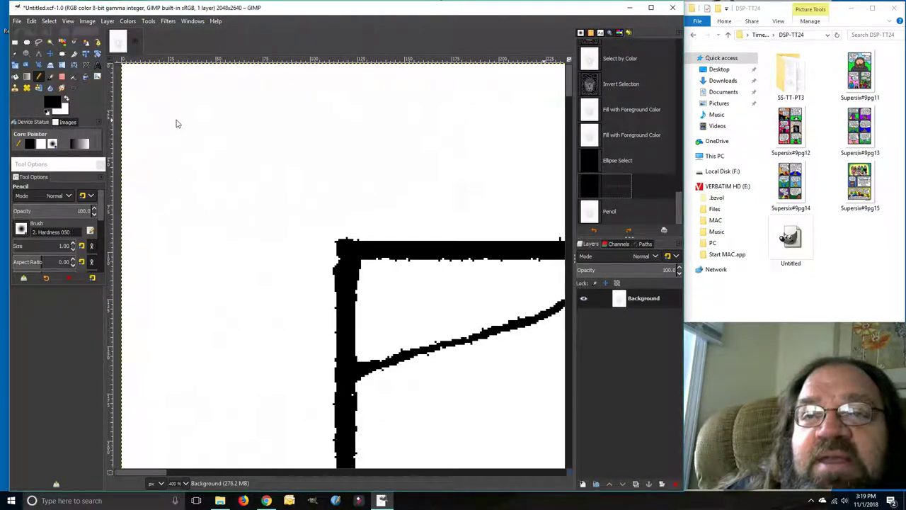
Close the floating Tool Options dialog and reopen it as a docked dialog
left_click_drag(25, 172, 31, 169)
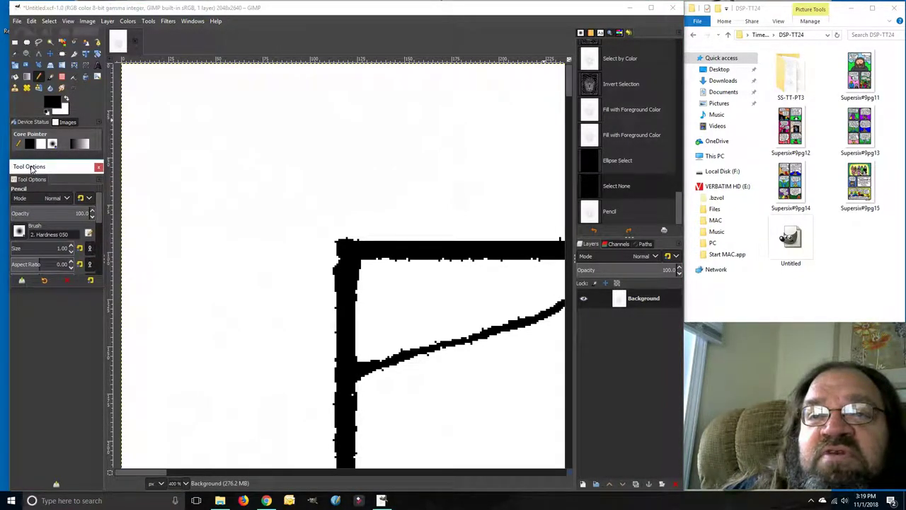
left_click(99, 168)
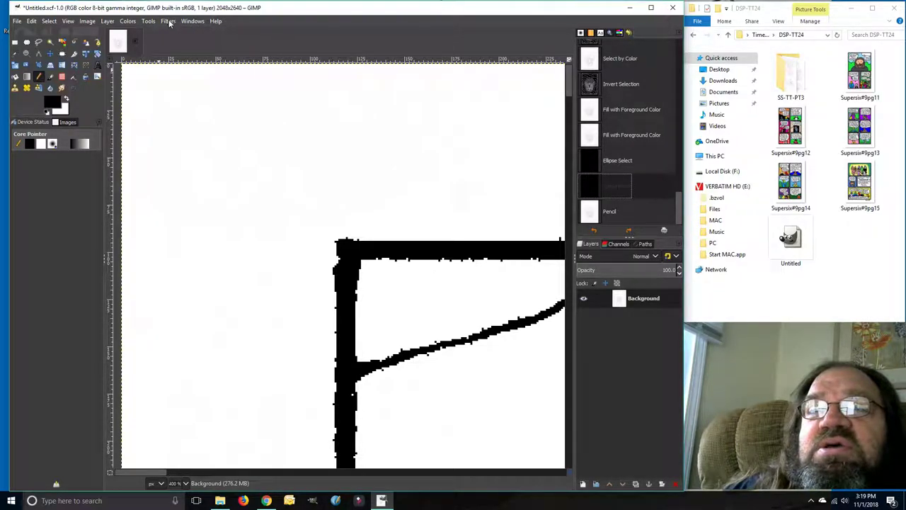
left_click(190, 21)
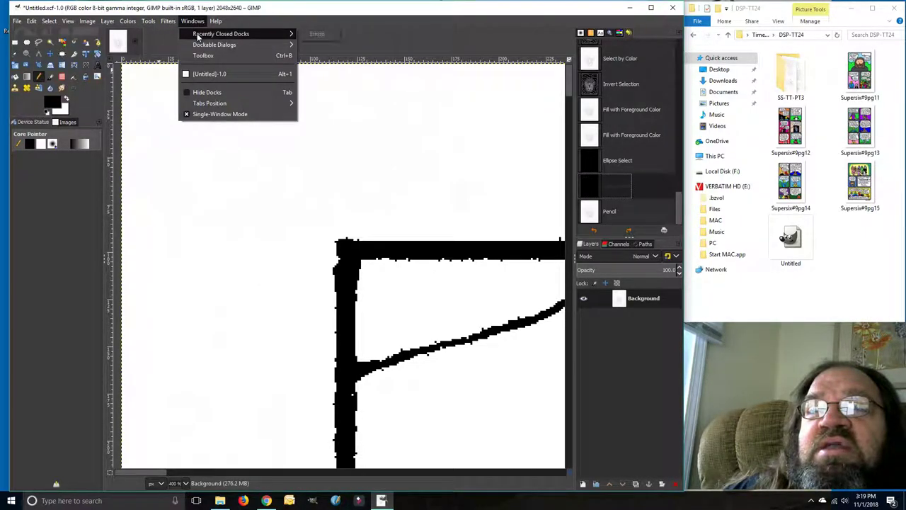
mouse_move(265, 45)
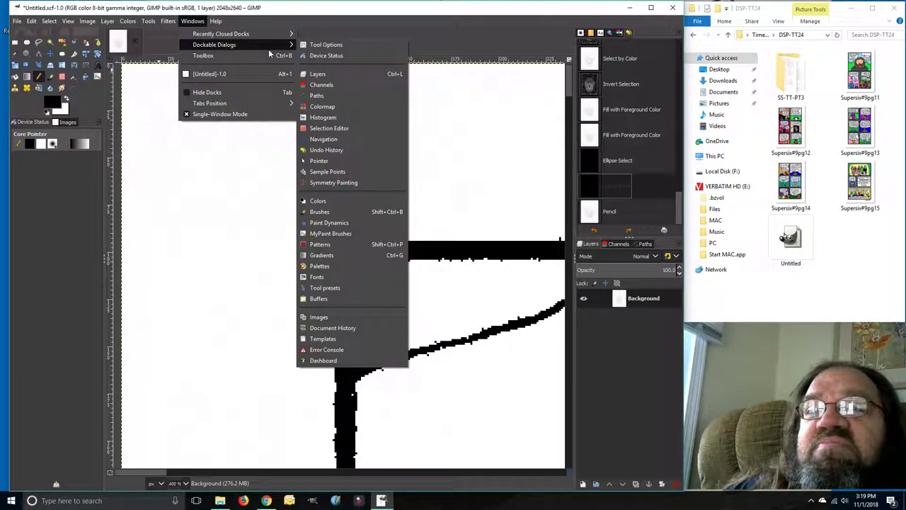
left_click(317, 47)
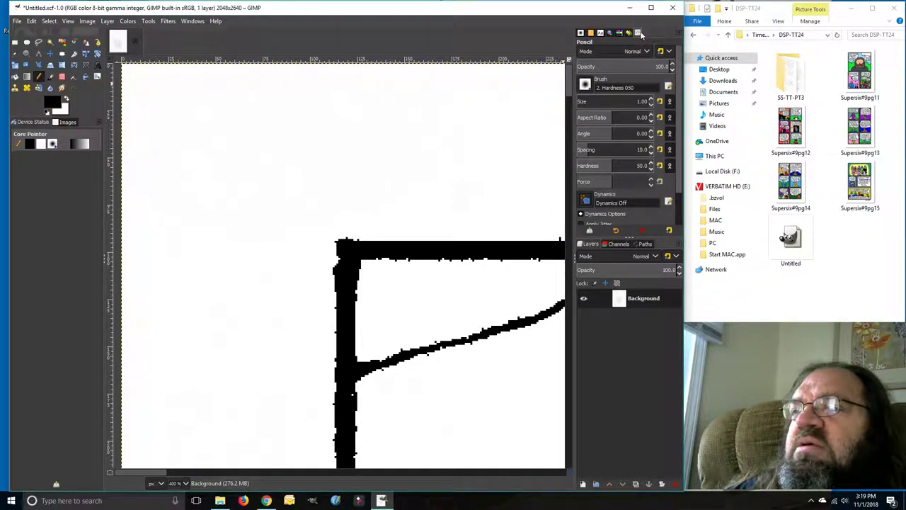
Detach Tool Options from its dock, place it beneath Device Status and lengthen it to show the Pencil settings down to Smooth stroke
left_click_drag(637, 34, 82, 119)
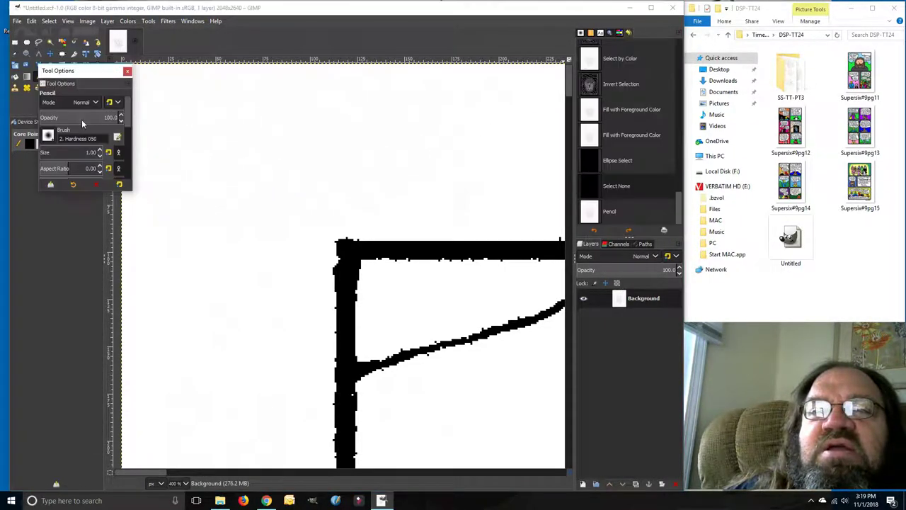
left_click_drag(68, 82, 41, 163)
right_click(42, 161)
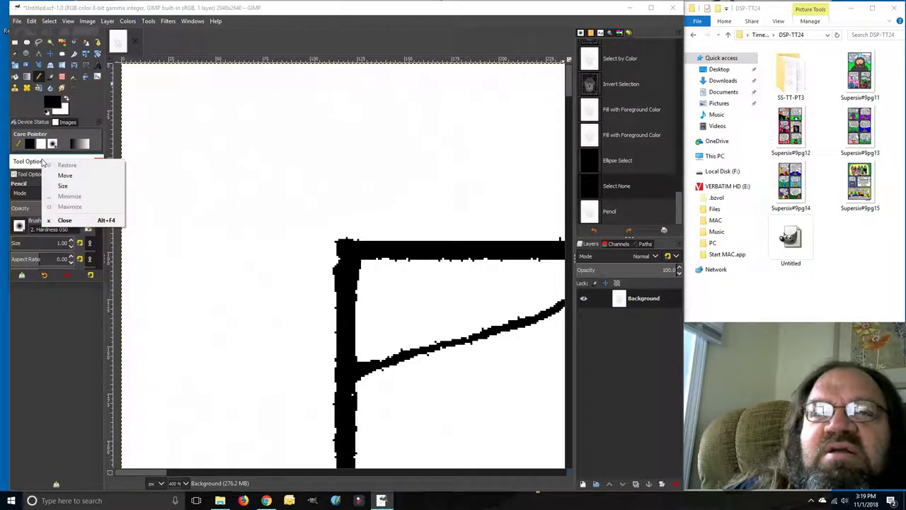
key("Escape")
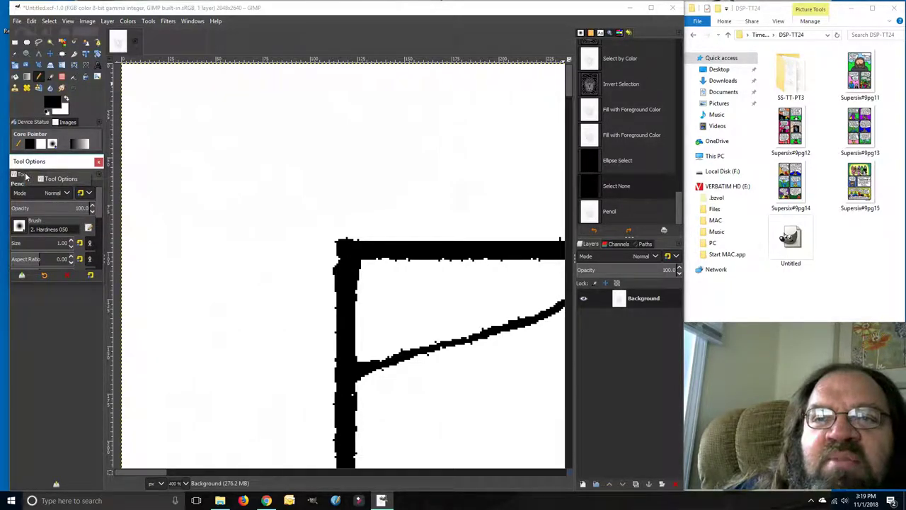
left_click(54, 320)
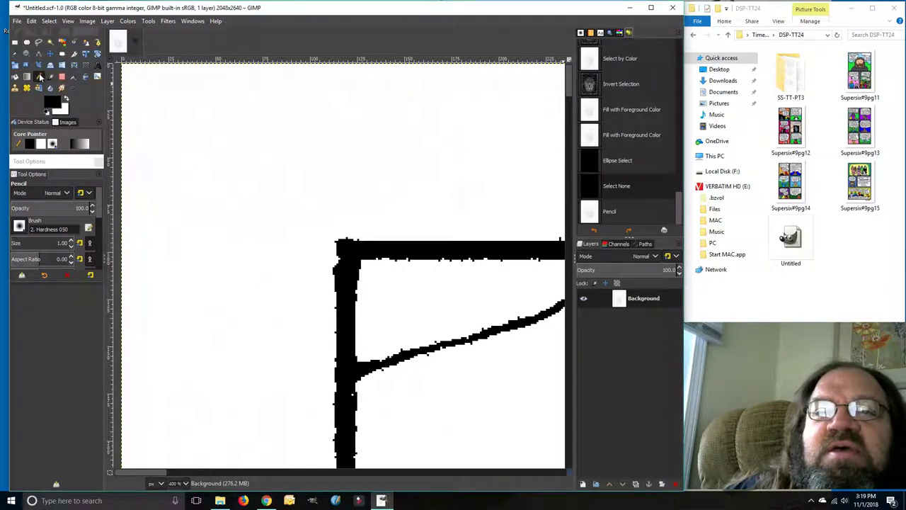
left_click_drag(30, 282, 51, 397)
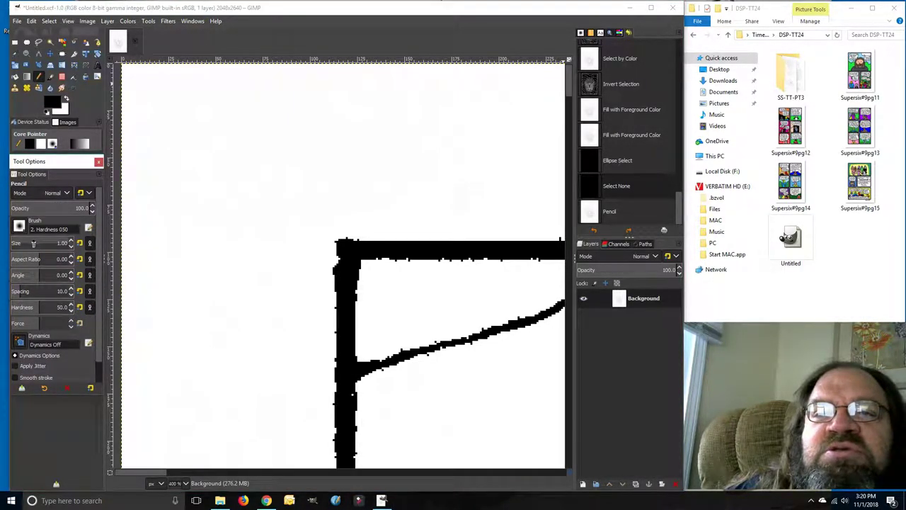
Choose the Hardness 100 brush for the Pencil and set its size to 5
scroll(71, 243, "up", 4)
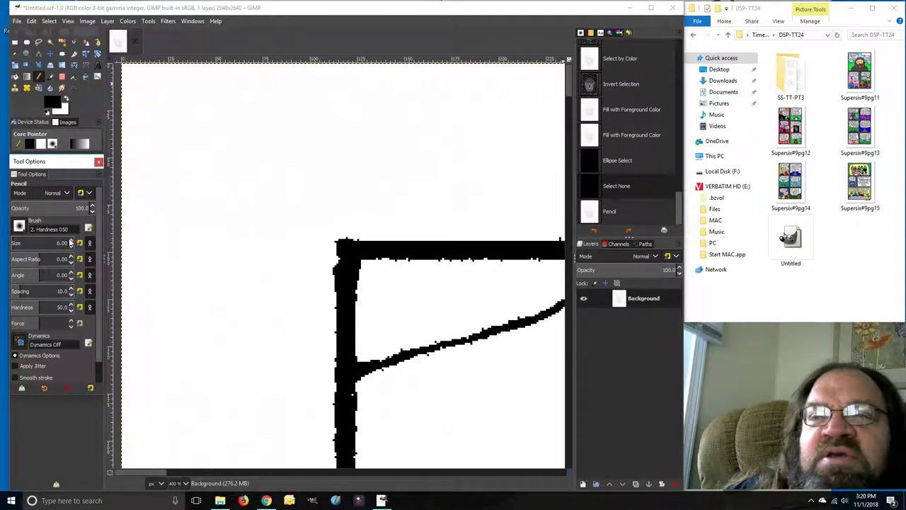
scroll(71, 244, "down", 1)
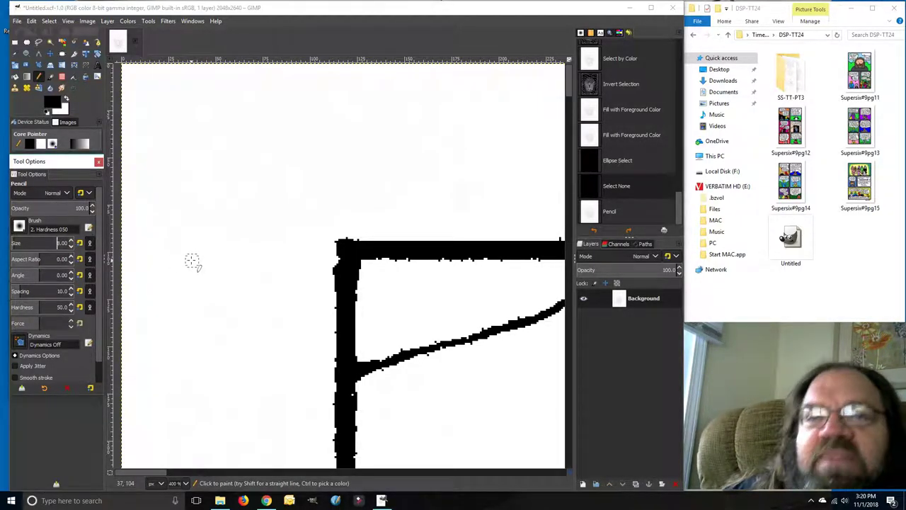
left_click(20, 226)
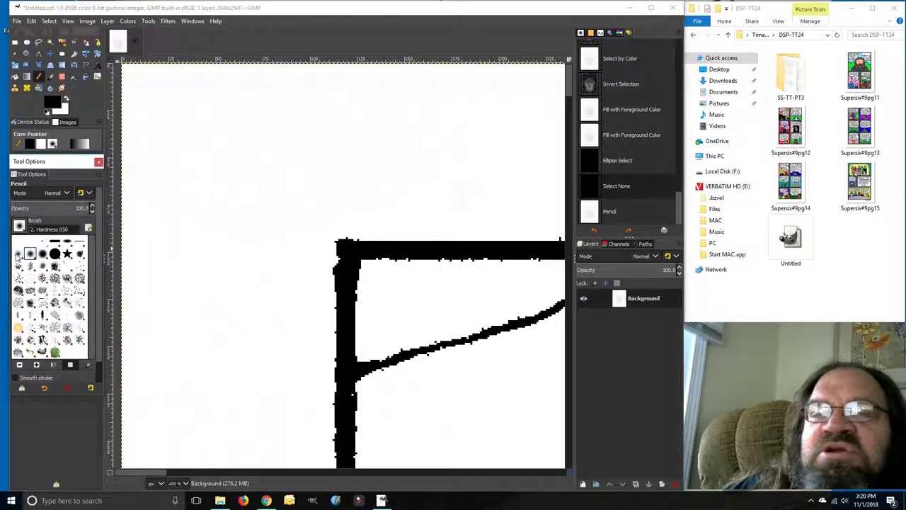
left_click(56, 255)
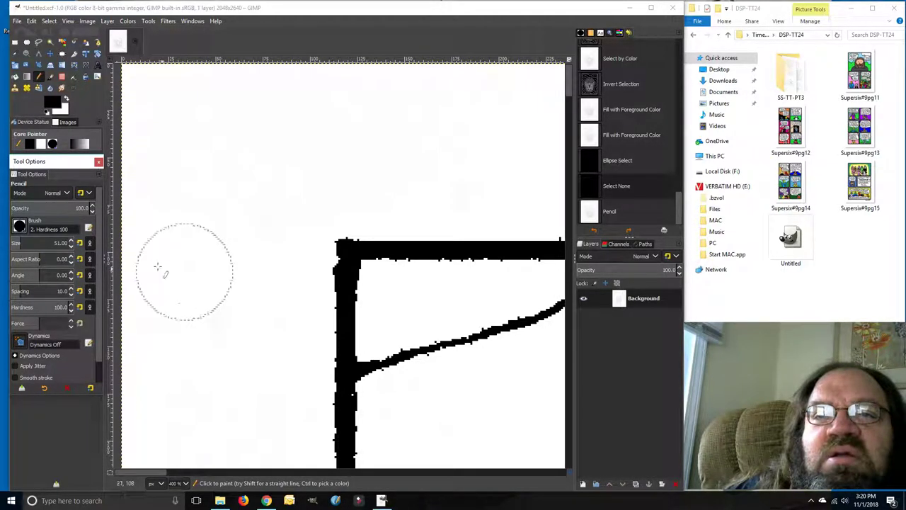
double_click(71, 248)
type("1")
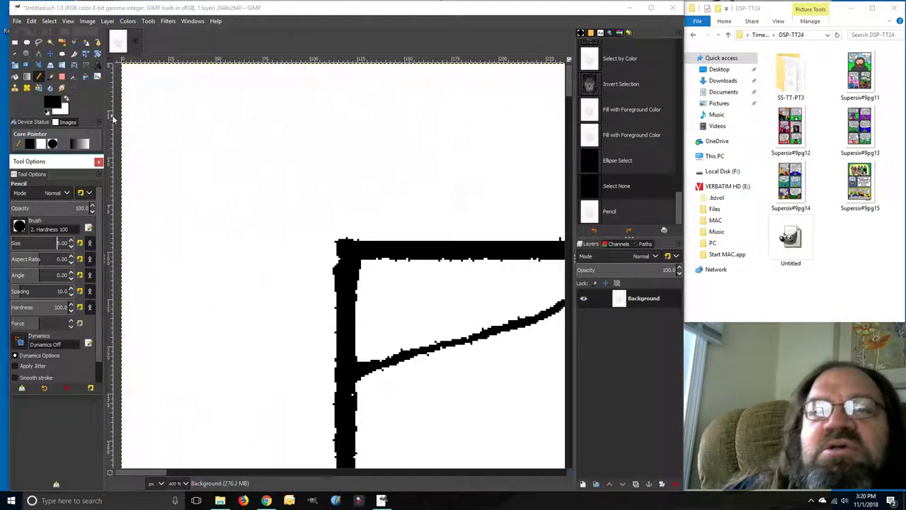
Swap the foreground colour to white and dab the Pencil in the margin and on the outer edge of the frame's top border
left_click(66, 101)
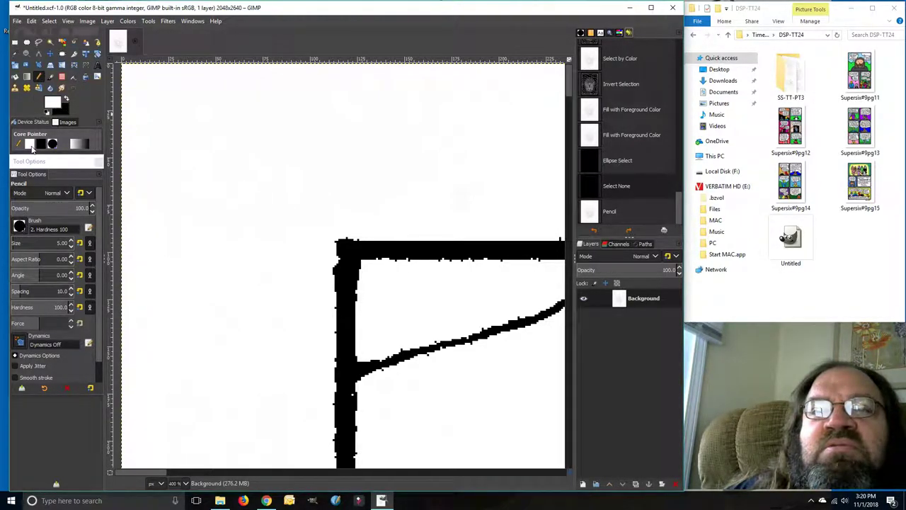
left_click(238, 241)
left_click(300, 250)
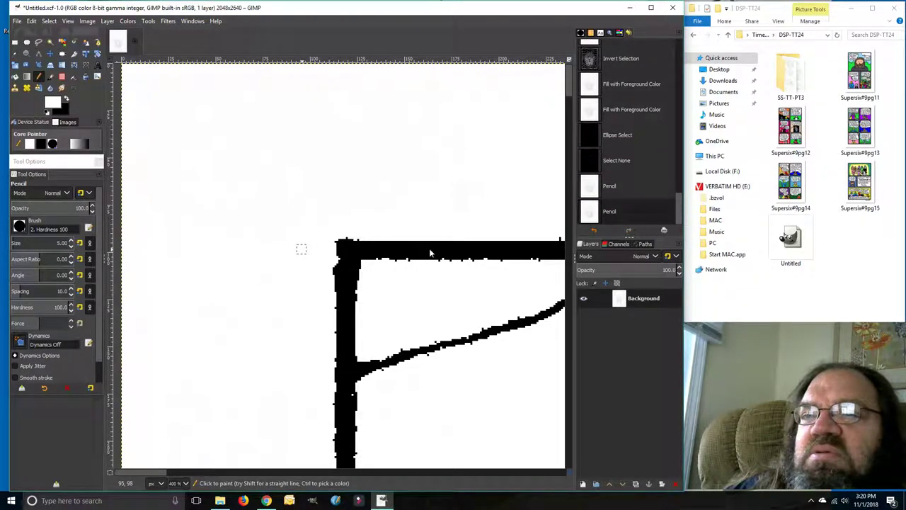
left_click(446, 238)
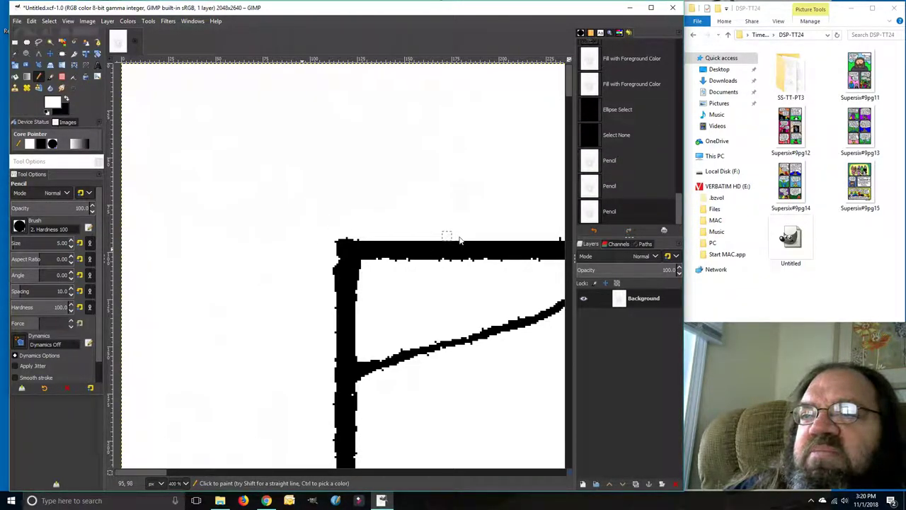
Trim the rough outer edge of the frame's left border with straight white Pencil lines running down from the upper-left corner
left_click(332, 257)
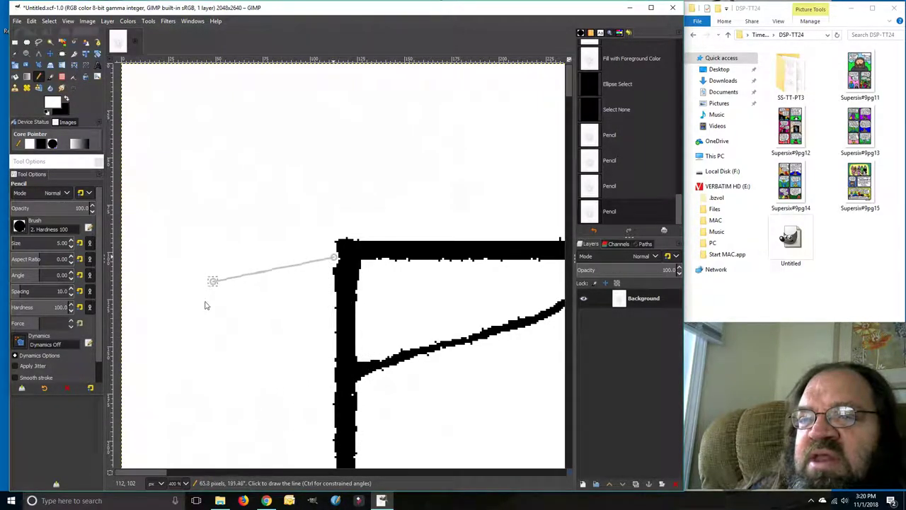
left_click(331, 459, "shift")
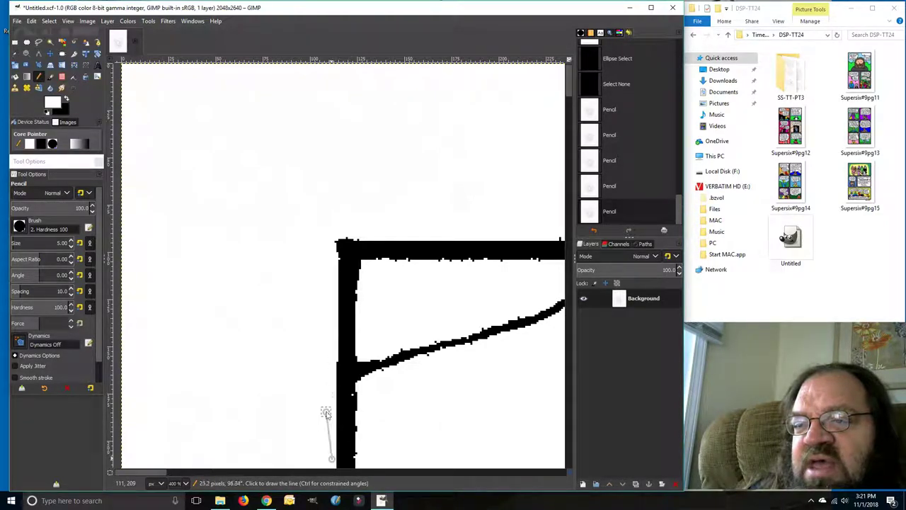
left_click(331, 370, "shift")
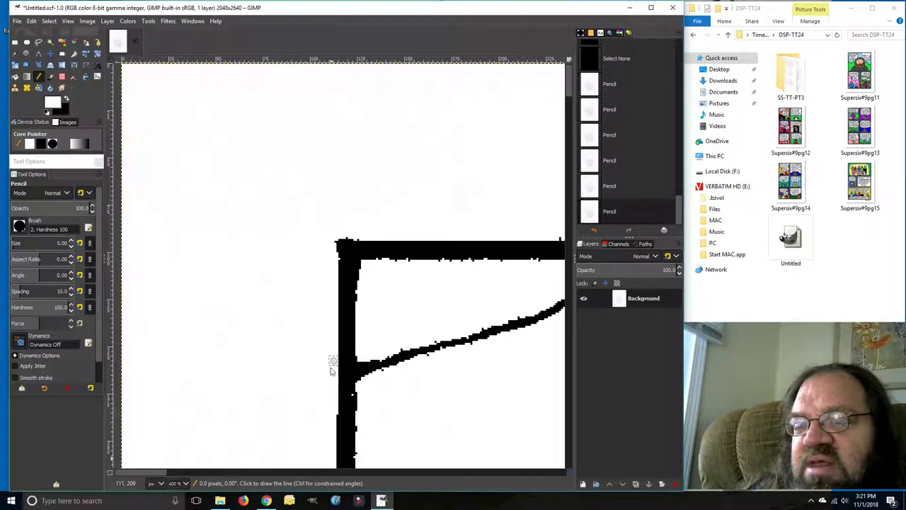
Trim the outer edge of the left border's upper stretch, including the bump at the upper-left corner, with straight white Pencil lines
left_click(333, 460, "shift")
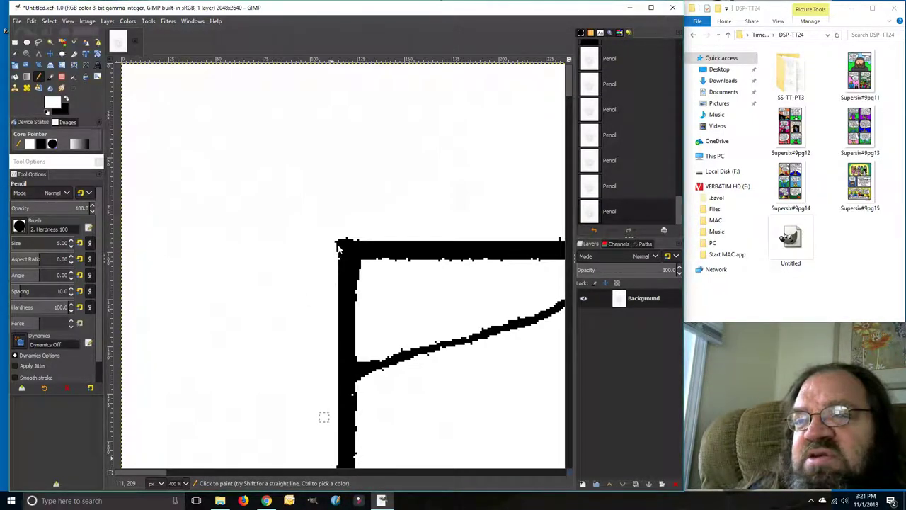
key("shift")
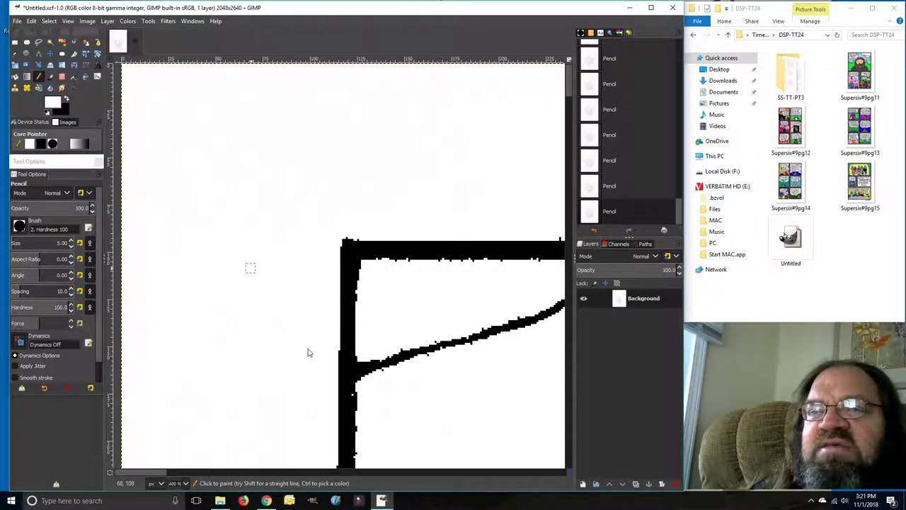
Step back through the last Pencil strokes in the undo history and redo them
right_click(245, 285)
left_click(243, 220)
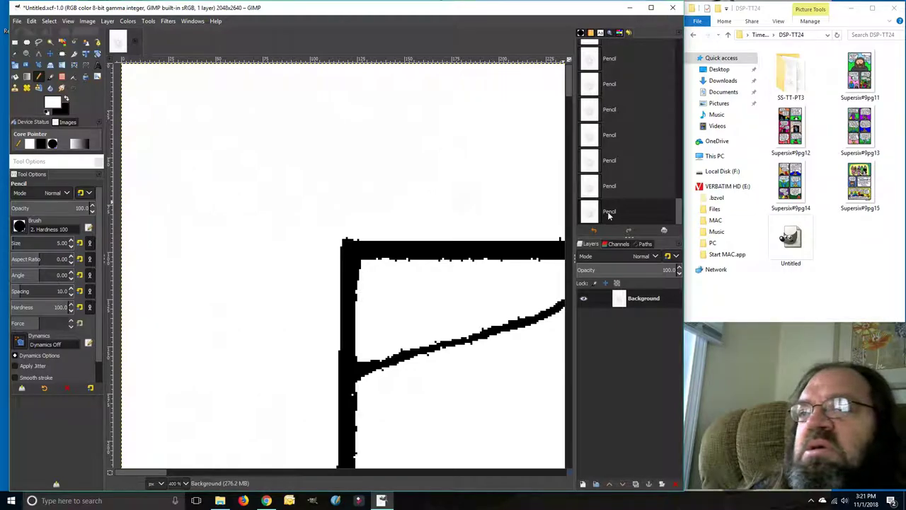
left_click(610, 188)
left_click(614, 163)
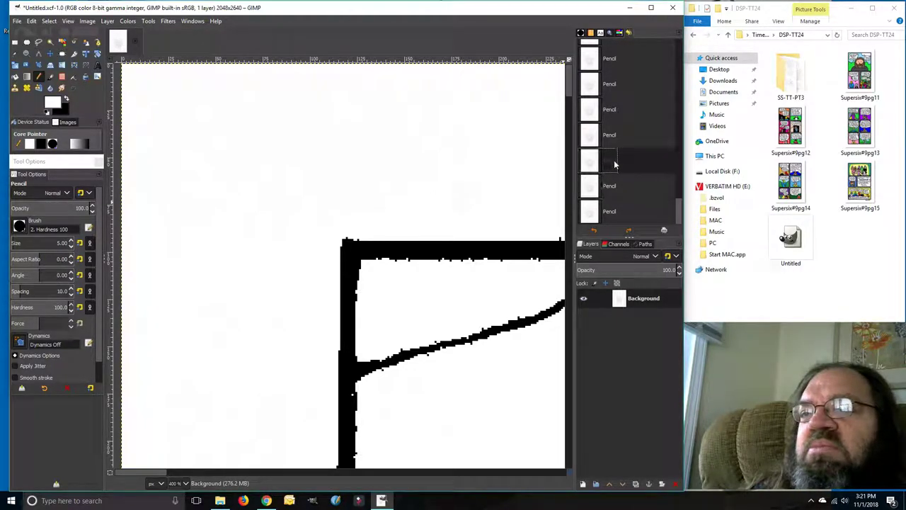
left_click(612, 136)
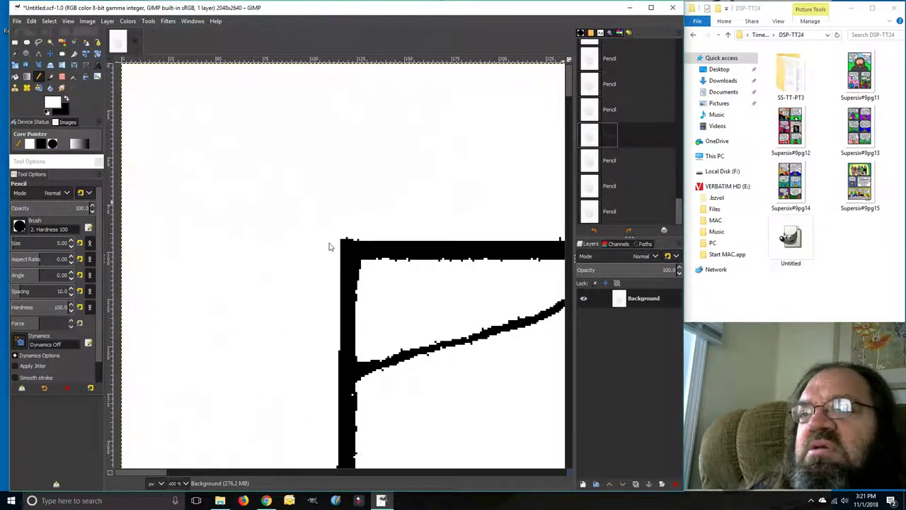
key("ctrl+y")
key("ctrl+y")
key("ctrl+y")
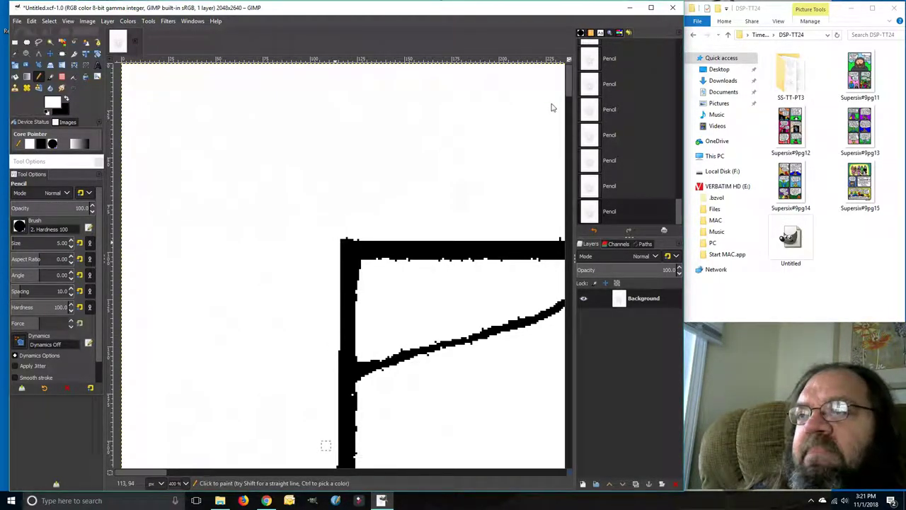
Draw a straight white Pencil line along the left border's outer edge to the lower-left corner, clear the leftover pixels there and check the border
mouse_move(571, 89)
left_mouse_down()
mouse_move(601, 369)
mouse_move(624, 463)
left_mouse_up()
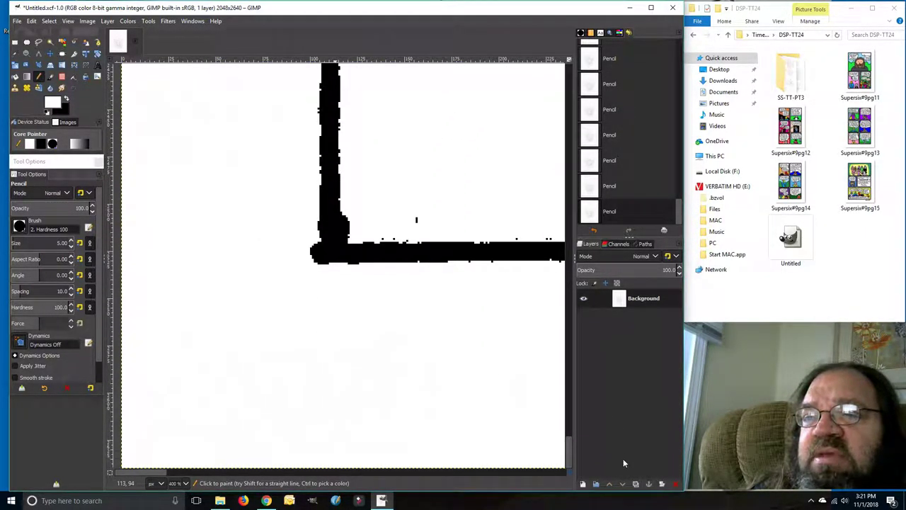
left_click(318, 268, "shift")
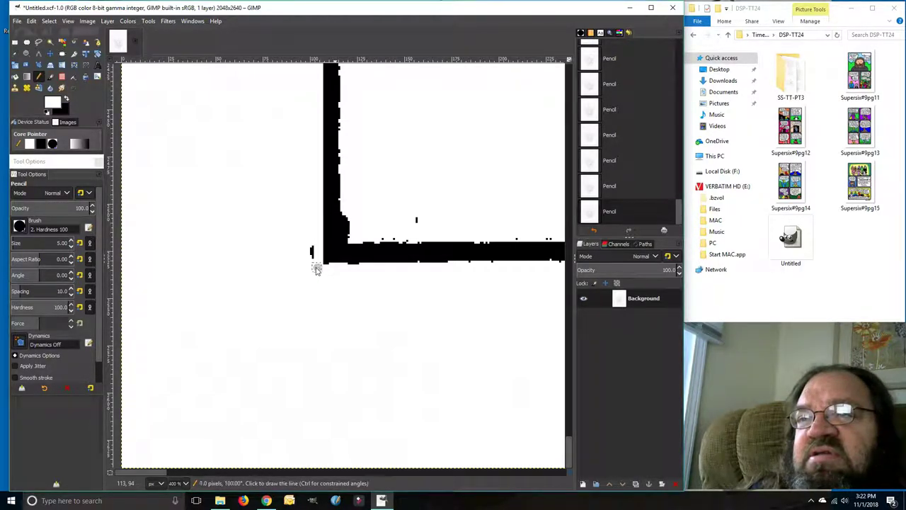
key("ctrl+z")
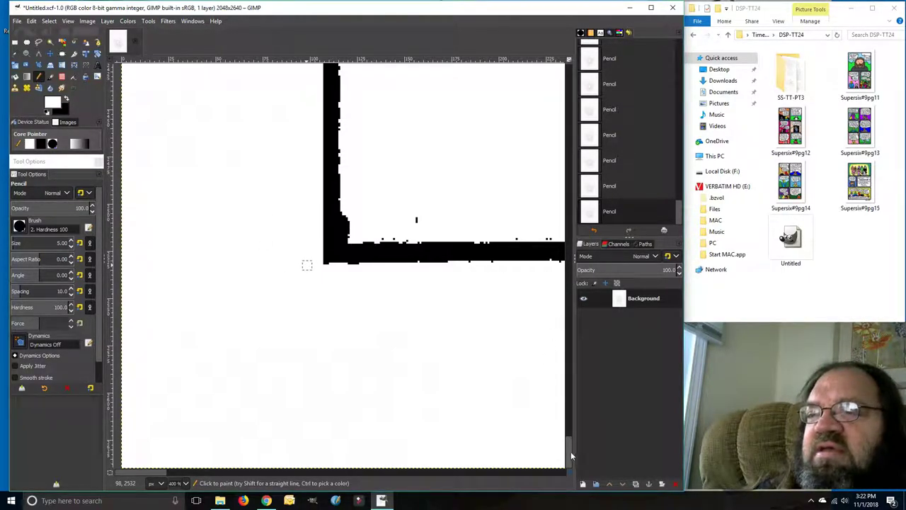
scroll(553, 421, "up", 10)
scroll(536, 343, "up", 15)
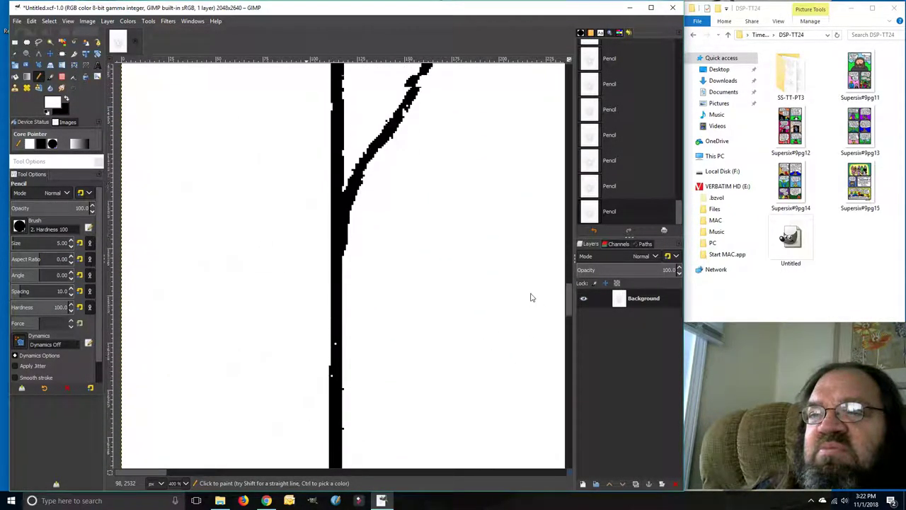
scroll(540, 128, "up", 8)
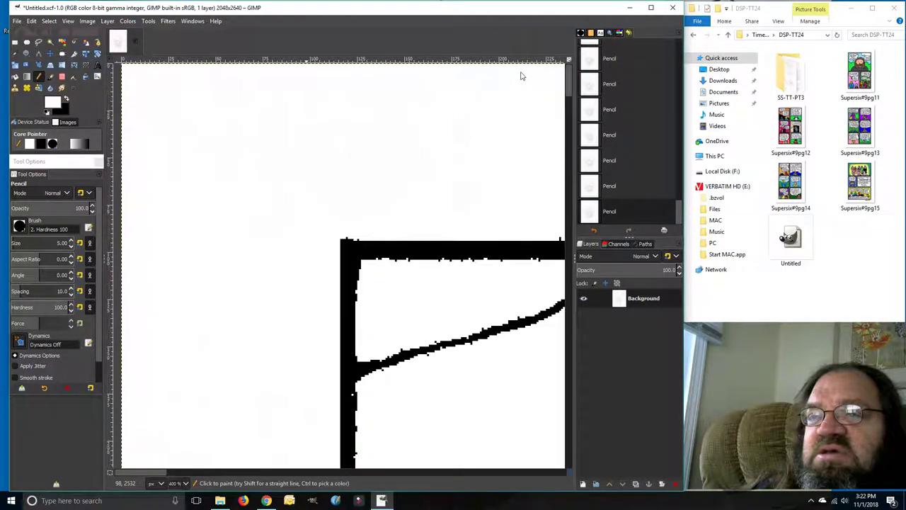
scroll(536, 111, "down", 8)
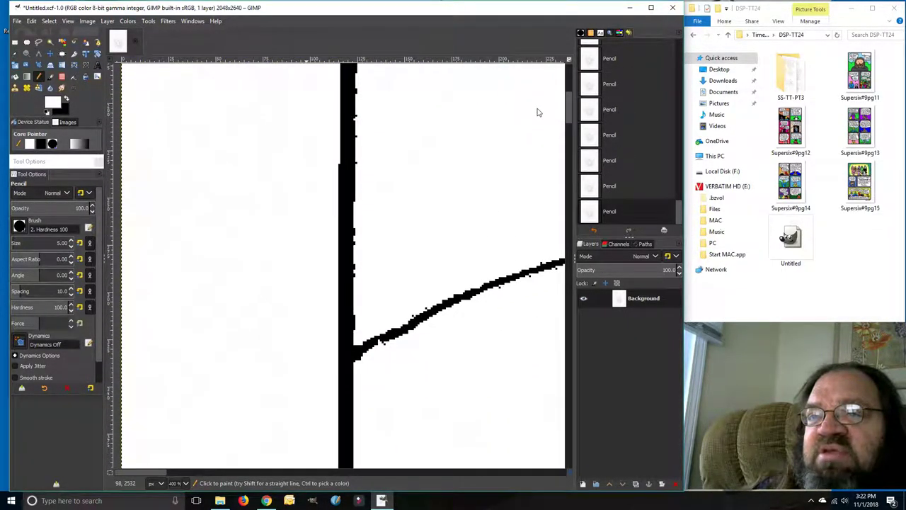
Trim the outer edge of the frame's bottom border with a straight white Pencil line from the lower-left to the lower-right corner
mouse_move(560, 215)
left_mouse_down()
mouse_move(586, 335)
mouse_move(577, 417)
mouse_move(587, 456)
left_mouse_up()
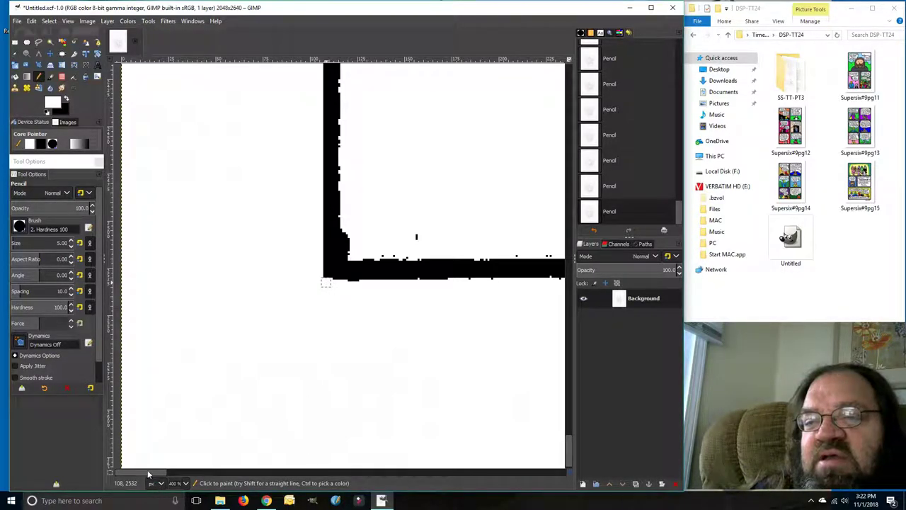
left_click_drag(147, 470, 570, 421)
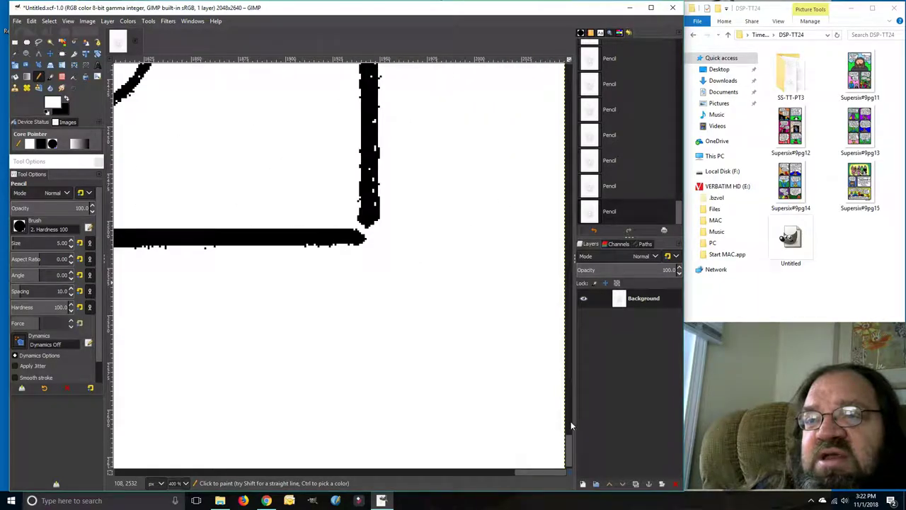
key("shift")
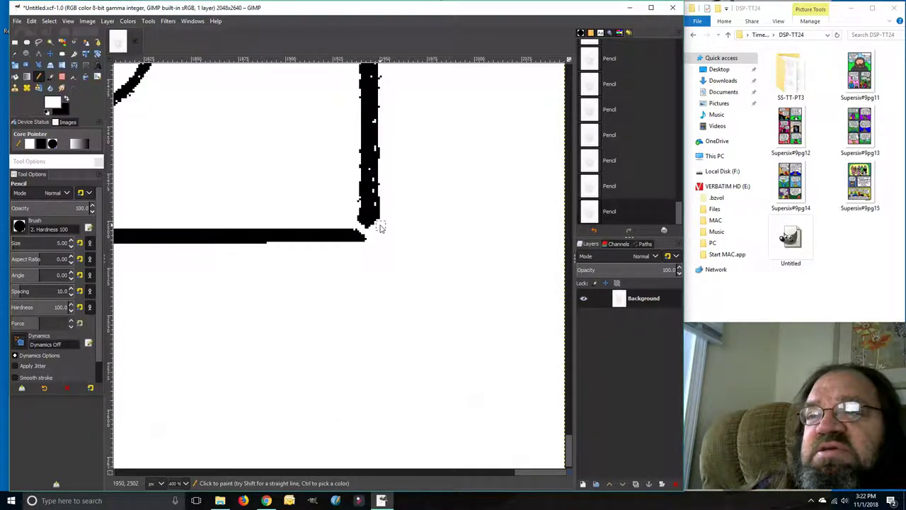
Trim the outer edges of the frame's right and top borders with straight white Pencil lines, ending at the upper-left corner
mouse_move(569, 444)
left_mouse_down()
mouse_move(554, 410)
mouse_move(544, 285)
mouse_move(555, 102)
mouse_move(543, 71)
left_mouse_up()
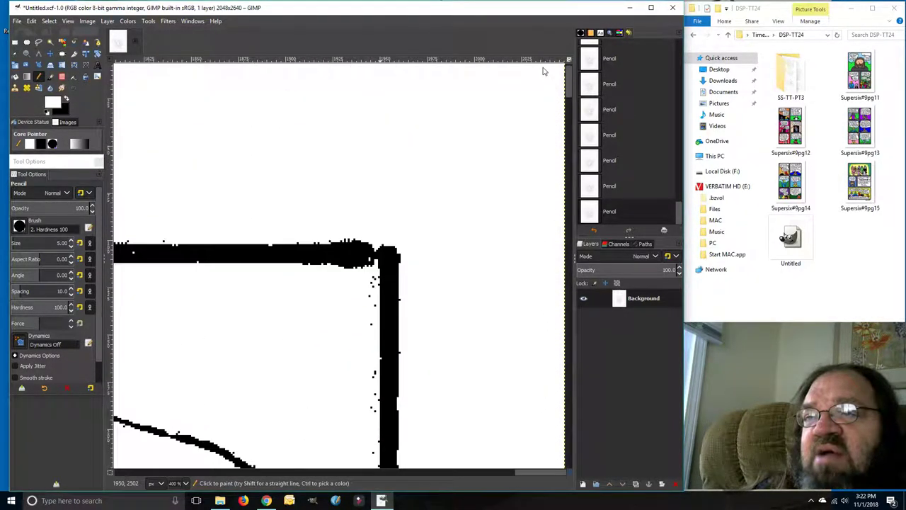
left_click(400, 257, "shift")
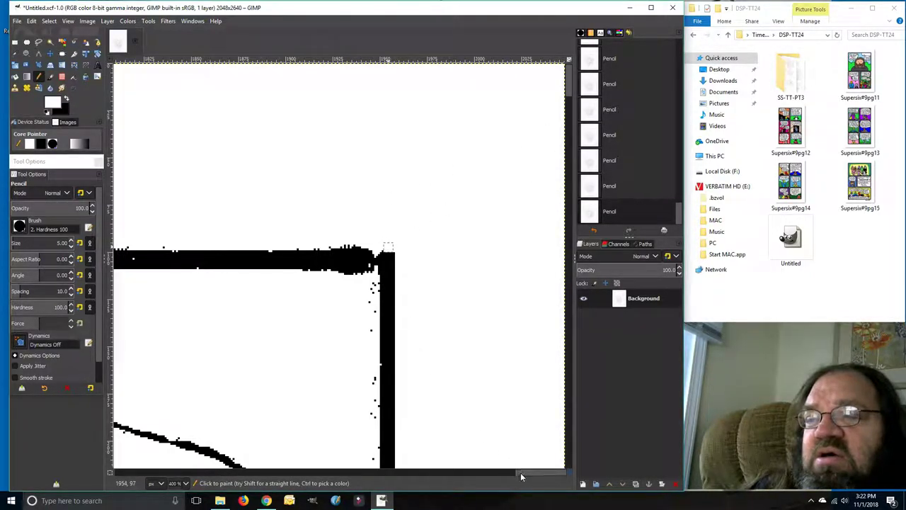
mouse_move(519, 470)
left_mouse_down()
mouse_move(446, 473)
mouse_move(82, 437)
left_mouse_up()
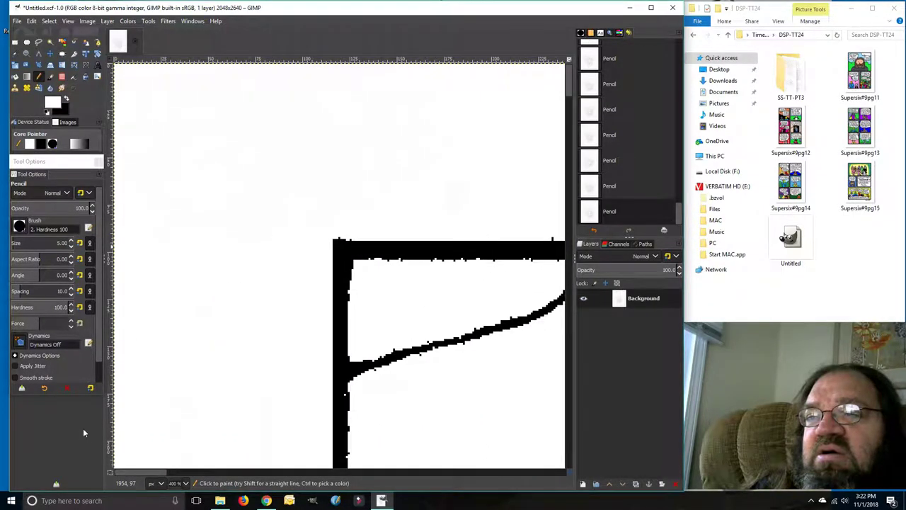
left_click(332, 238, "shift")
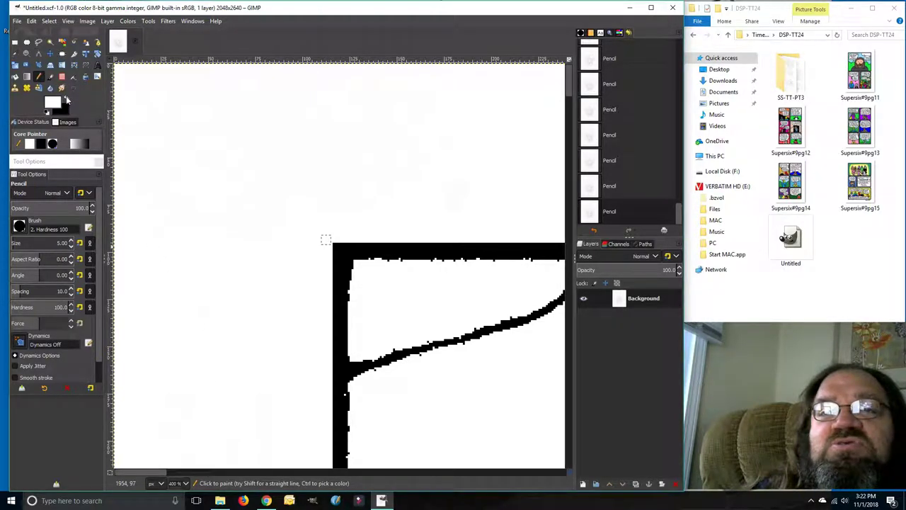
Swap the foreground colour to black and draw a straight Pencil line just inside the left border's outer edge, from the upper-left to the lower-left corner
left_click(66, 99)
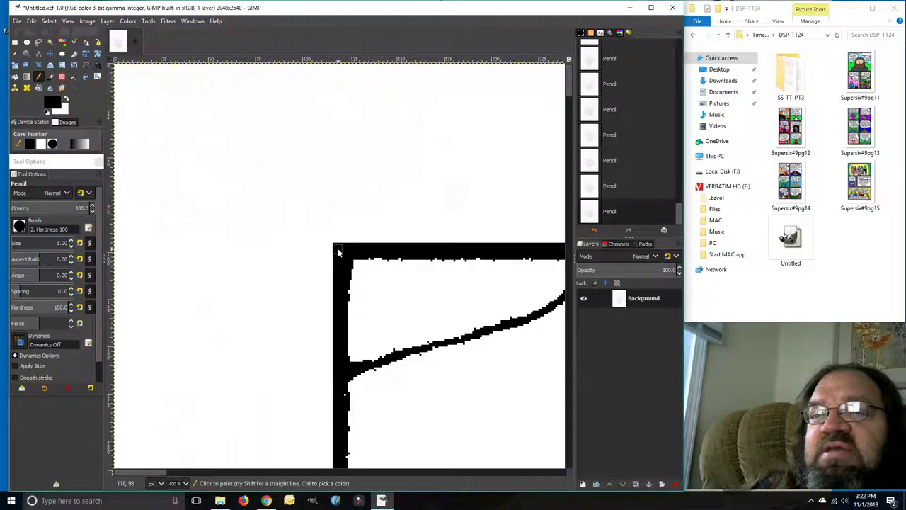
left_click(338, 252)
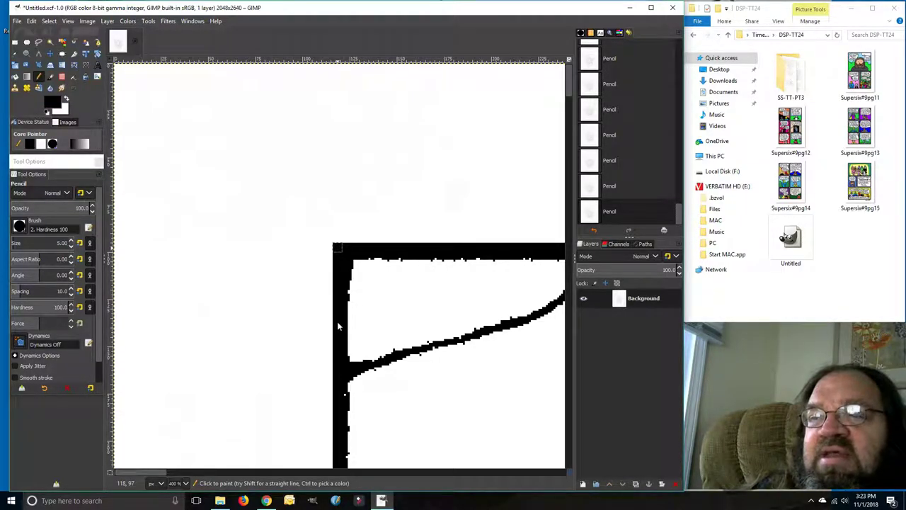
mouse_move(571, 90)
left_mouse_down()
mouse_move(571, 297)
mouse_move(606, 410)
mouse_move(599, 448)
left_mouse_up()
key("shift")
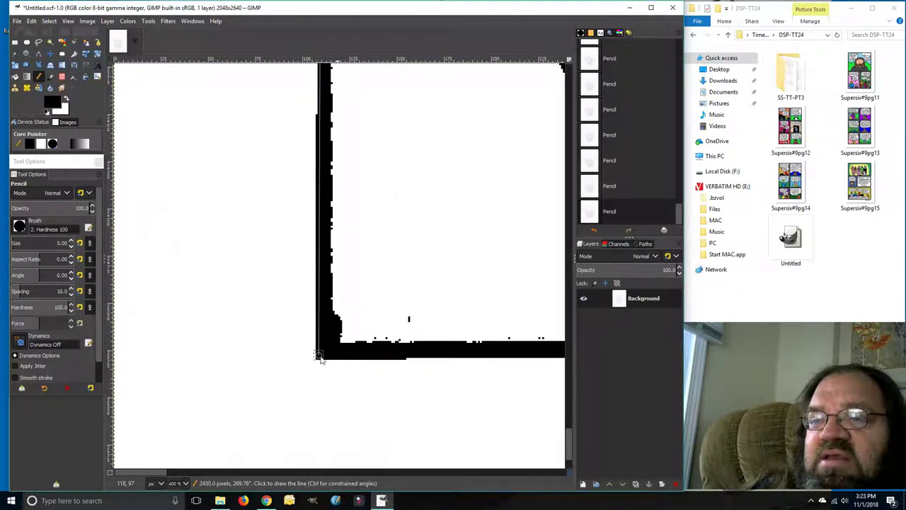
left_click(321, 357, "shift")
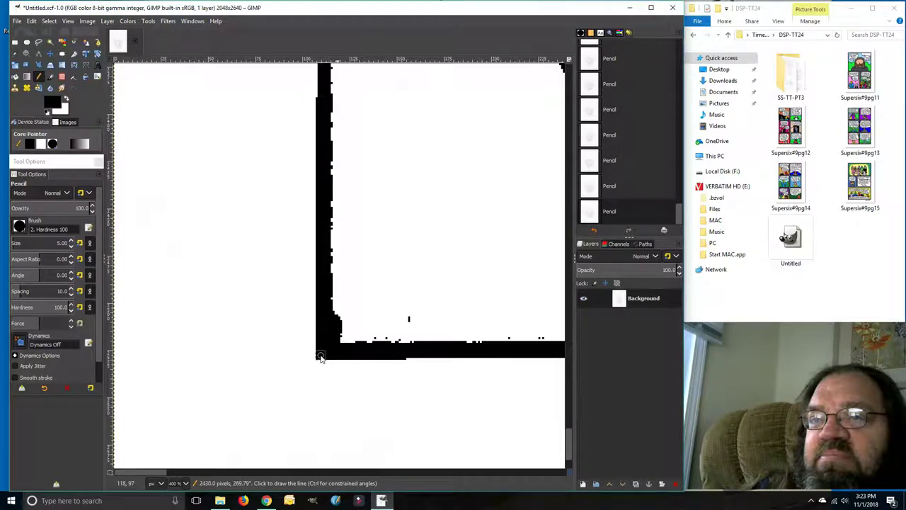
Continue the straight black Pencil line along the bottom border to the lower-right corner and up the right border to the upper-right corner
mouse_move(569, 443)
left_mouse_down()
mouse_move(536, 366)
mouse_move(488, 113)
mouse_move(518, 168)
mouse_move(579, 456)
left_mouse_up()
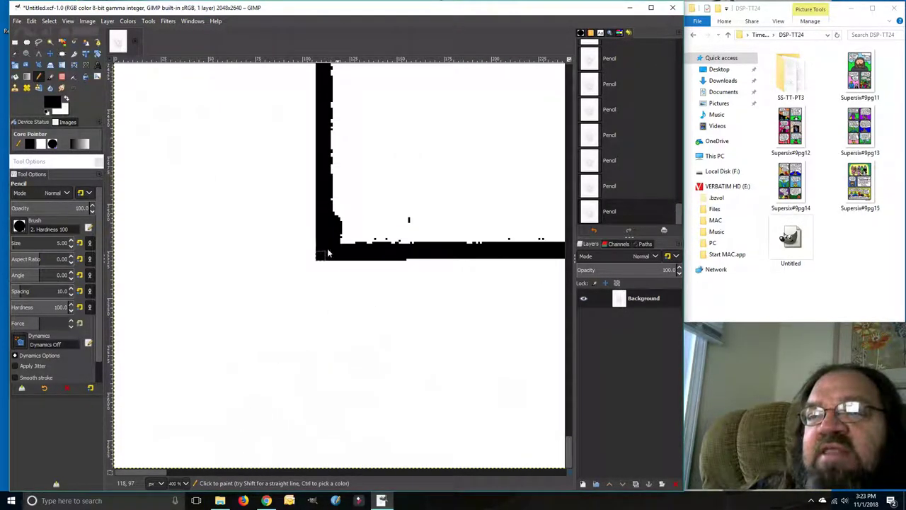
left_click_drag(160, 473, 587, 435)
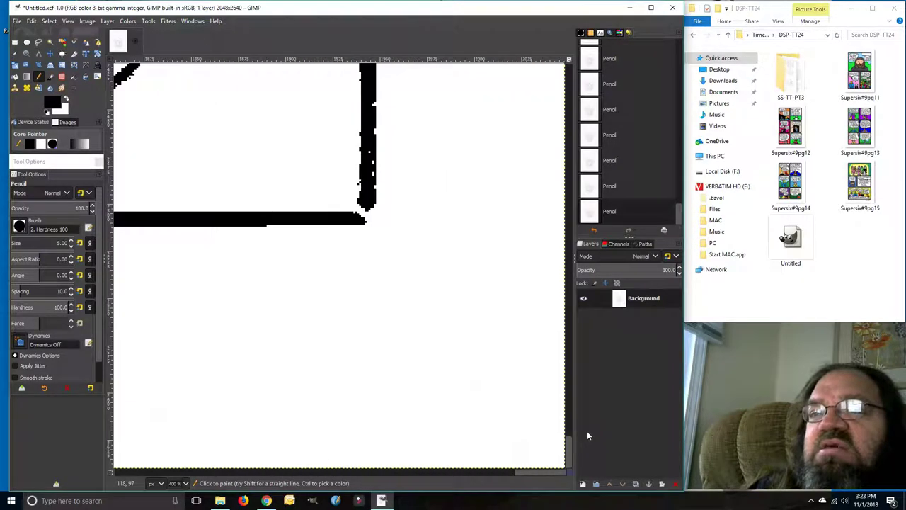
left_click(371, 223, "shift")
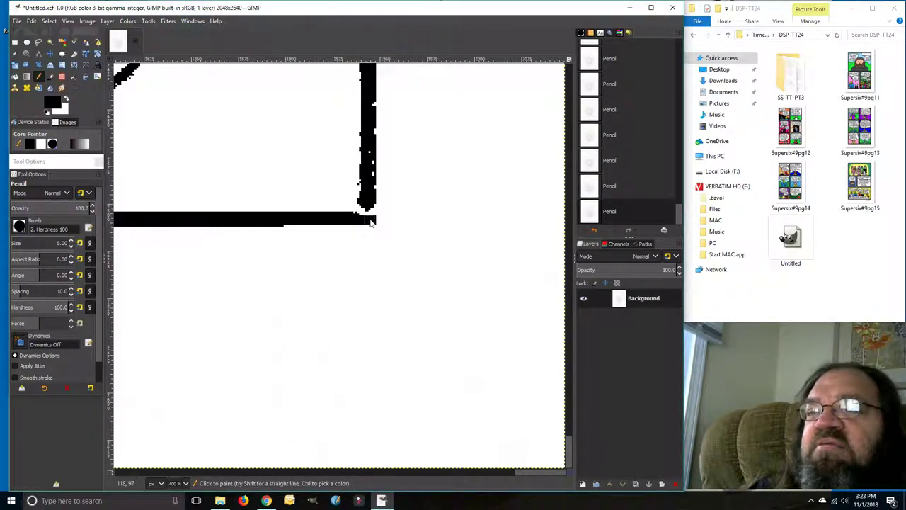
left_click_drag(573, 449, 533, 99)
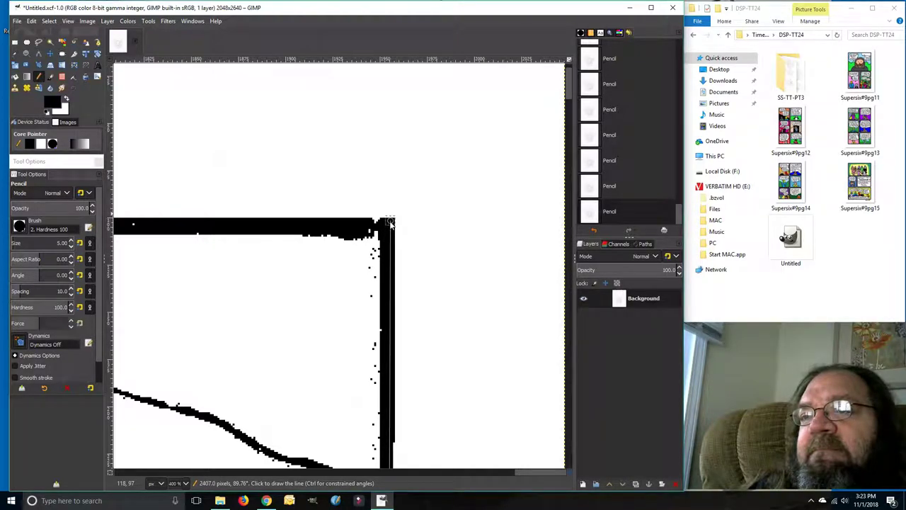
left_click(389, 224, "shift")
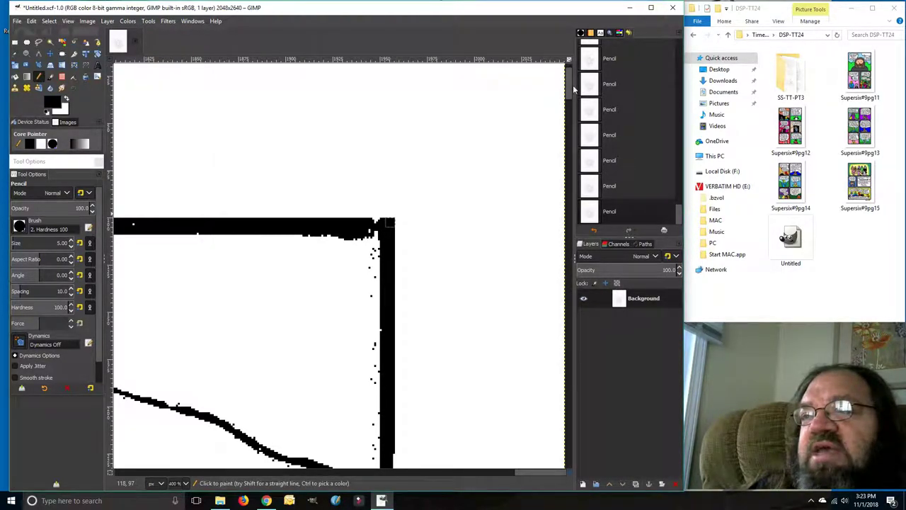
Close the black outline with a straight Pencil line along the top border back to the upper-left corner
left_click_drag(568, 85, 536, 81)
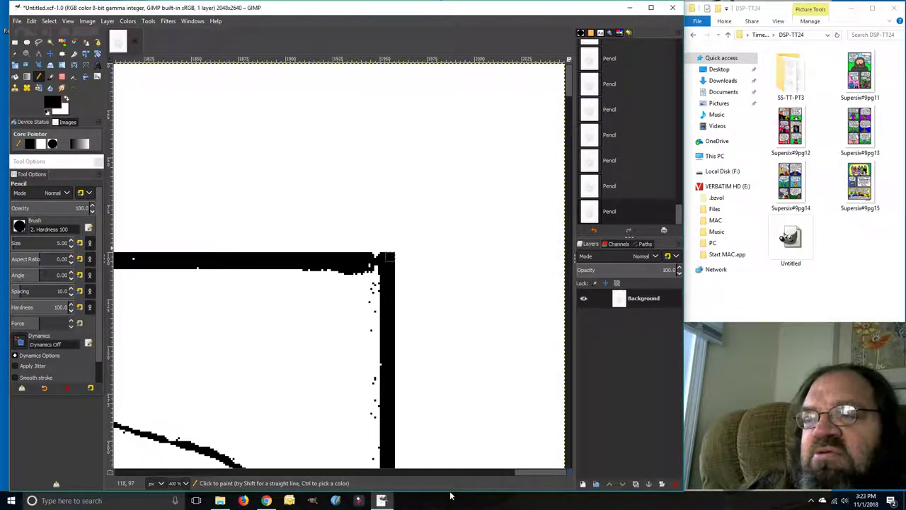
left_click_drag(523, 472, 111, 498)
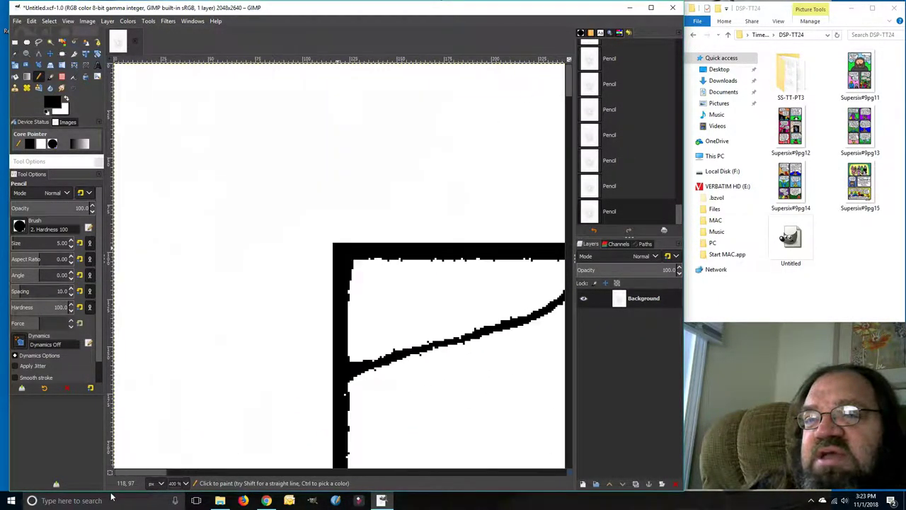
left_click(338, 247, "shift")
mouse_move(146, 472)
left_mouse_down()
mouse_move(469, 480)
mouse_move(555, 462)
mouse_move(138, 473)
left_mouse_up()
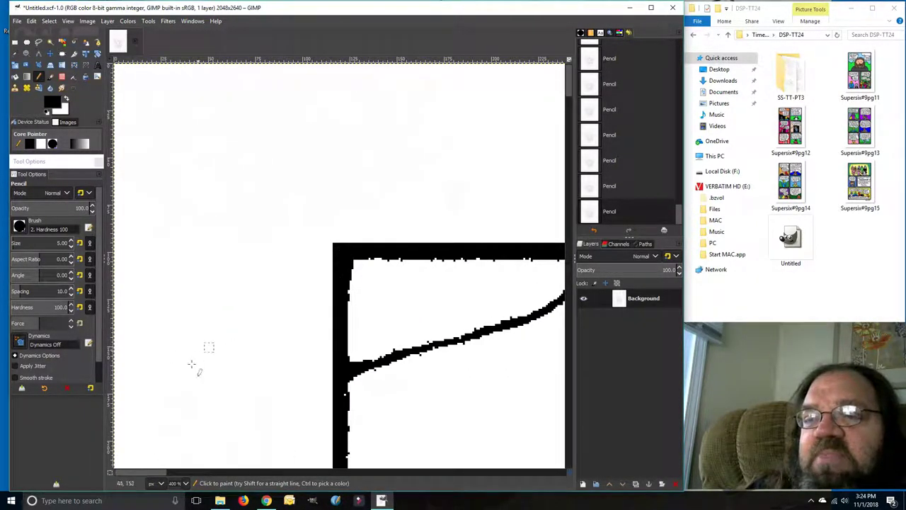
Swap the foreground to white and trim the left border's inner edge with a straight Pencil line from the upper-left to the lower-left corner
left_click(186, 484)
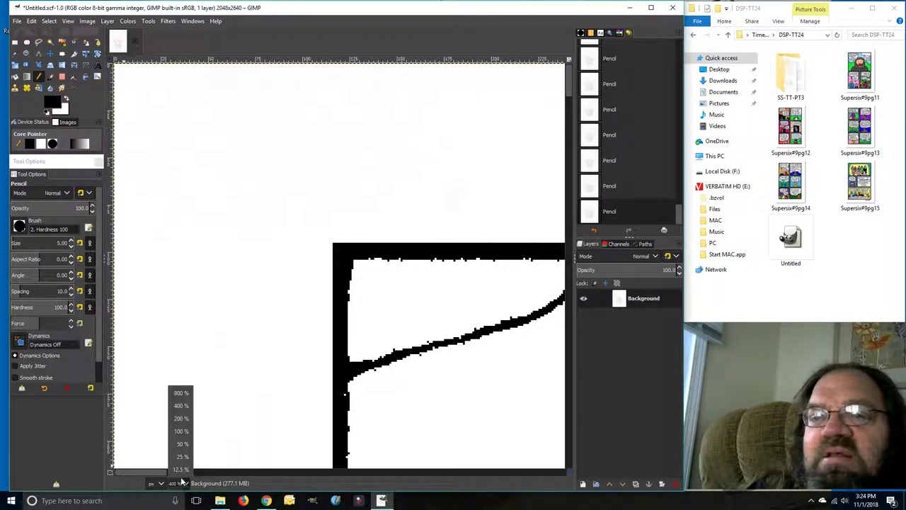
left_click(181, 394)
mouse_move(138, 475)
left_mouse_down()
mouse_move(152, 473)
mouse_move(142, 470)
left_mouse_up()
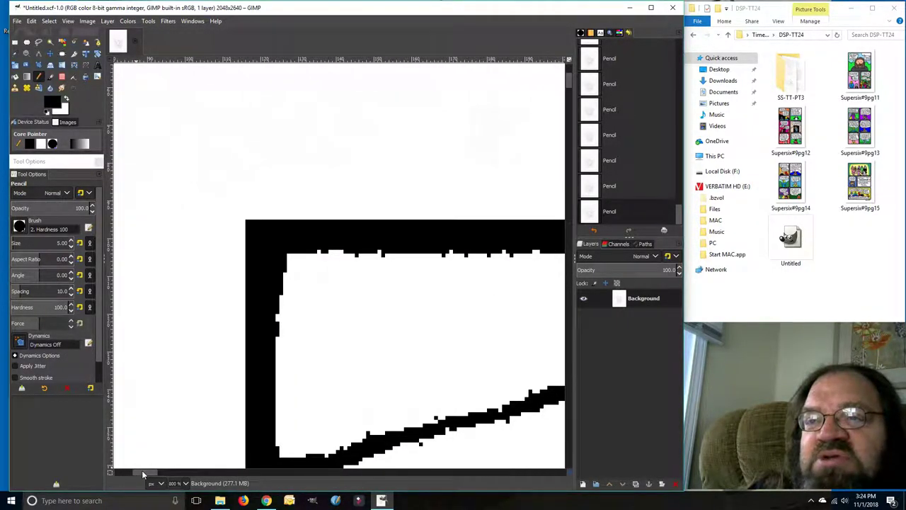
left_click(67, 100)
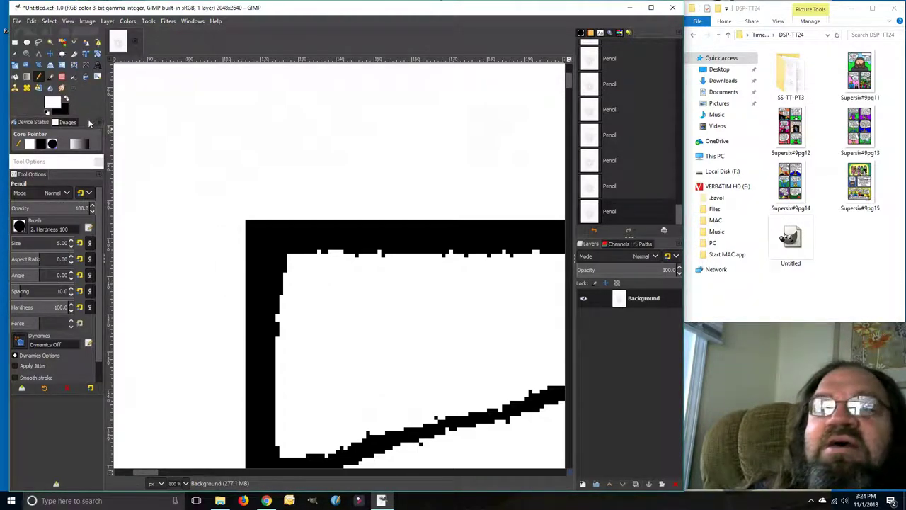
left_click(276, 248)
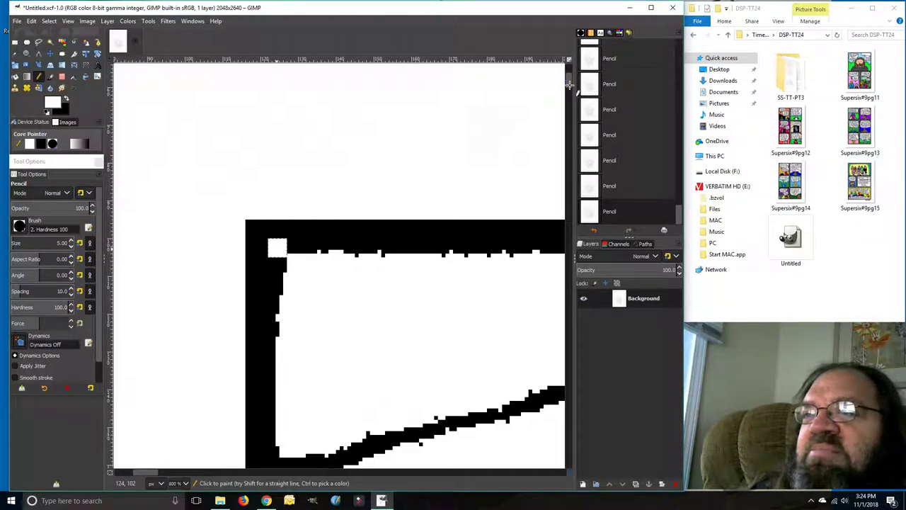
scroll(525, 322, "down", 10)
scroll(558, 449, "down", 5)
scroll(283, 370, "up", 3)
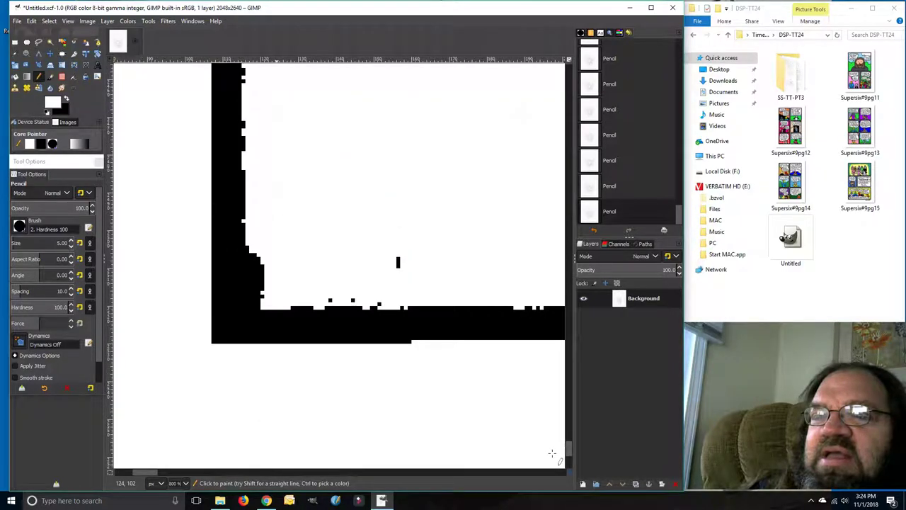
left_click(243, 326, "shift")
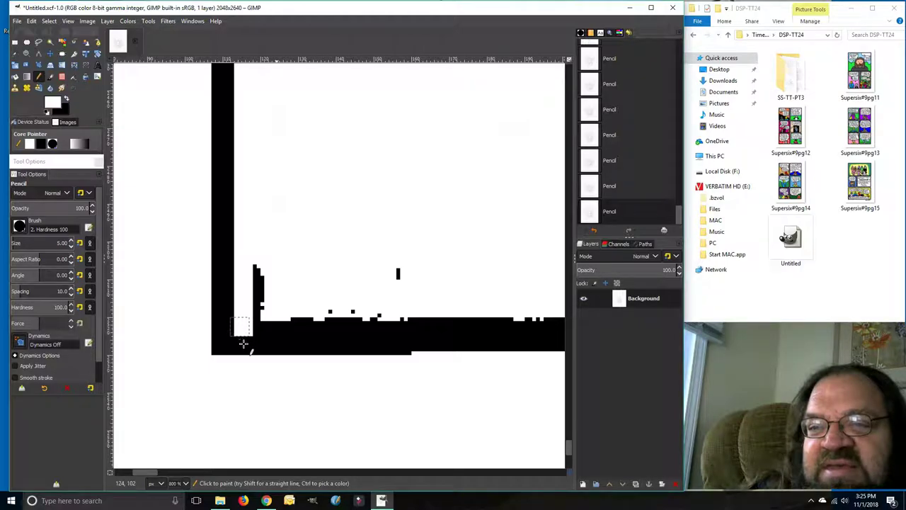
Continue the straight white Pencil line along the bottom border's inner edge to the lower-right corner
left_click_drag(149, 472, 533, 453)
scroll(316, 487, "down", 1)
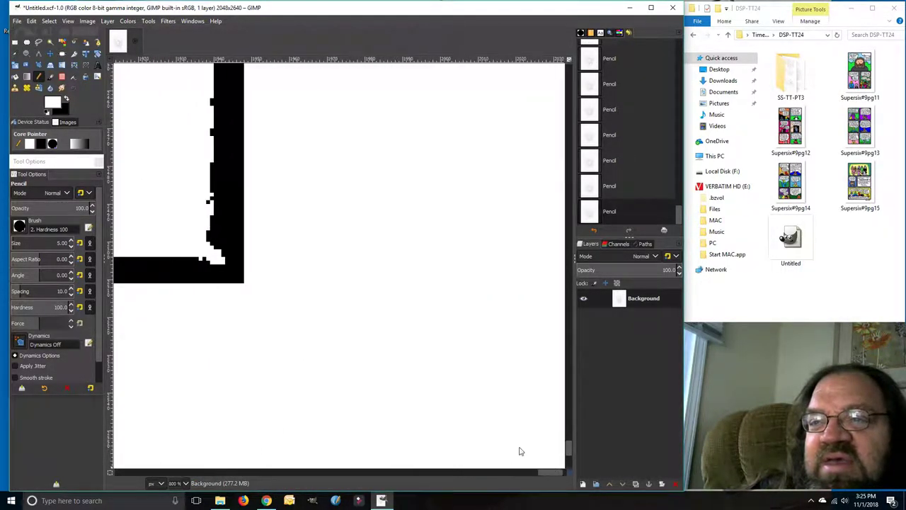
left_click(219, 260)
left_click(214, 263)
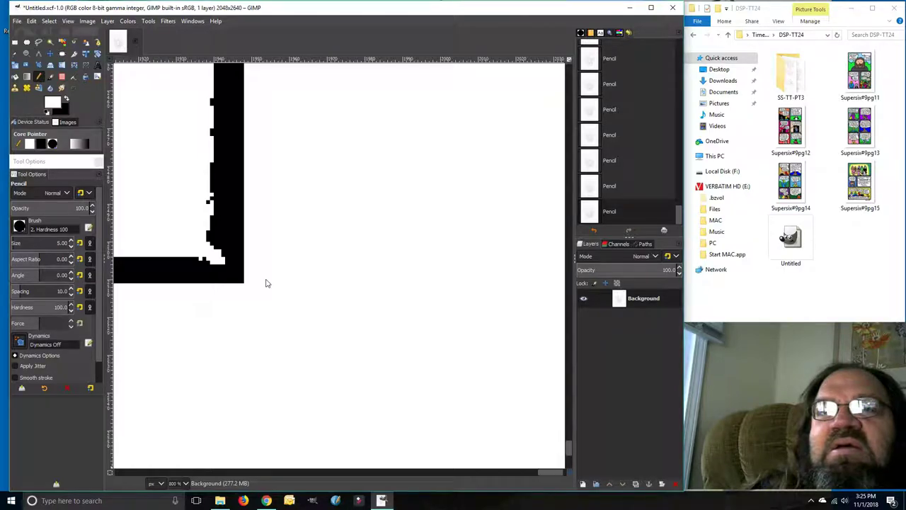
left_click_drag(553, 470, 143, 473)
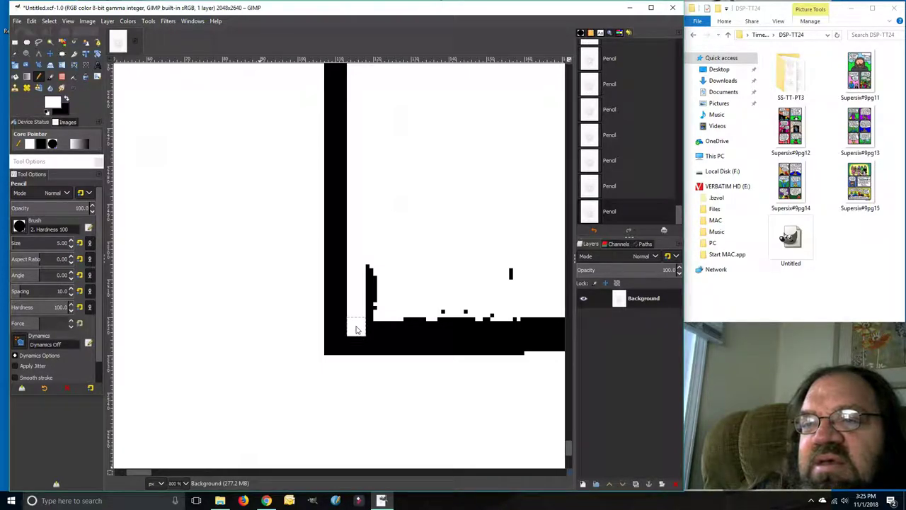
left_click_drag(136, 472, 567, 452)
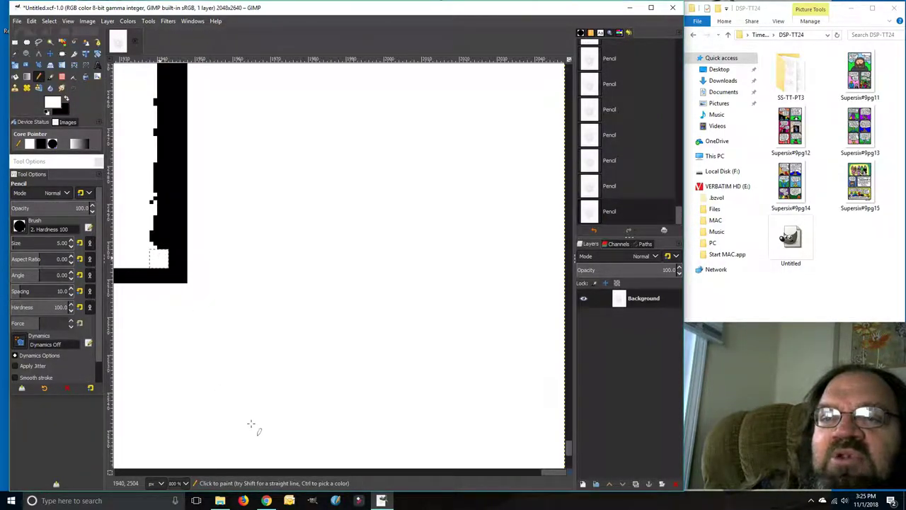
Trim the inner edges of the right and top borders with straight white Pencil lines, ending at the inner upper-left corner
mouse_move(566, 445)
left_mouse_down()
mouse_move(550, 391)
mouse_move(543, 226)
mouse_move(488, 84)
left_mouse_up()
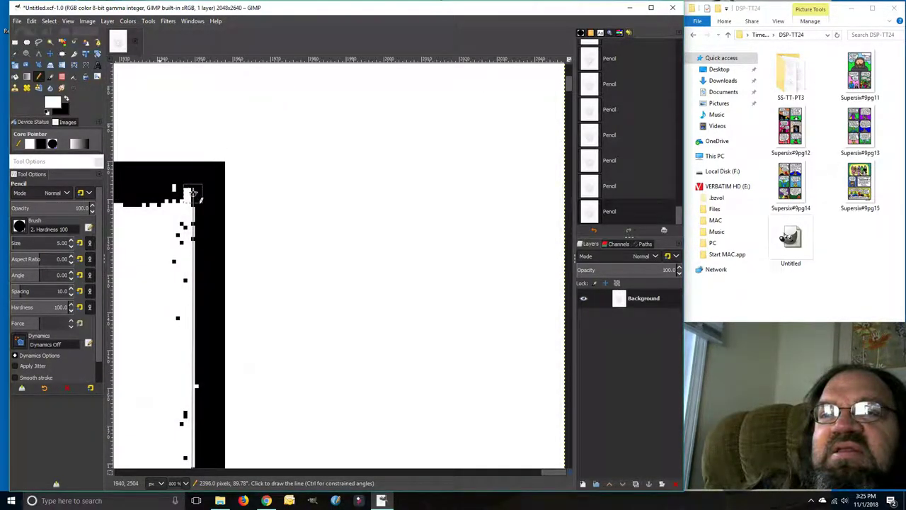
left_click(192, 194, "shift")
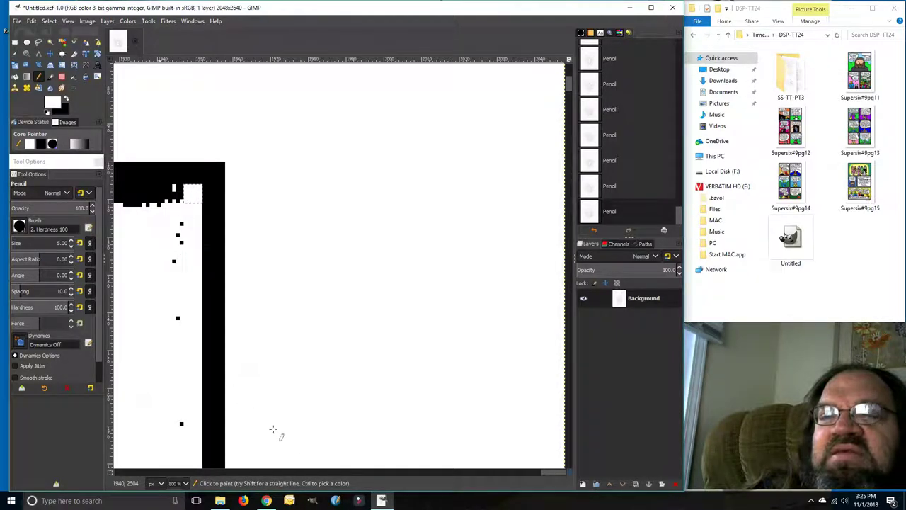
left_click_drag(569, 473, 139, 429)
scroll(139, 428, "right", 1)
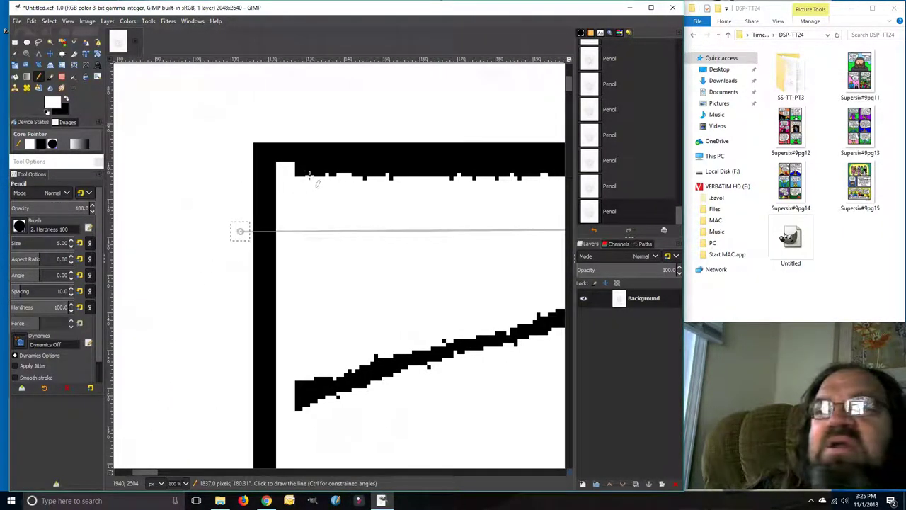
left_click(285, 170, "shift")
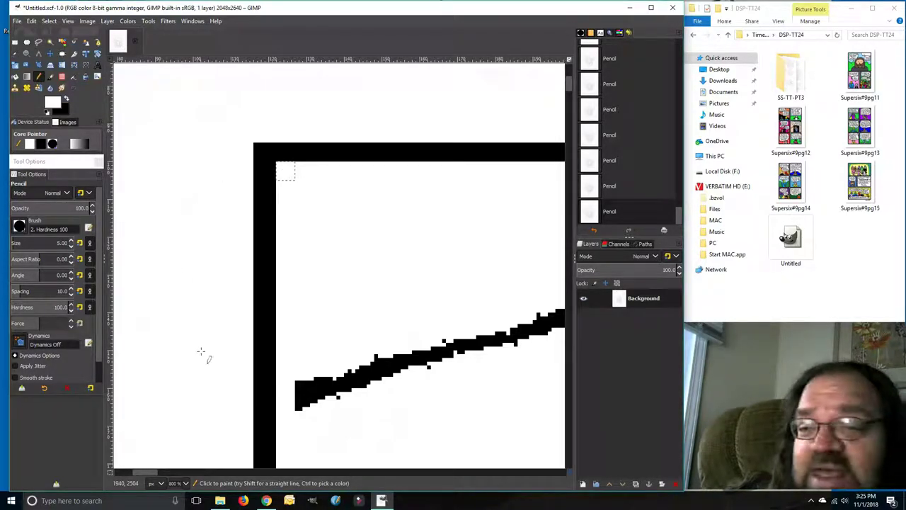
Paint out the leftover black specks inside the frame's upper-right corner with the white Pencil
left_click_drag(144, 473, 539, 417)
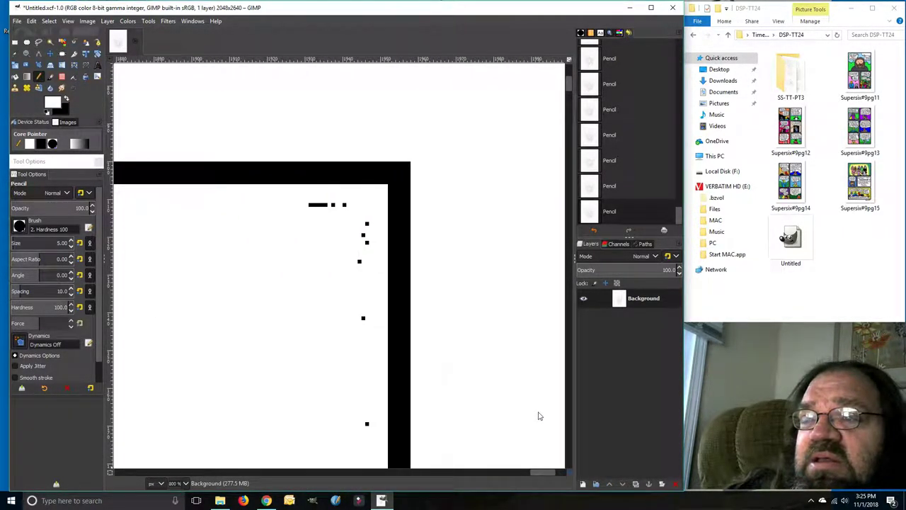
mouse_move(309, 211)
left_mouse_down()
mouse_move(323, 205)
mouse_move(361, 218)
mouse_move(357, 300)
left_mouse_up()
left_click(365, 425)
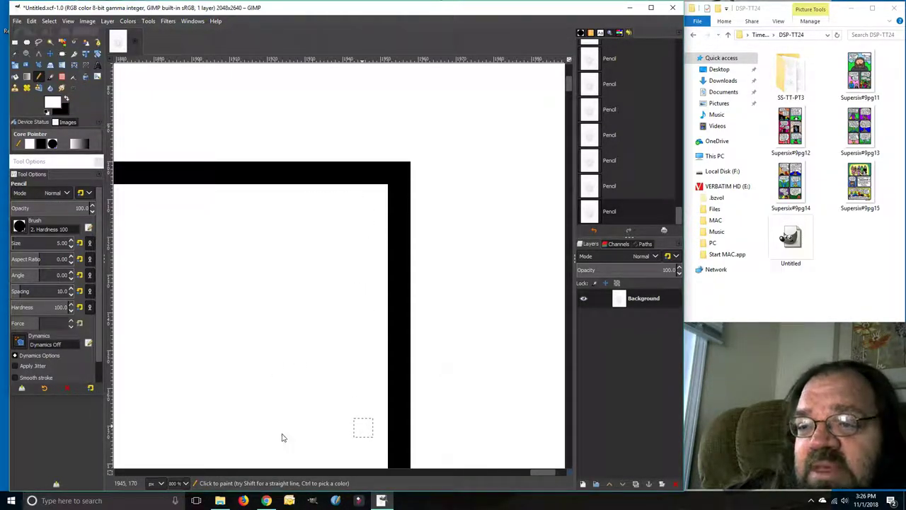
With a black Pencil at size 3, reconnect the lower curved line to the left border and fill the notches near that end
mouse_move(543, 472)
left_mouse_down()
mouse_move(205, 492)
mouse_move(146, 479)
left_mouse_up()
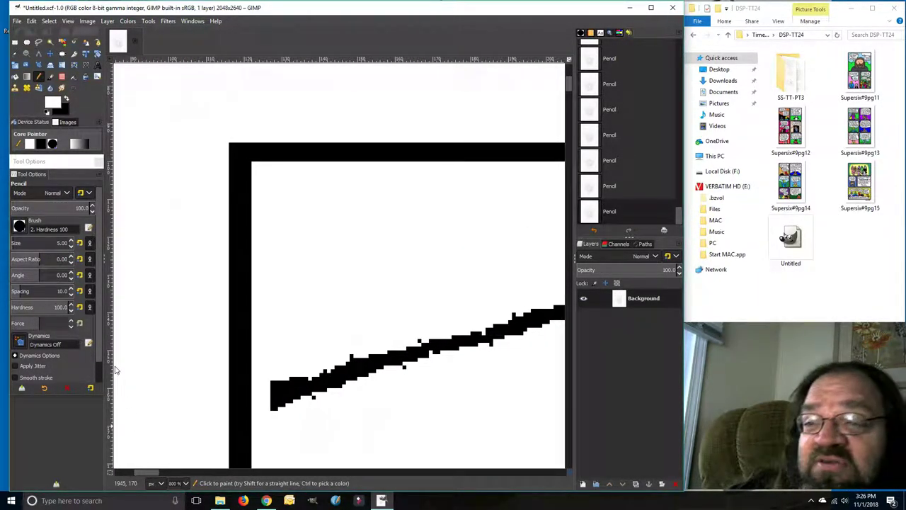
mouse_move(569, 82)
left_mouse_down()
mouse_move(572, 141)
mouse_move(571, 117)
left_mouse_up()
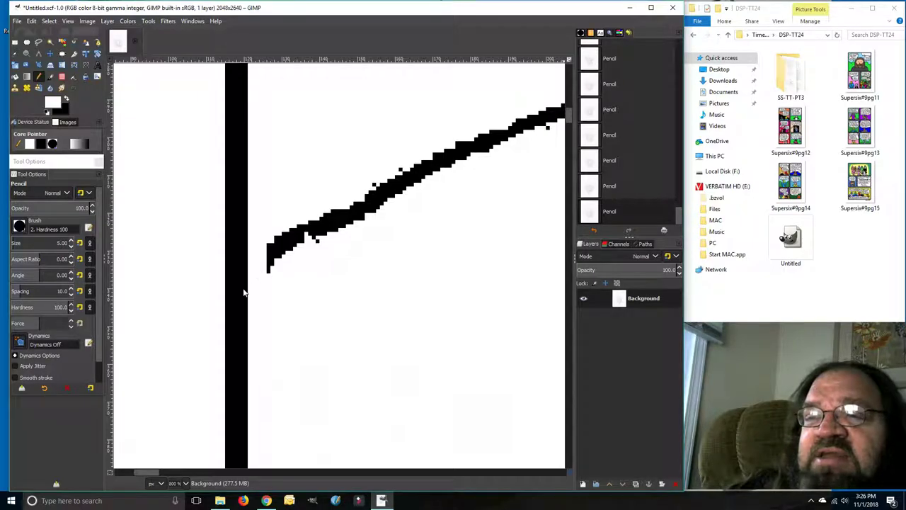
left_click(67, 100)
left_click_drag(282, 248, 242, 290)
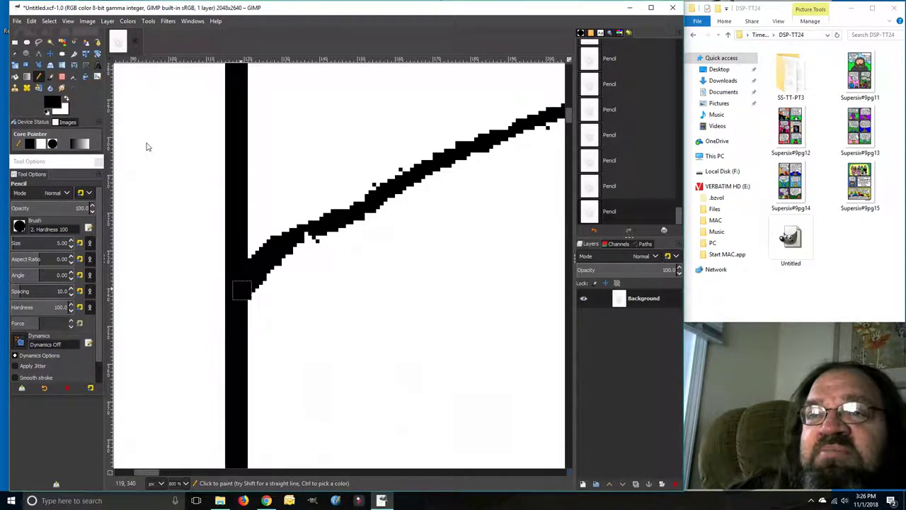
left_click(606, 195)
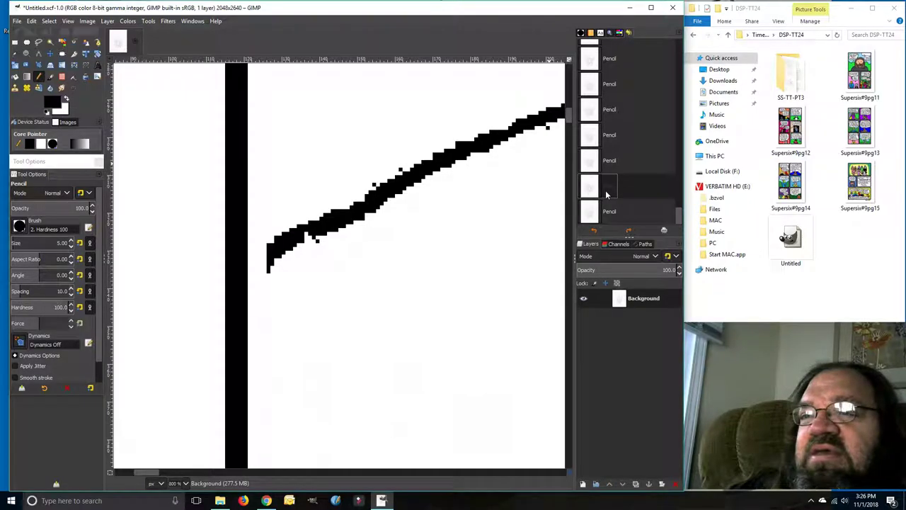
left_click(71, 246)
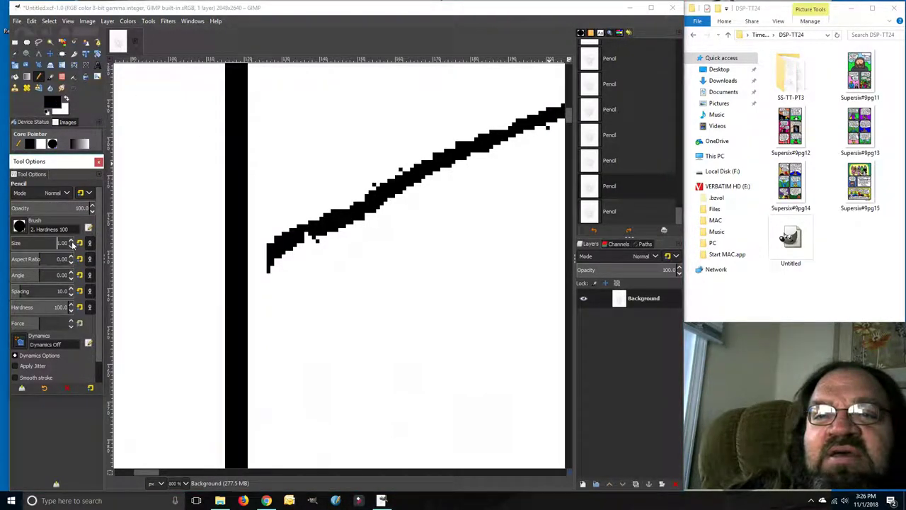
left_click_drag(282, 248, 241, 289)
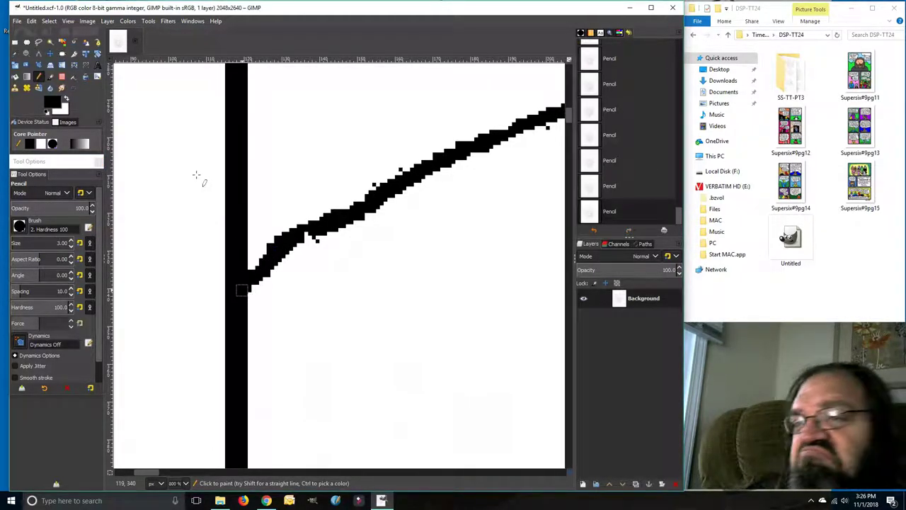
left_click_drag(289, 242, 340, 220)
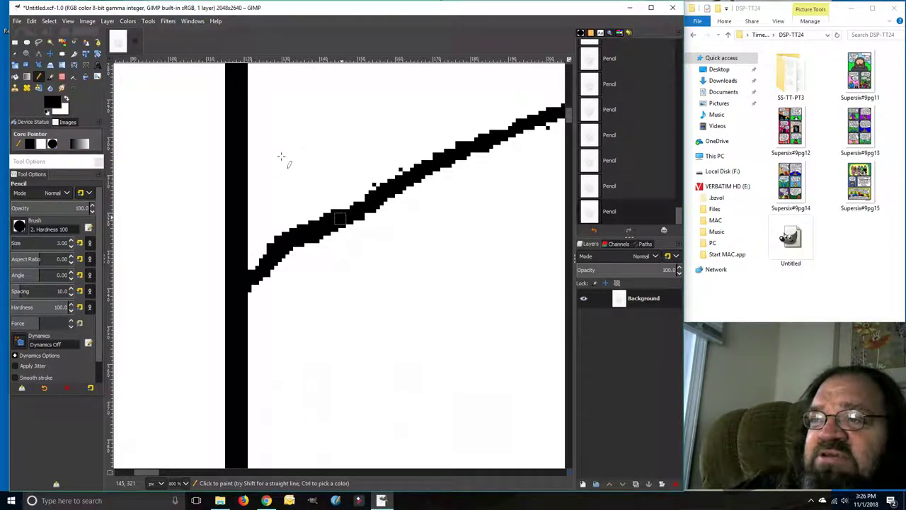
Thicken the upper curved line's peak and the downward stroke following it with the black Pencil
left_click_drag(569, 113, 571, 63)
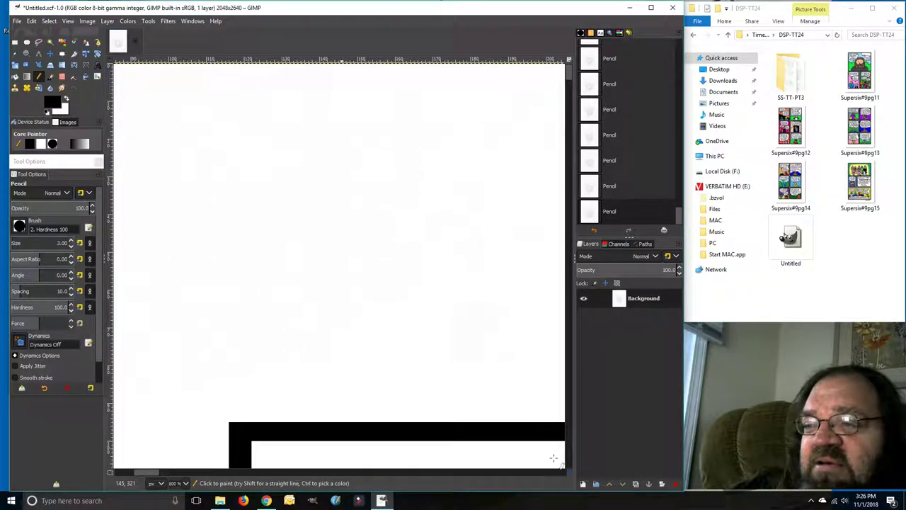
left_click_drag(571, 473, 568, 472)
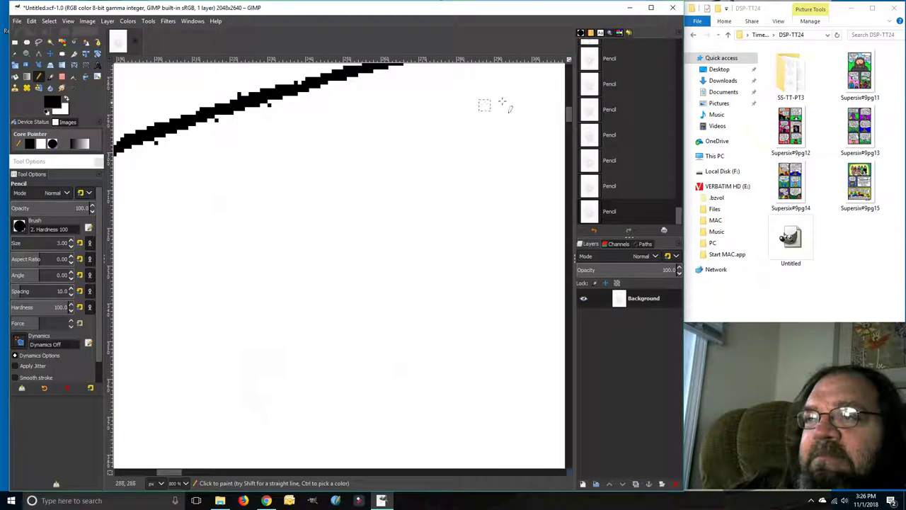
mouse_move(571, 111)
left_mouse_down()
mouse_move(569, 84)
mouse_move(568, 96)
mouse_move(566, 88)
mouse_move(480, 113)
left_mouse_up()
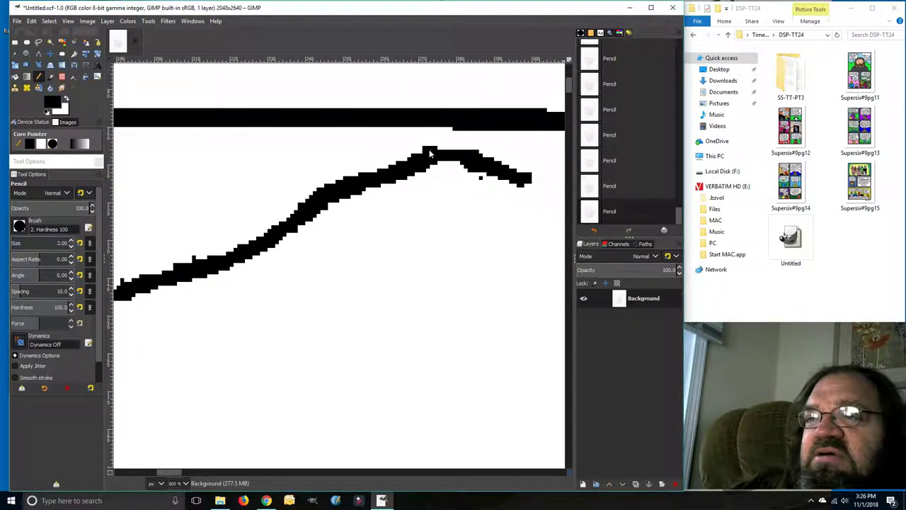
mouse_move(429, 151)
left_mouse_down()
mouse_move(465, 152)
mouse_move(480, 174)
mouse_move(539, 184)
left_mouse_up()
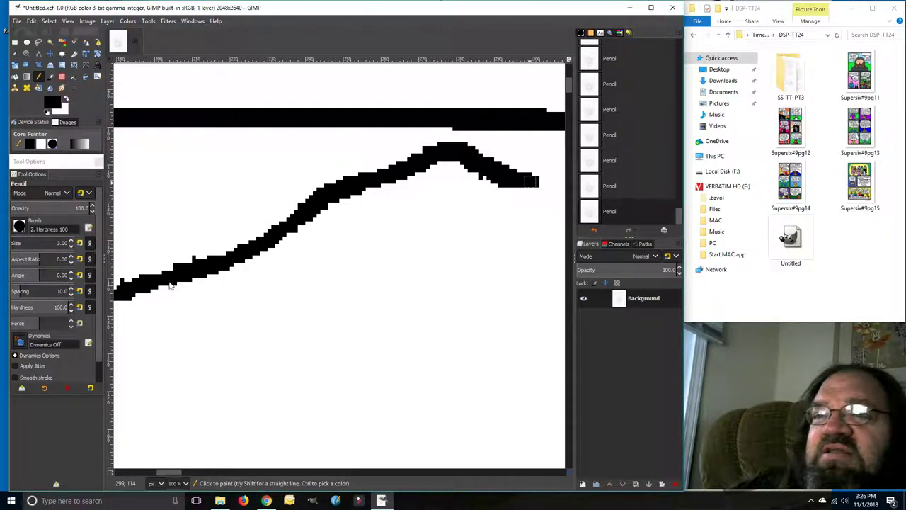
Swap the foreground to white and trim the specks and rough edges along the upper curved line toward its left end
left_click(66, 98)
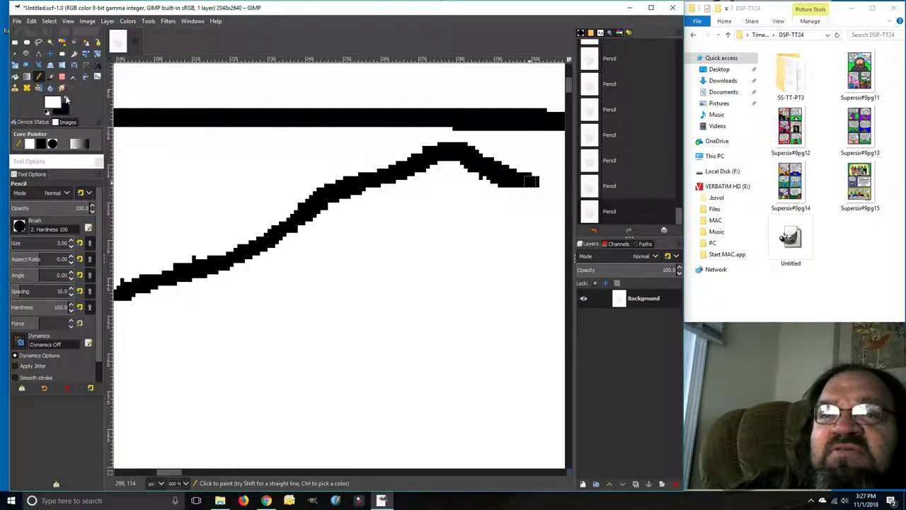
left_click_drag(194, 254, 190, 256)
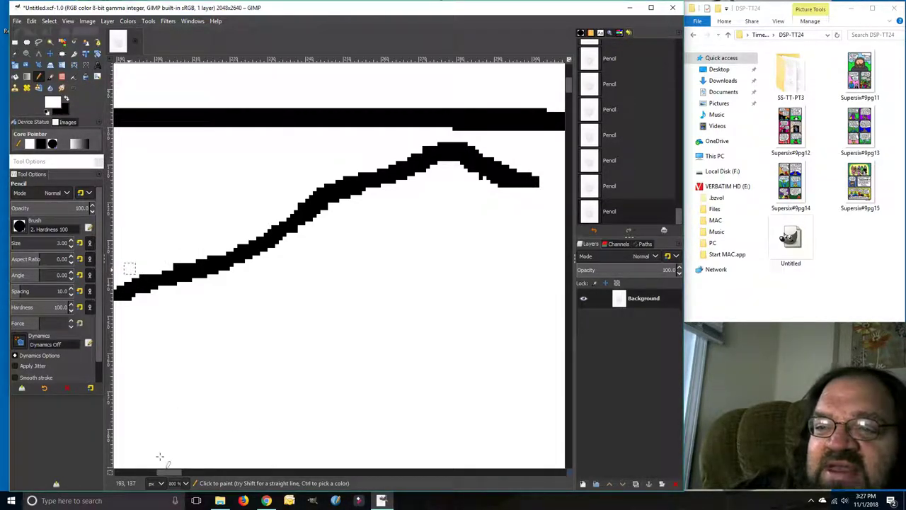
scroll(171, 472, "left", 5)
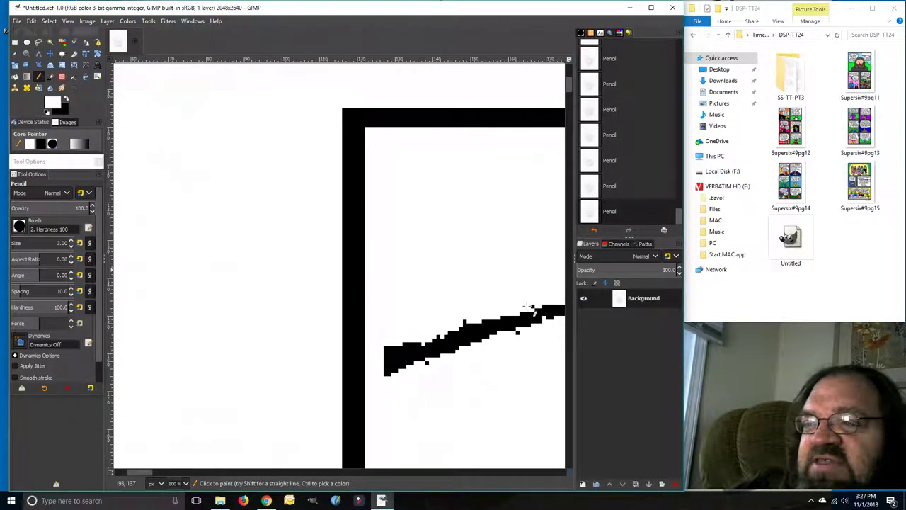
left_click_drag(525, 306, 388, 347)
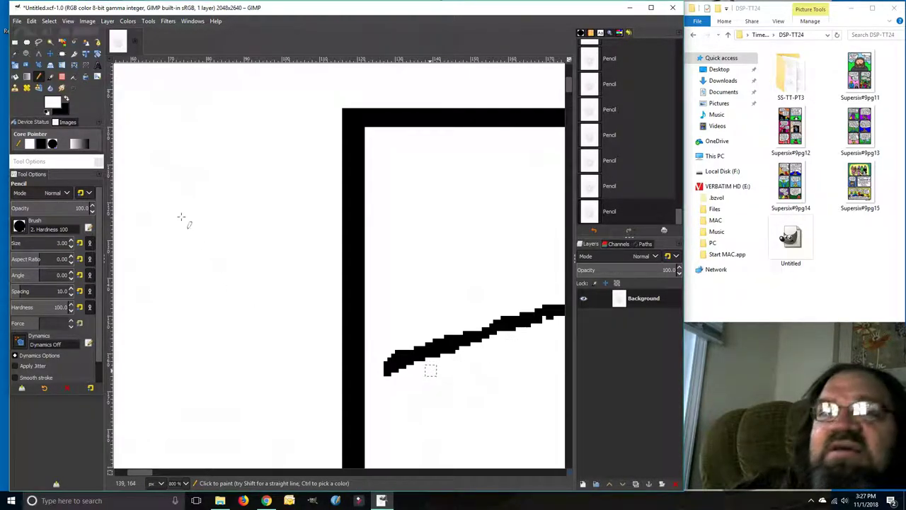
Swap the foreground back to black and reconnect the upper curved line to the left border with the Pencil, smoothing its lower edge
left_click(66, 97)
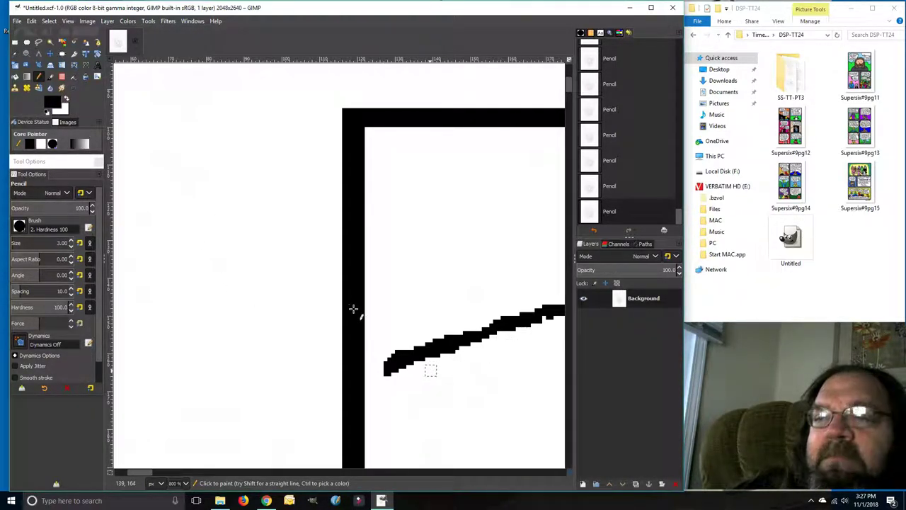
mouse_move(386, 370)
left_mouse_down()
mouse_move(358, 397)
mouse_move(403, 360)
mouse_move(447, 347)
left_mouse_up()
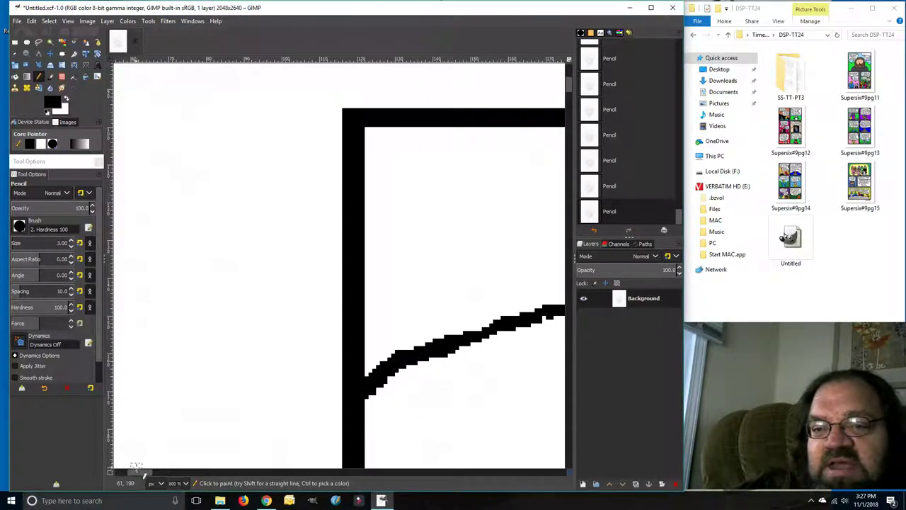
left_click_drag(136, 470, 157, 480)
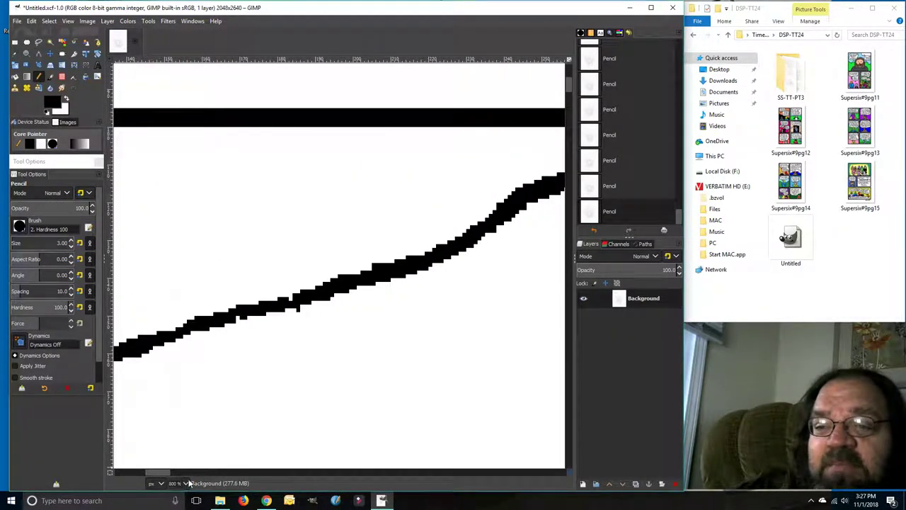
left_click(187, 484)
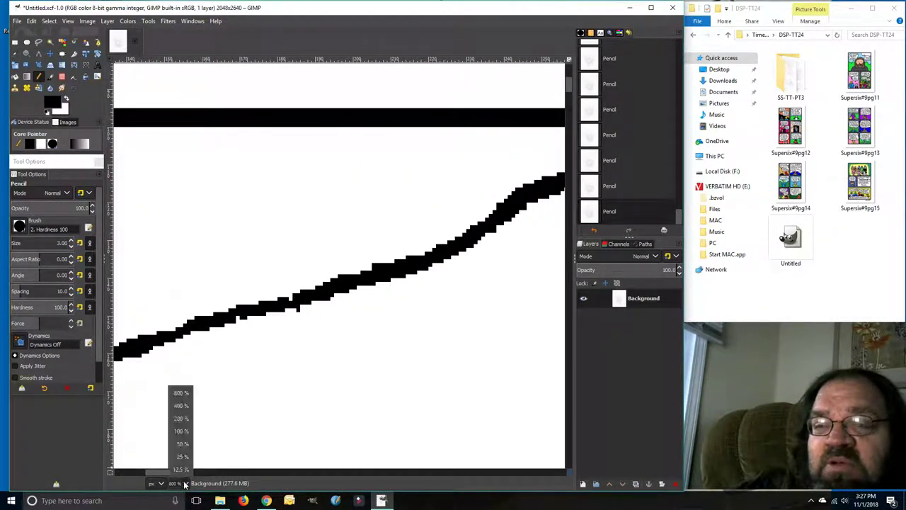
Swap the foreground to white and erase the stray specks among the short strokes around the central face with the Pencil
left_click(179, 406)
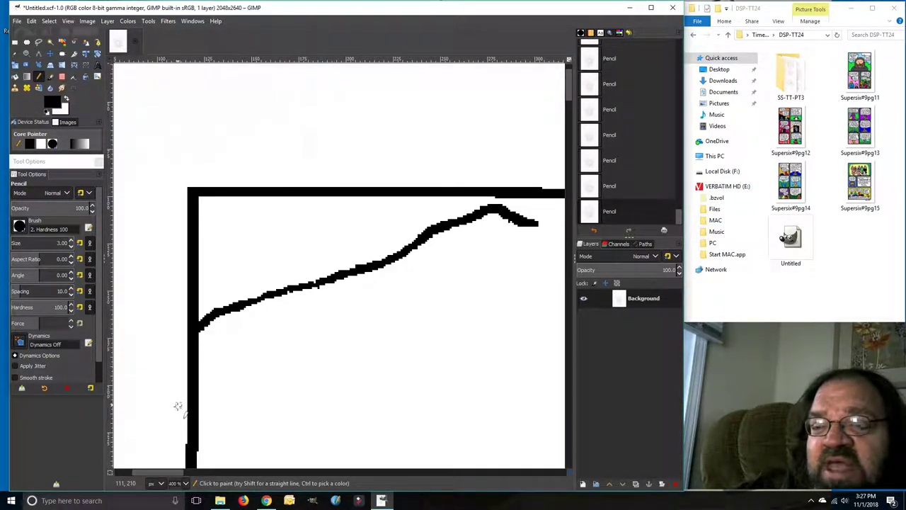
left_click(186, 483)
left_click(179, 429)
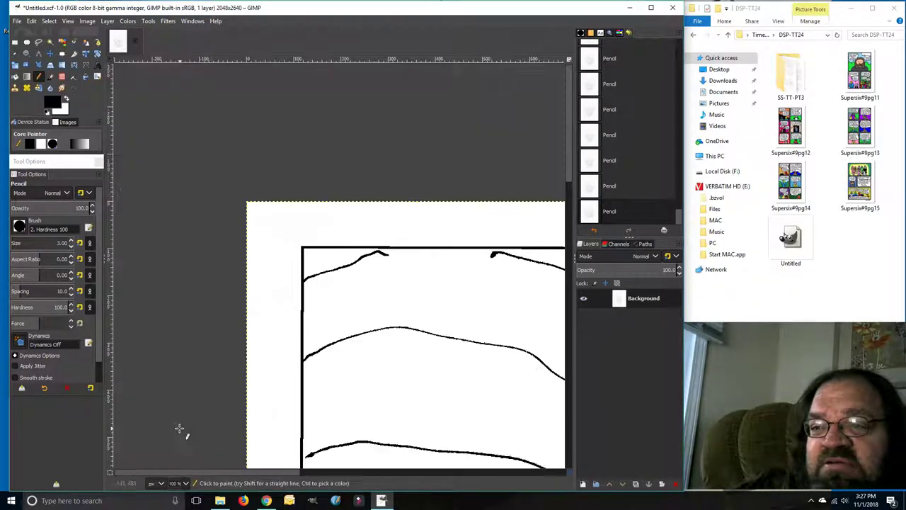
scroll(283, 381, "down", 5)
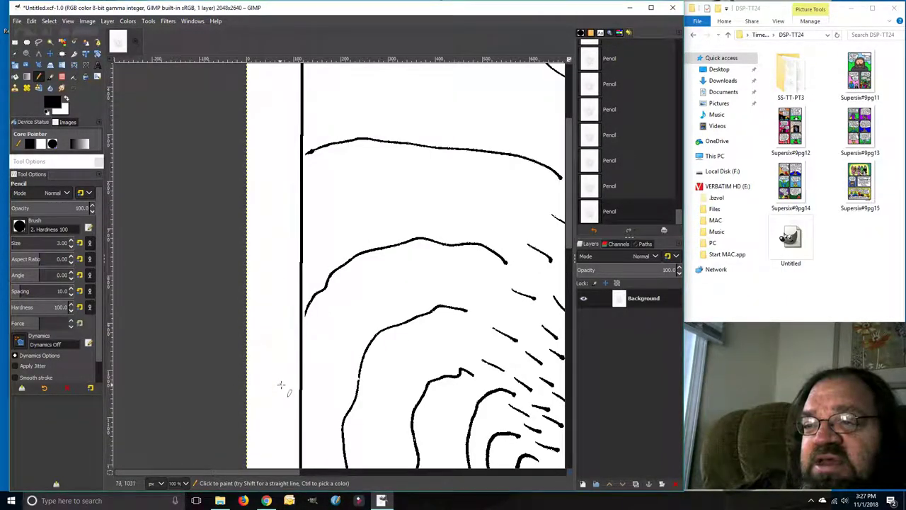
scroll(281, 385, "down", 2)
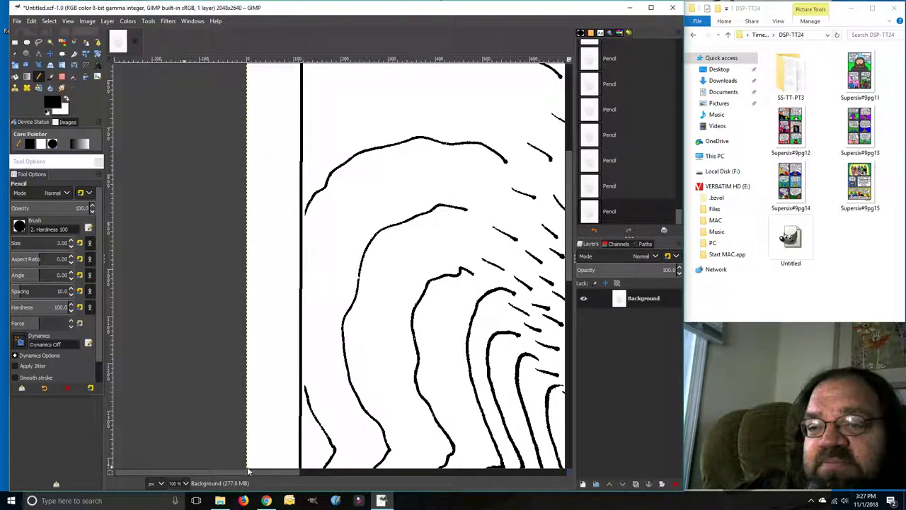
mouse_move(250, 473)
left_mouse_down()
mouse_move(393, 471)
mouse_move(379, 470)
left_mouse_up()
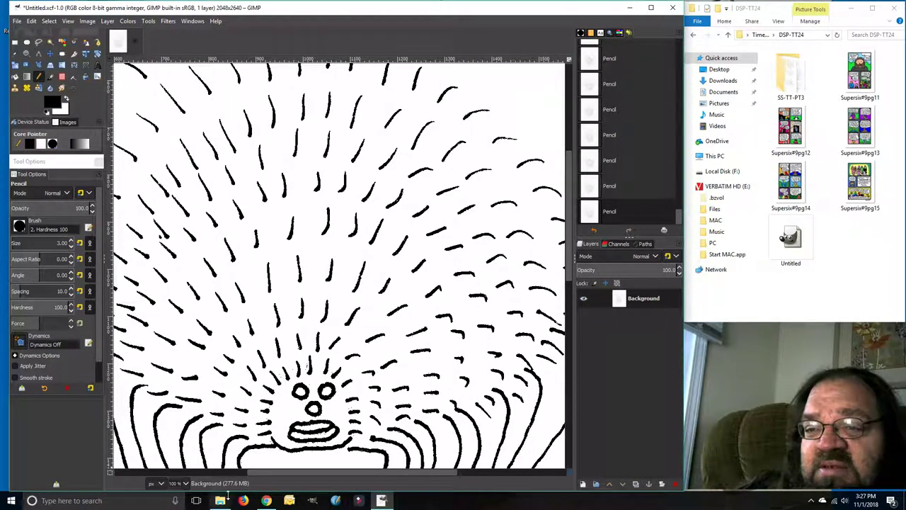
left_click_drag(571, 253, 568, 284)
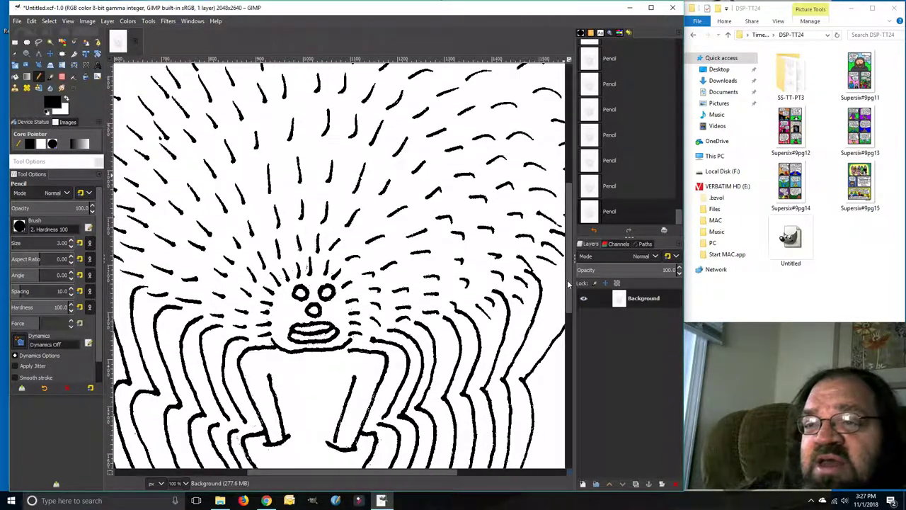
left_click(186, 483)
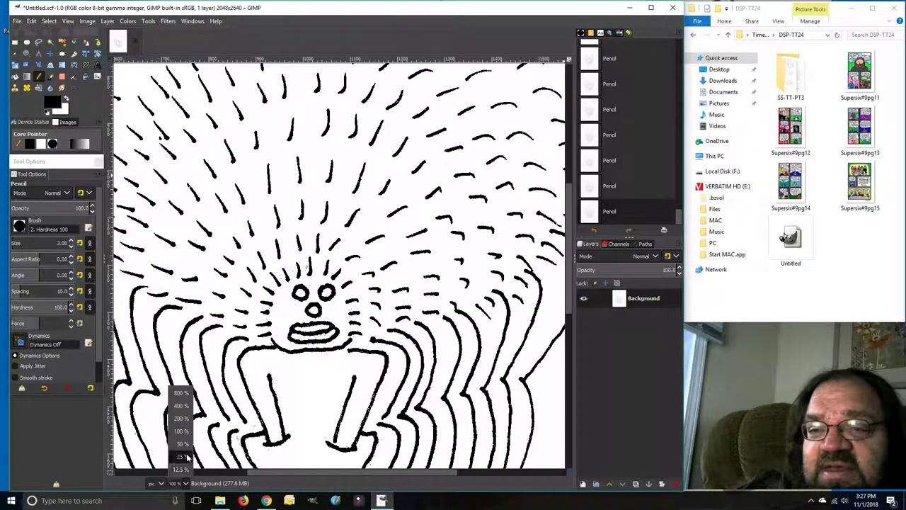
left_click(182, 406)
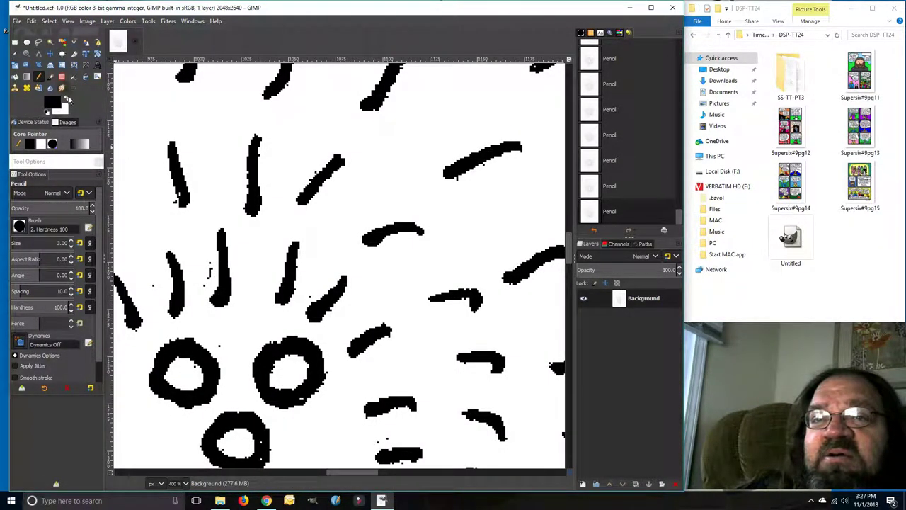
key("x")
mouse_move(206, 247)
left_mouse_down()
mouse_move(202, 288)
mouse_move(212, 268)
left_mouse_up()
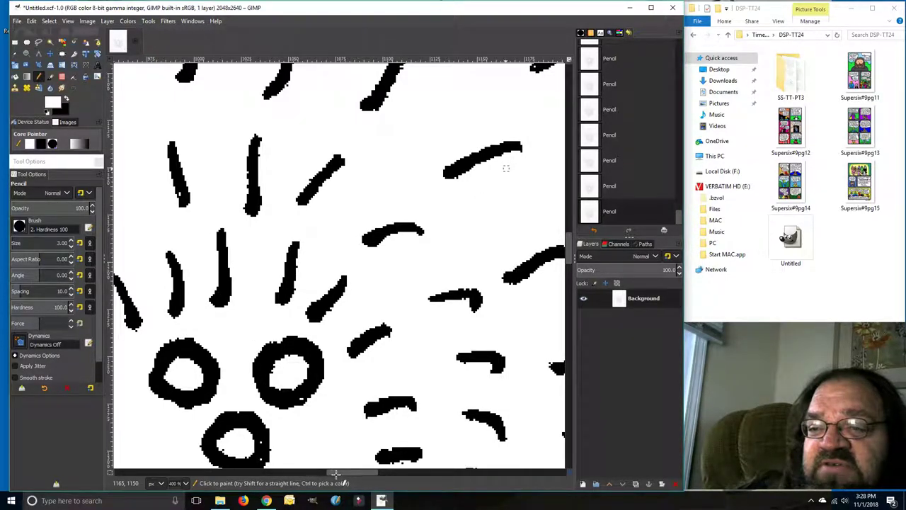
Erase the stray mark and dots just inside the frame's lower-left corner and along its lower border with the white Pencil
left_click_drag(335, 472, 124, 507)
scroll(202, 320, "down", 5)
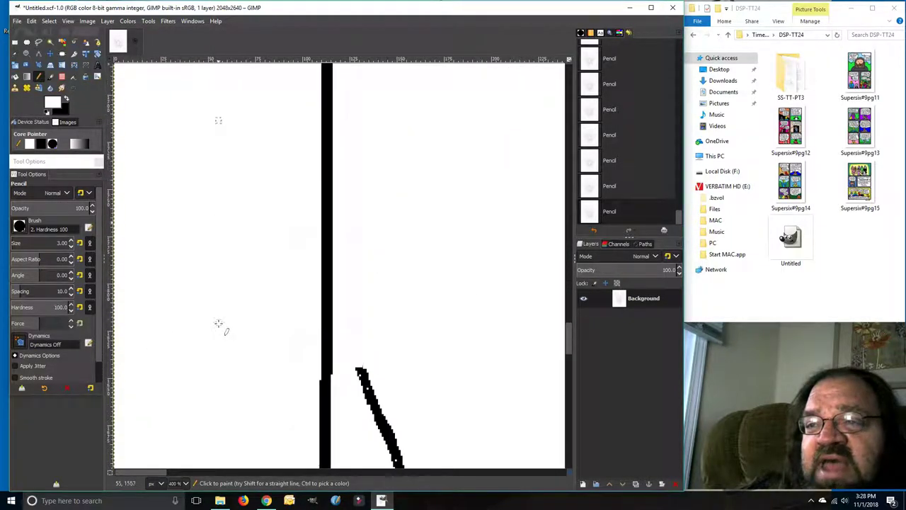
scroll(219, 324, "down", 5)
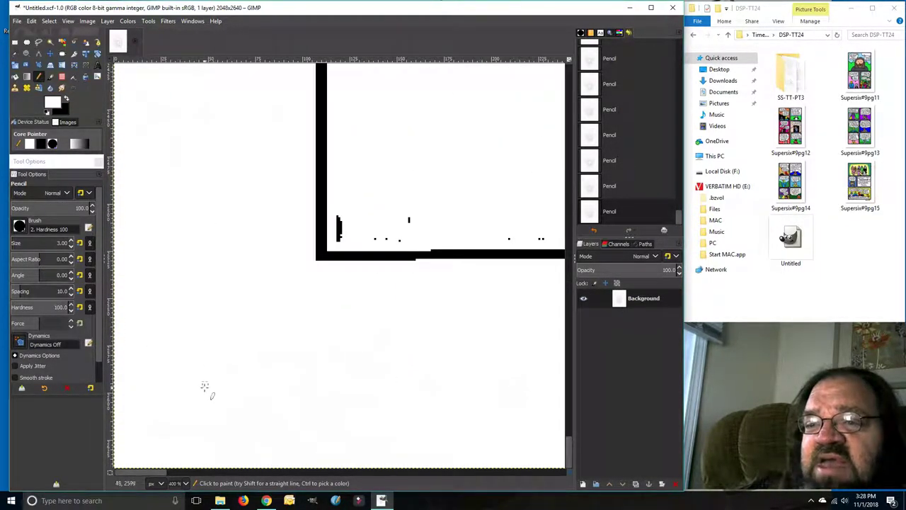
scroll(131, 475, "right", 3)
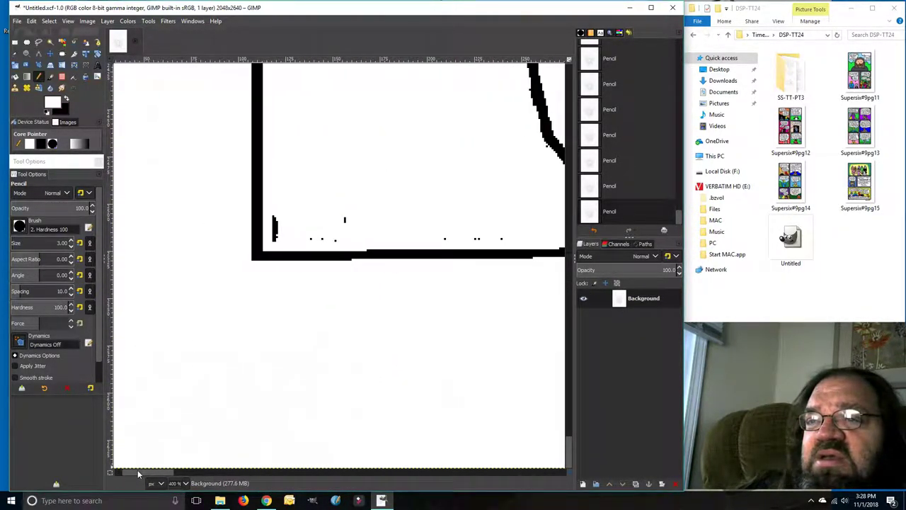
mouse_move(276, 216)
left_mouse_down()
mouse_move(276, 243)
mouse_move(279, 226)
mouse_move(330, 242)
left_mouse_up()
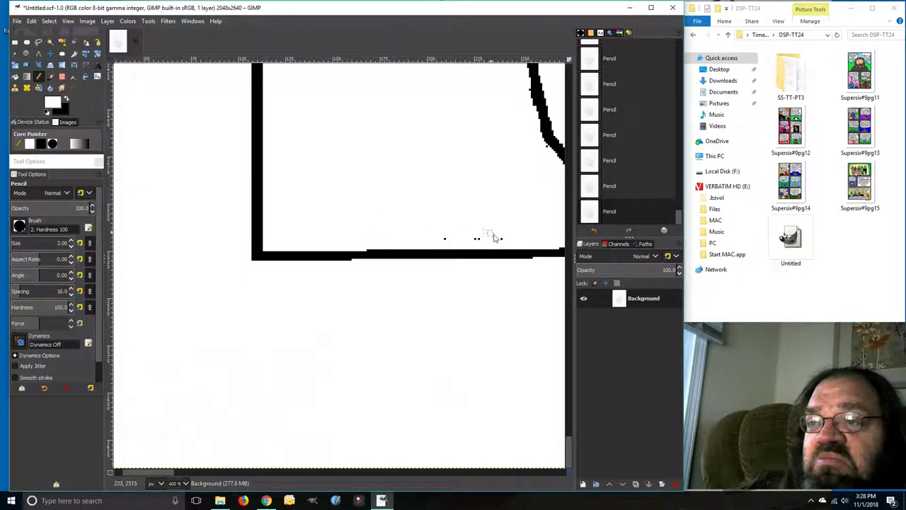
left_click_drag(481, 242, 440, 238)
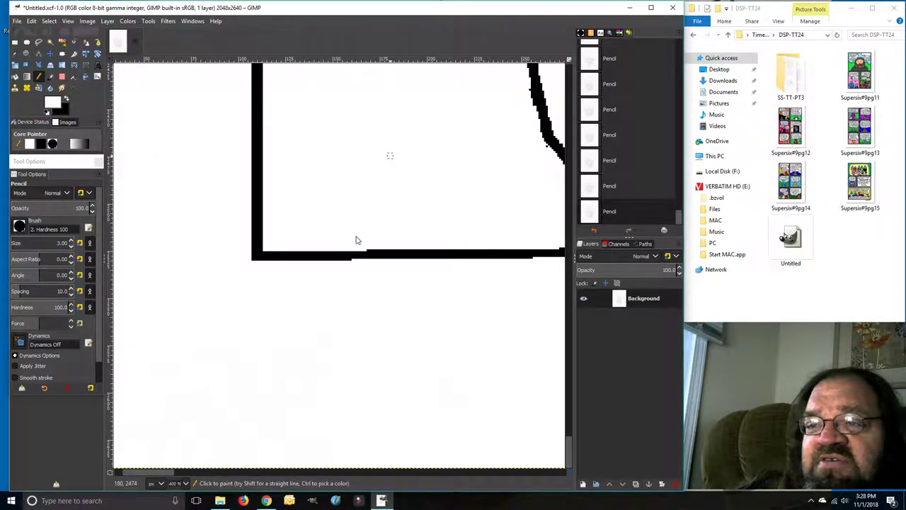
Swap the foreground to black and fill the white notches in the inner edge of the frame's left border
mouse_move(568, 445)
left_mouse_down()
mouse_move(568, 383)
mouse_move(546, 350)
mouse_move(544, 371)
left_mouse_up()
scroll(532, 368, "down", 3)
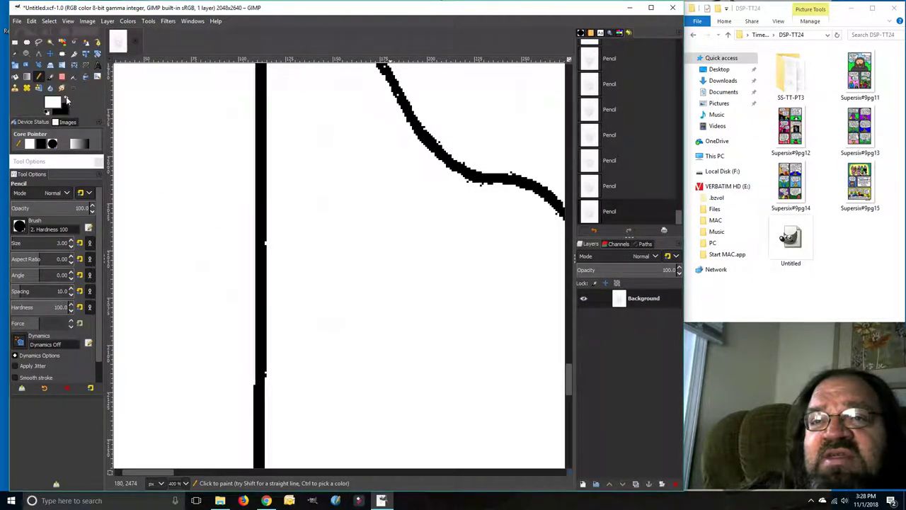
left_click(66, 100)
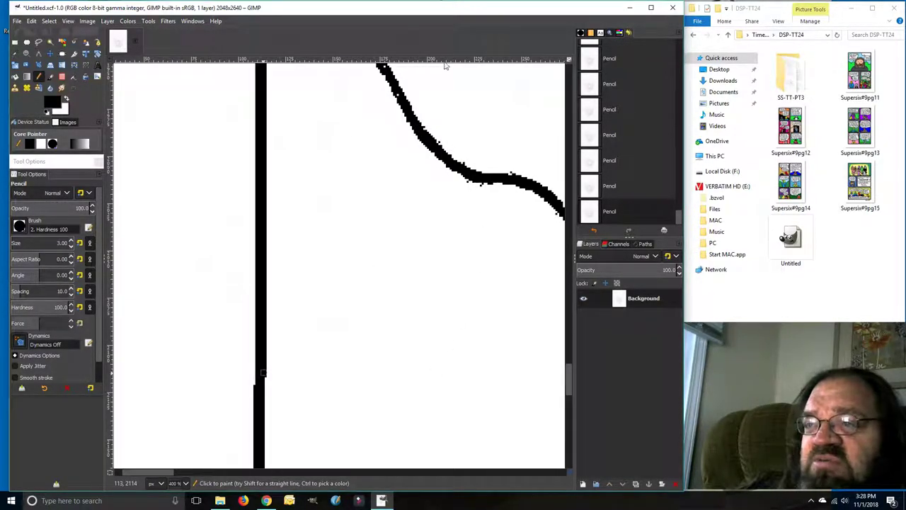
mouse_move(170, 472)
left_mouse_down()
mouse_move(221, 490)
mouse_move(157, 489)
left_mouse_up()
left_click_drag(569, 312, 555, 447)
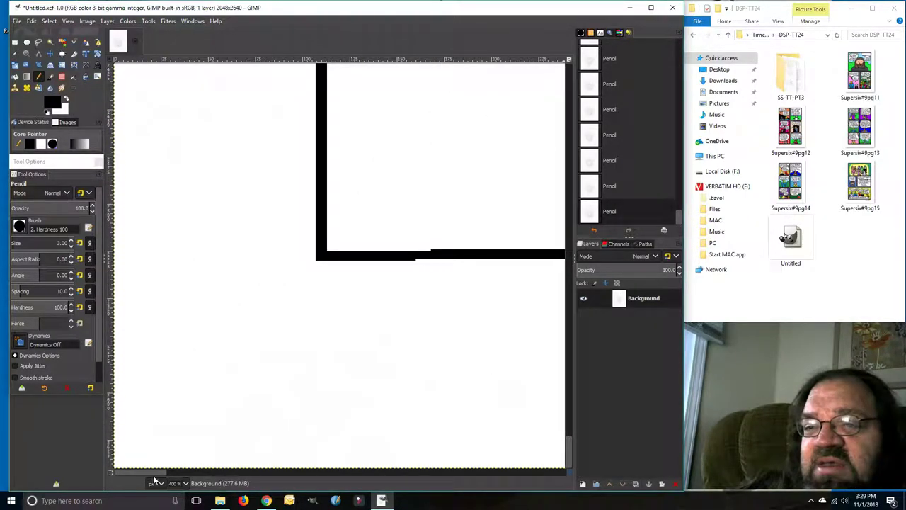
left_click_drag(145, 470, 198, 470)
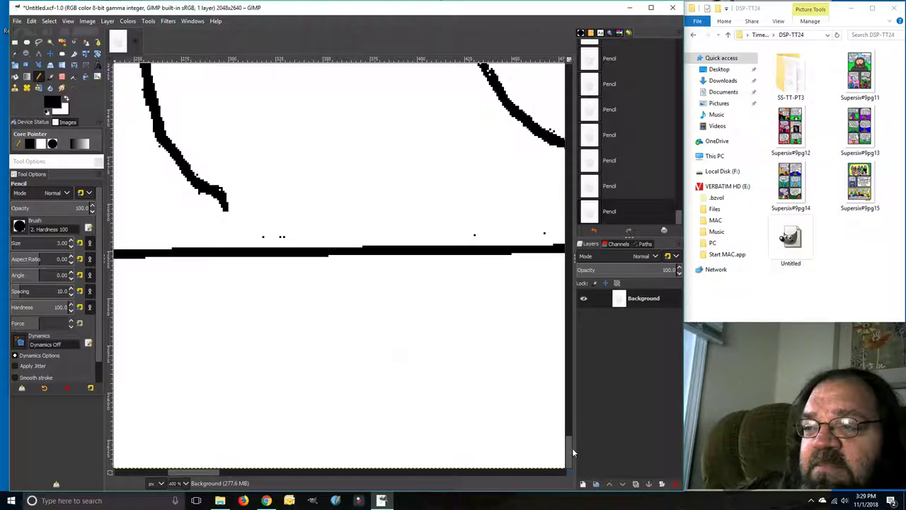
mouse_move(570, 447)
left_mouse_down()
mouse_move(575, 385)
mouse_move(548, 73)
left_mouse_up()
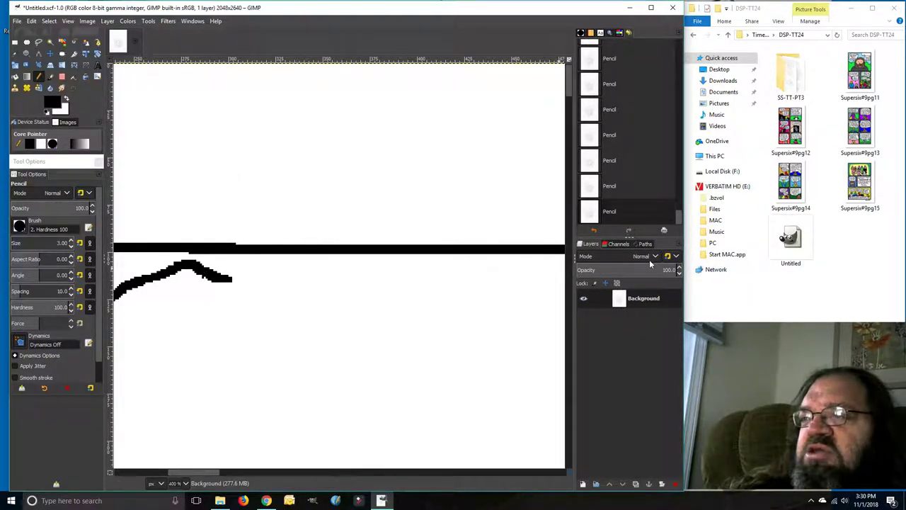
left_click(794, 244)
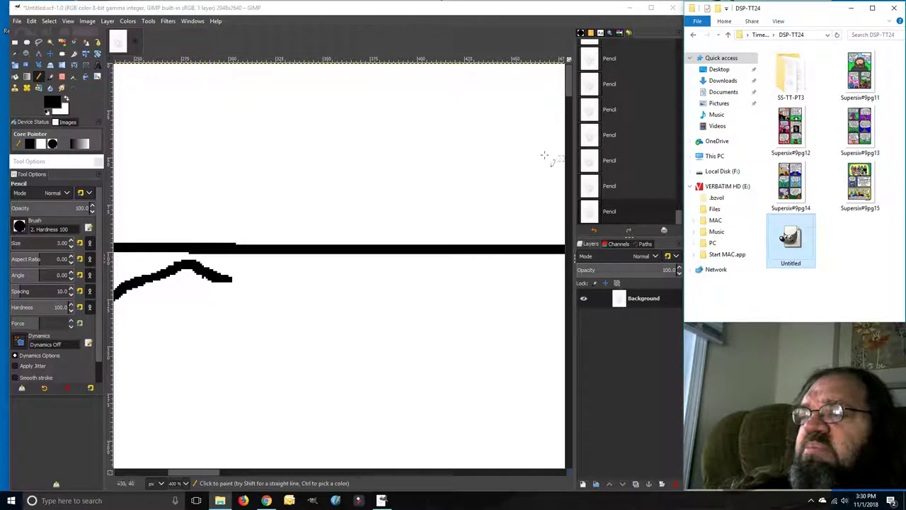
Export the page to the DSP-TT24 folder as DSP-TT24-01.tiff with no compression
left_click(17, 22)
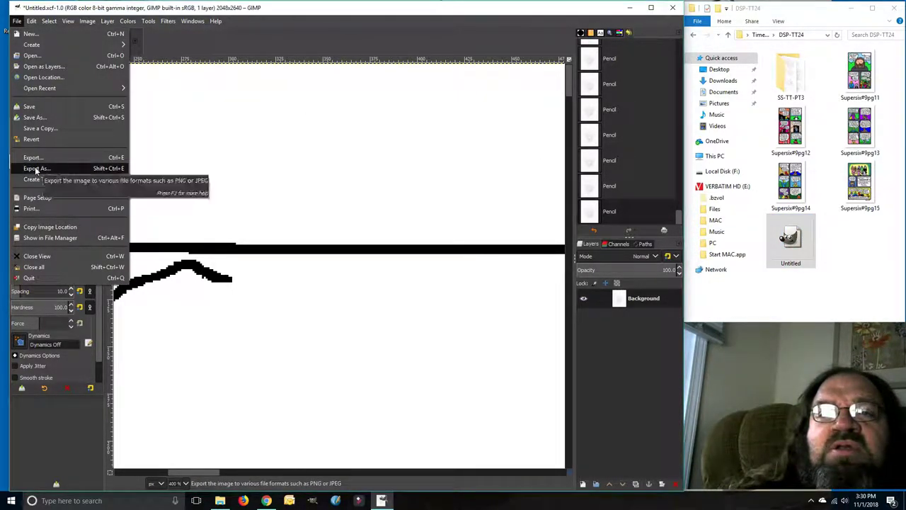
left_click(35, 169)
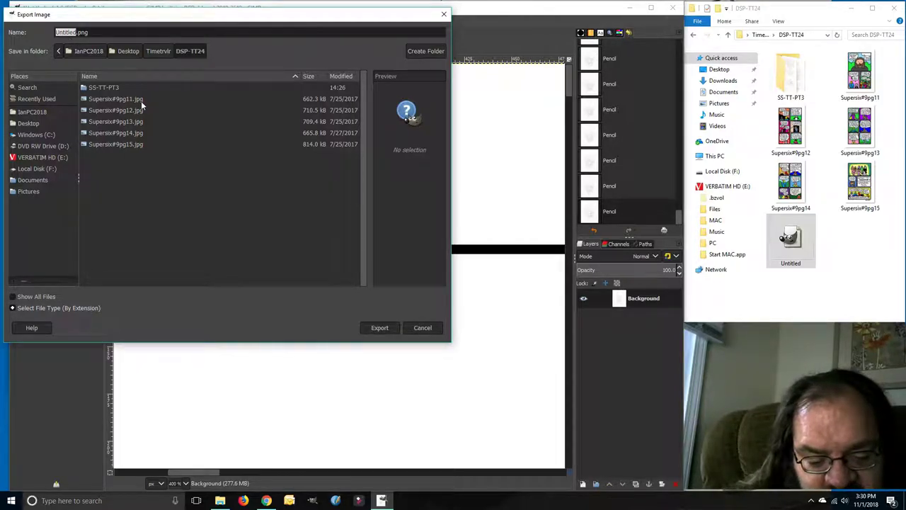
type("DS")
type("P-T")
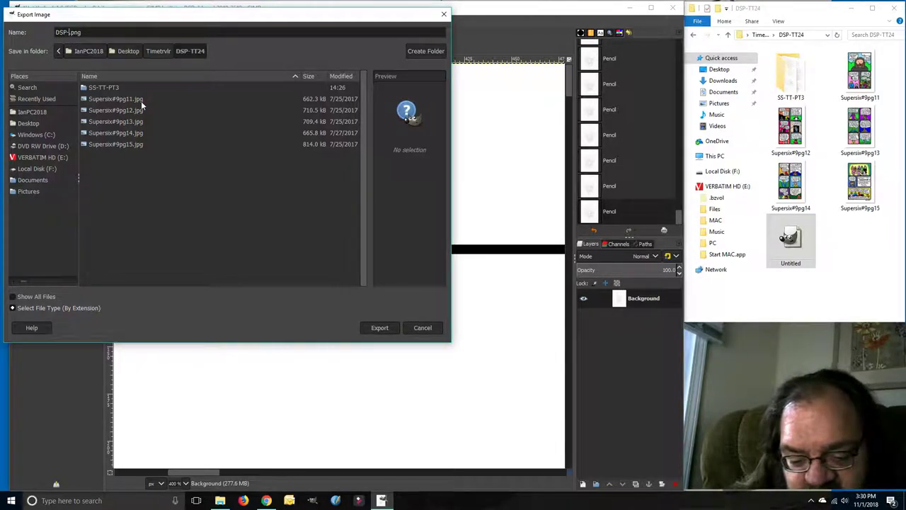
type("T")
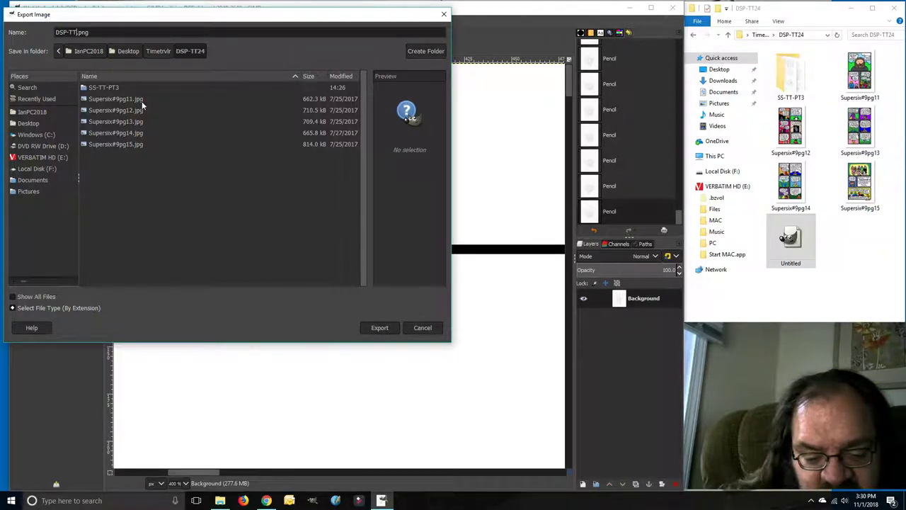
type("2")
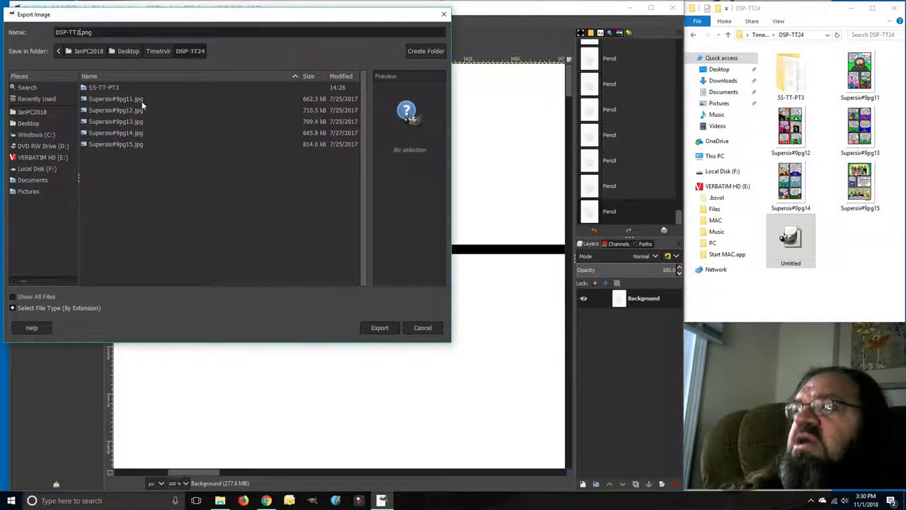
type("4")
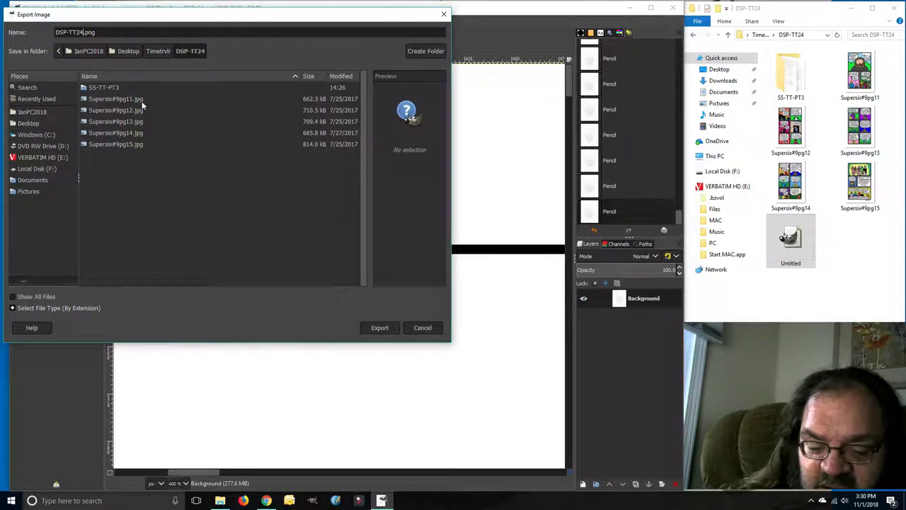
type("-01")
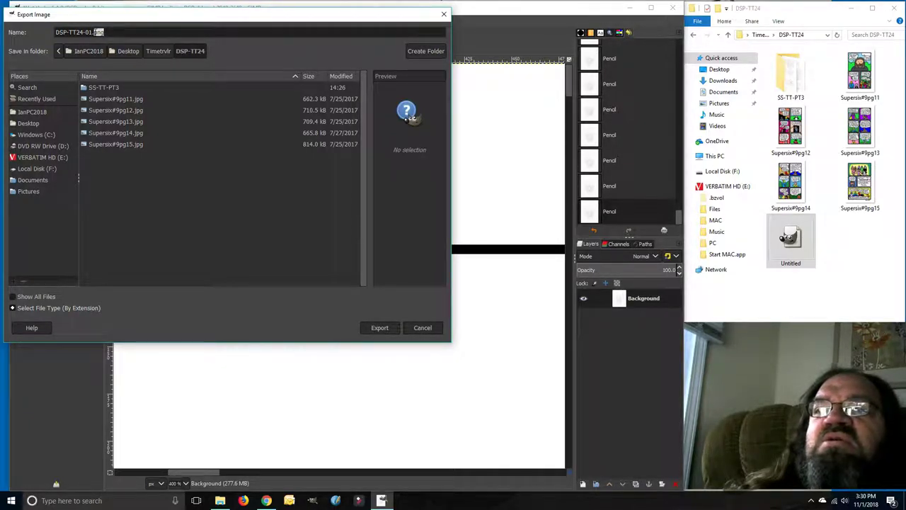
key("shift+Right")
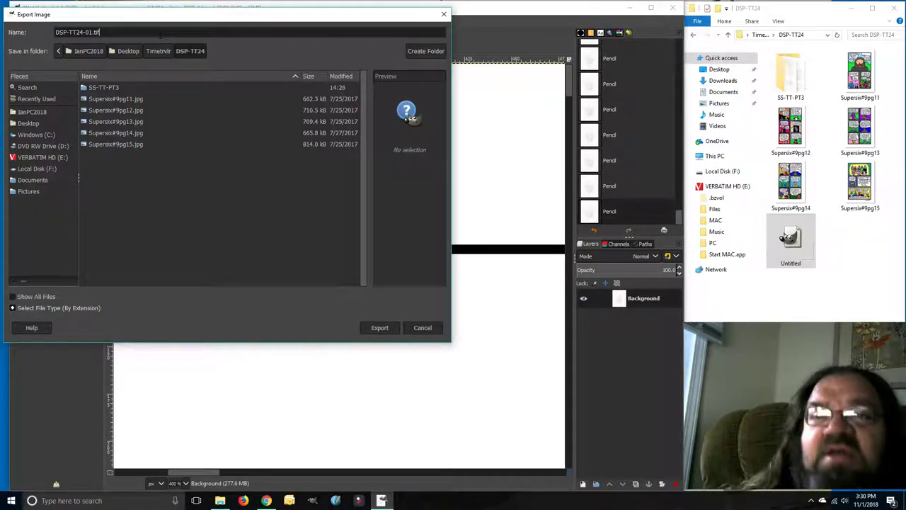
type("f")
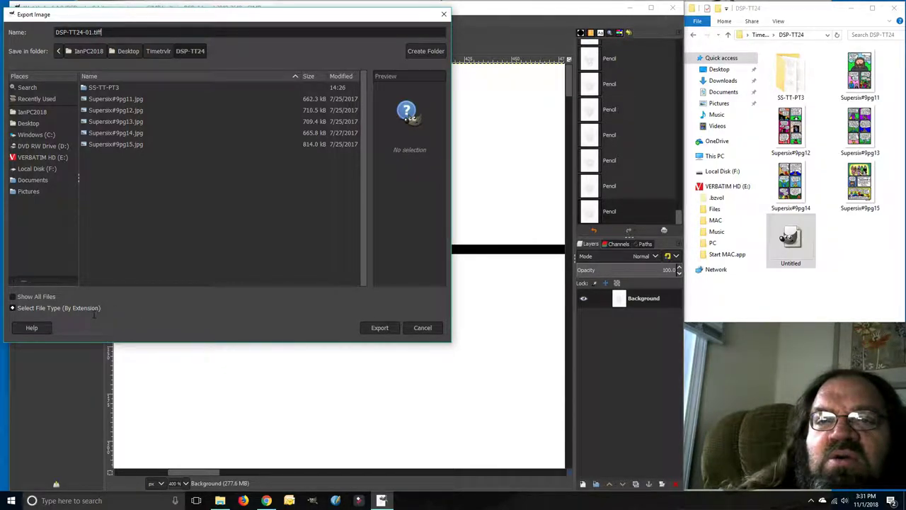
left_click(379, 328)
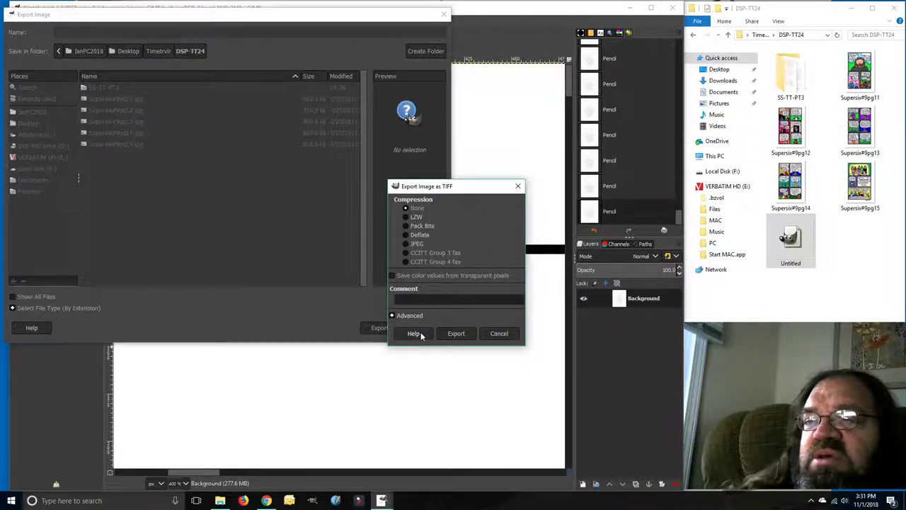
left_click(454, 335)
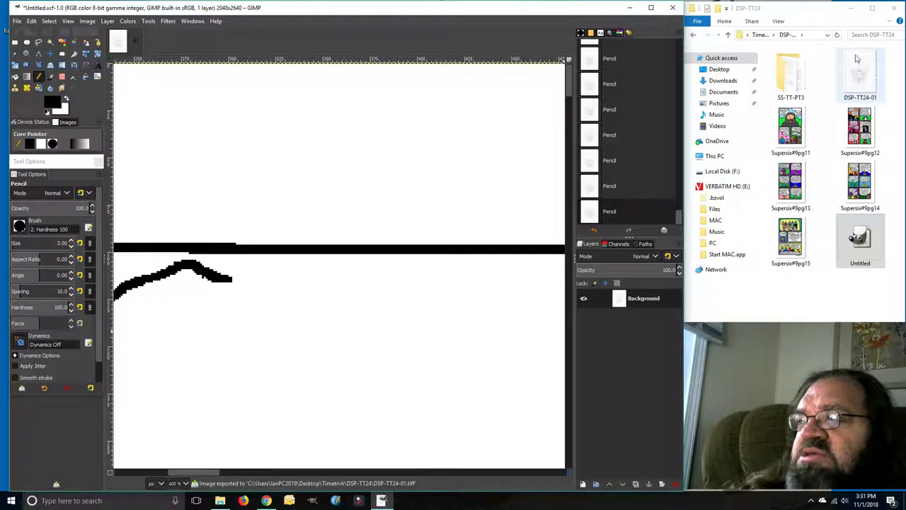
Delete the Untitled image file from the DSP-TT24 folder and close the open Untitled.xcf image, discarding its changes
left_click(858, 239)
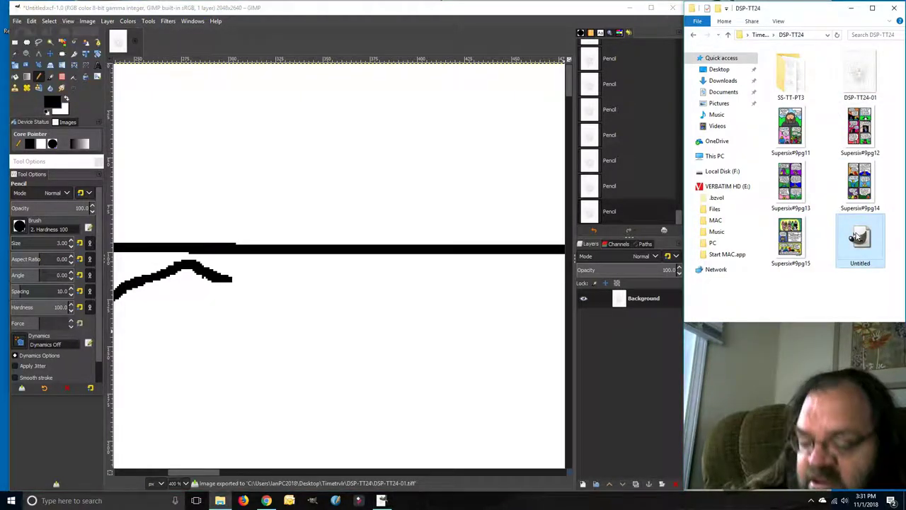
key("Delete")
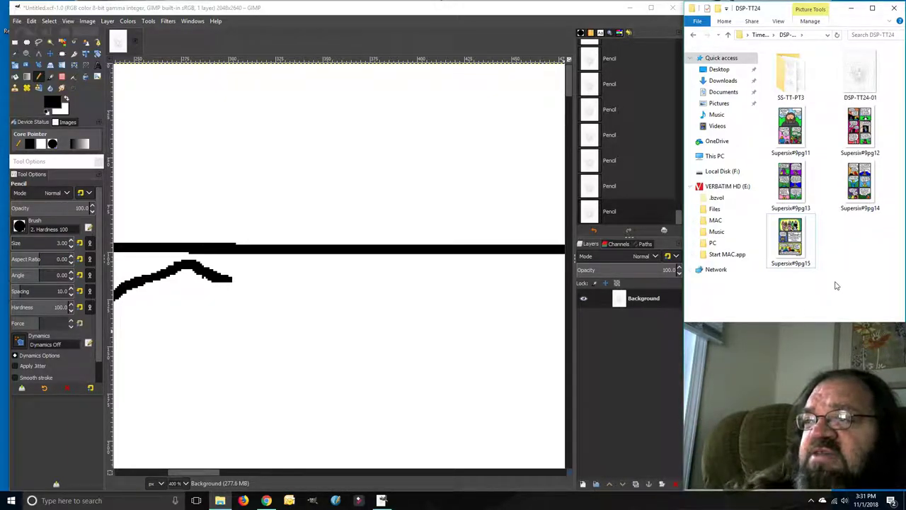
left_click(141, 44)
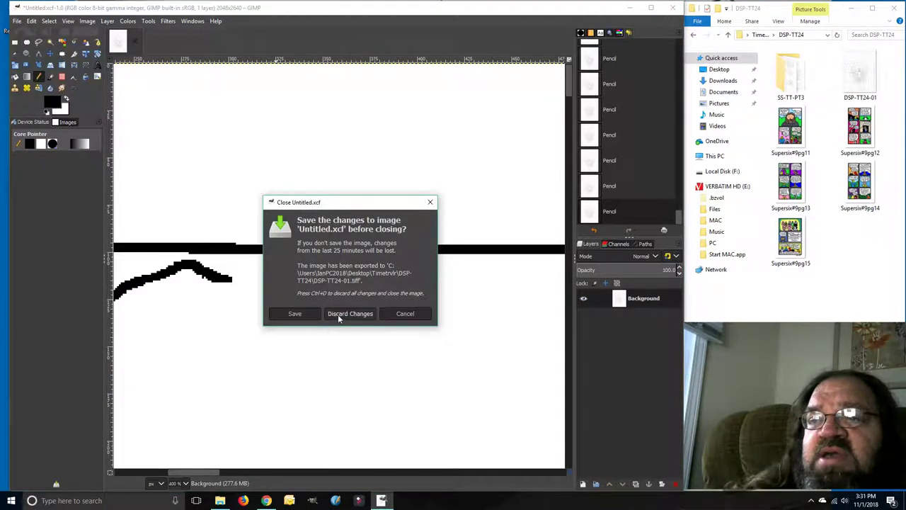
left_click(337, 316)
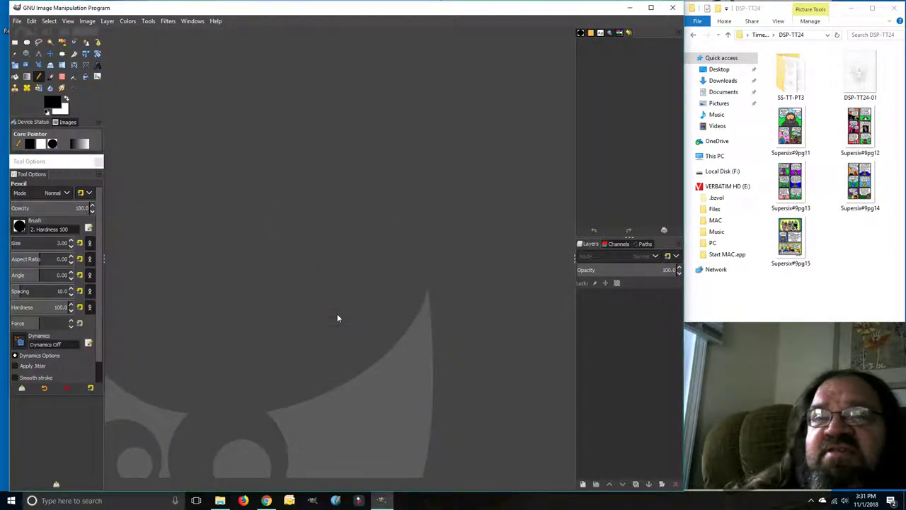
Open the exported DSP-TT24-01 file from the DSP-TT24 folder in GIMP
left_click(845, 259)
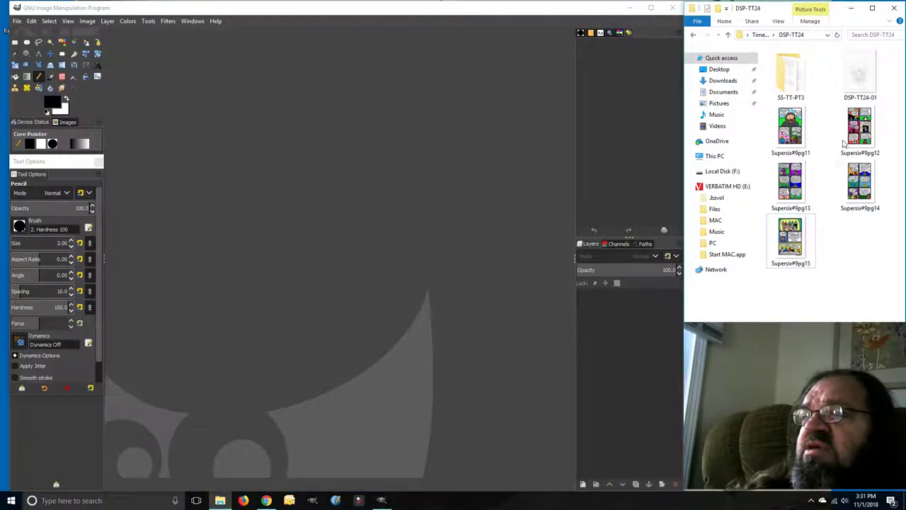
left_click(857, 84)
left_click_drag(857, 84, 276, 247)
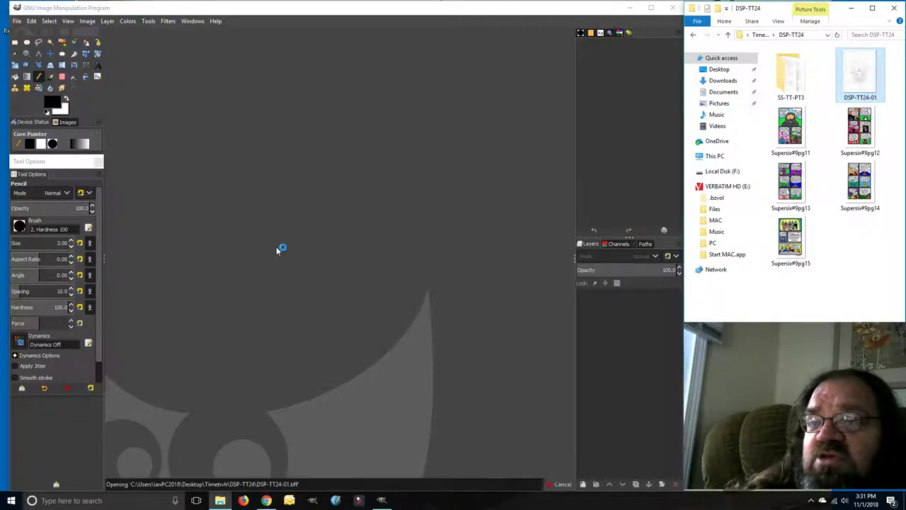